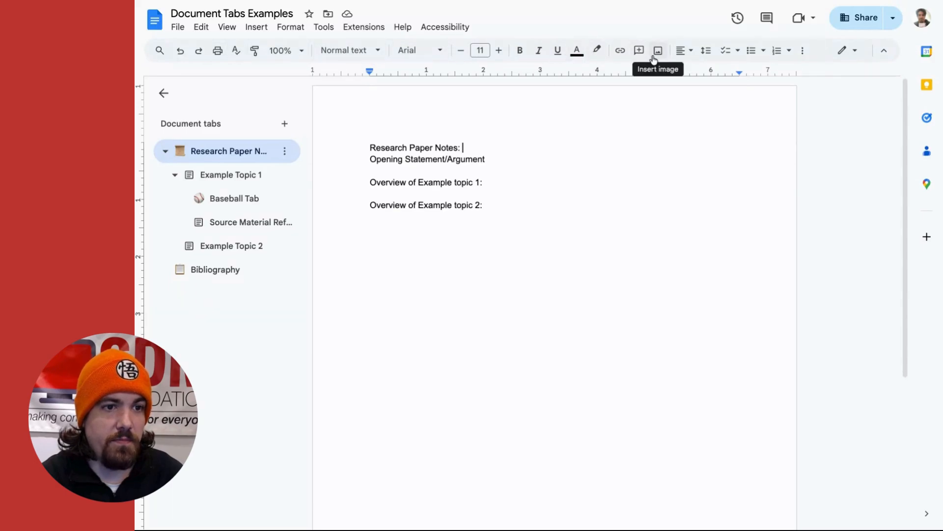
click(179, 28)
mouse_move(195, 32)
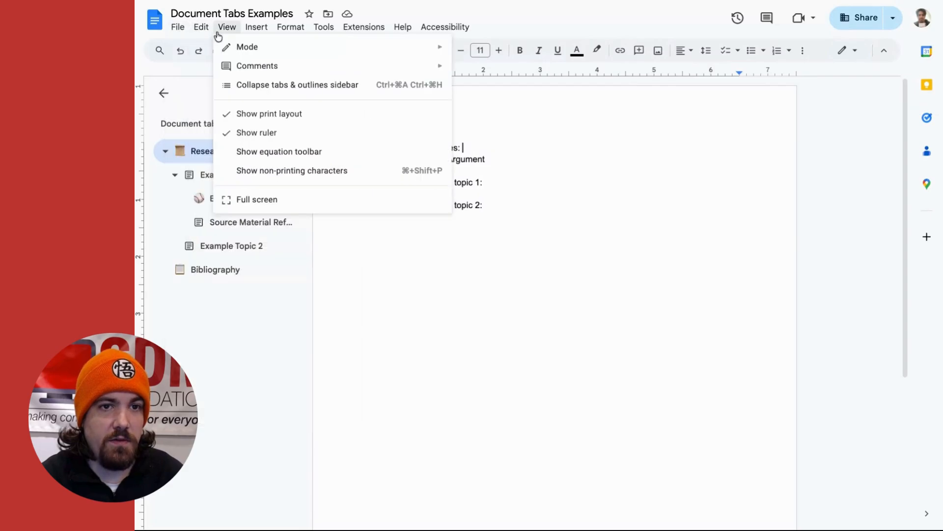
mouse_move(278, 30)
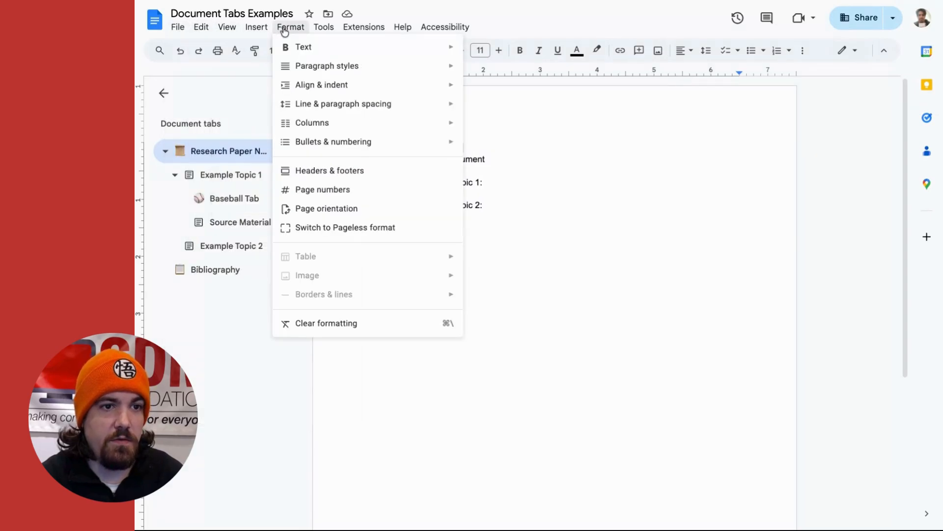
click(213, 76)
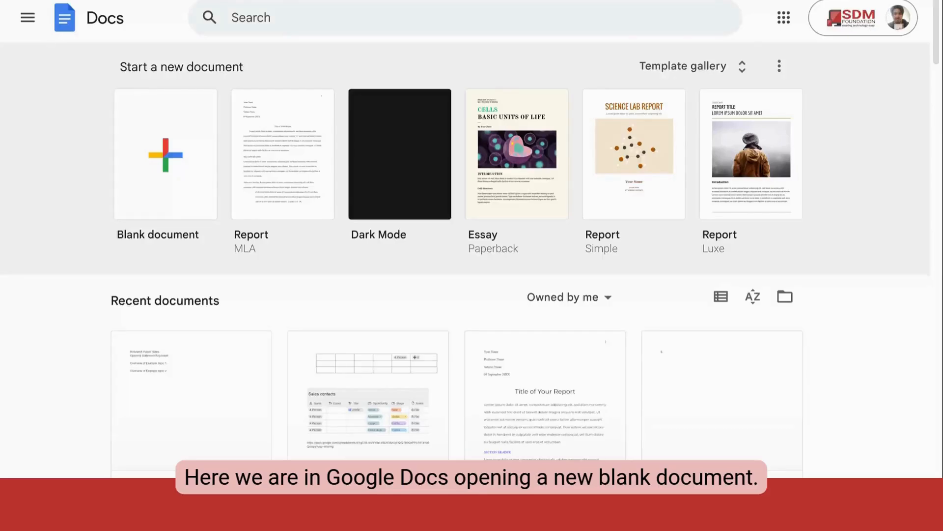
- Create a blank document, then hide its document tabs sidebar and show it again
click(175, 181)
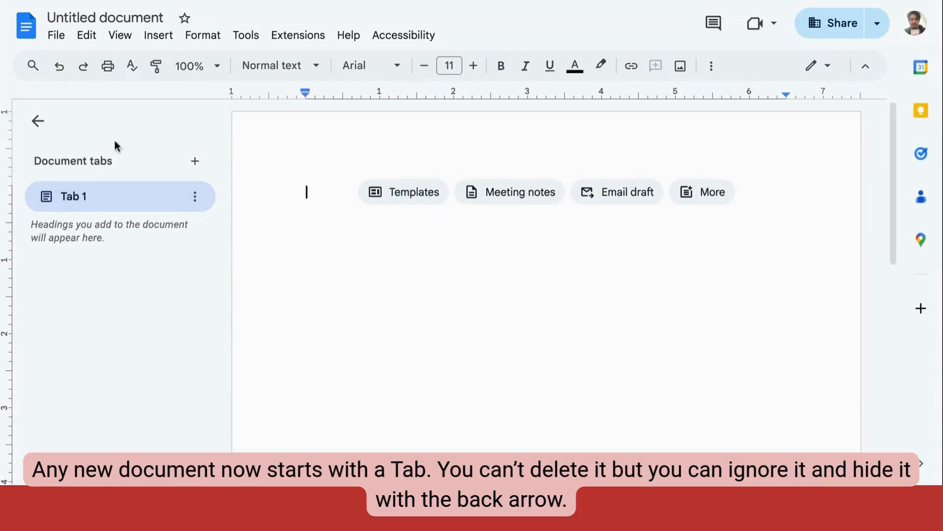
click(39, 123)
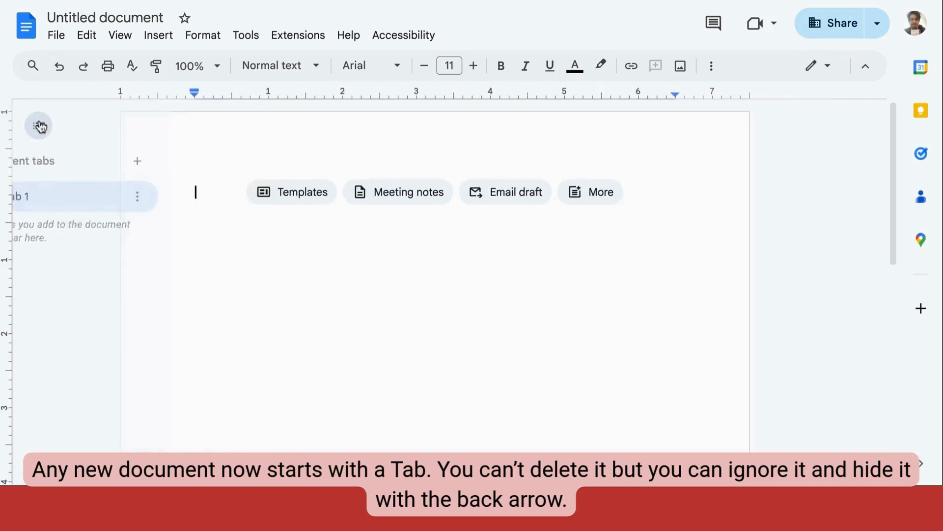
click(41, 130)
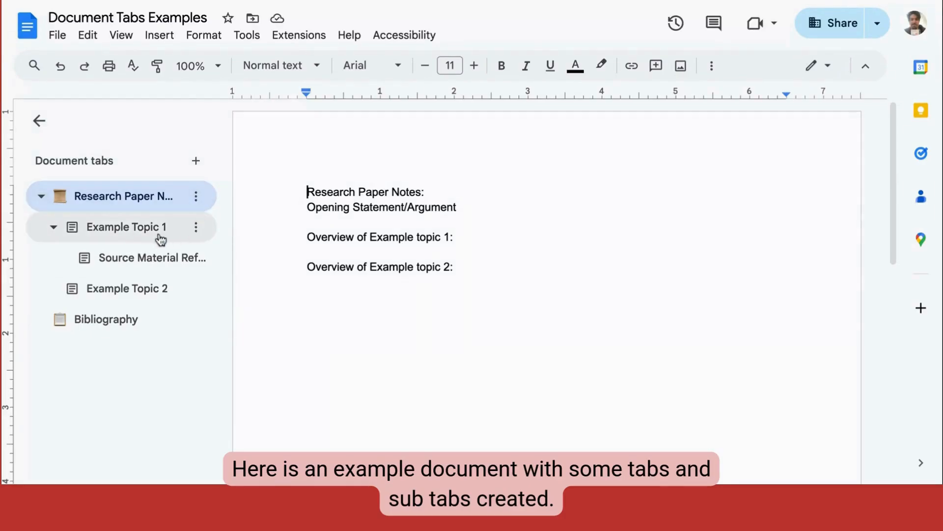
- Review Example Topic 1, its collapsible subtab list, Source Material Reference, Example Topic 2 and Bibliography in the Document Tabs Examples document
click(143, 236)
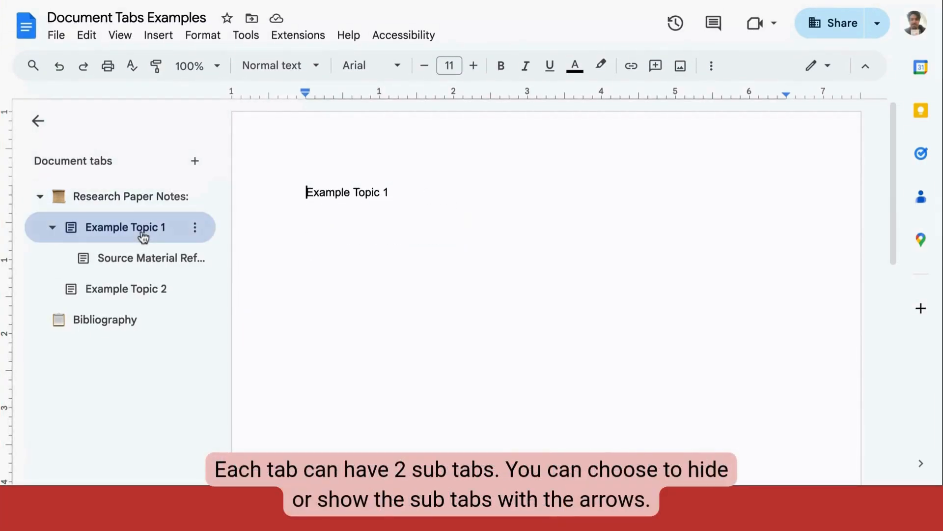
click(52, 228)
click(52, 228)
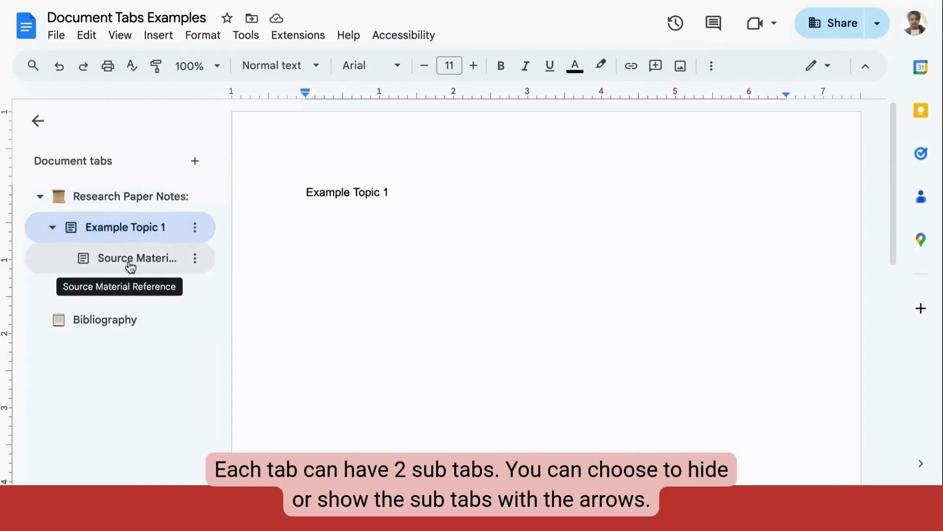
click(129, 266)
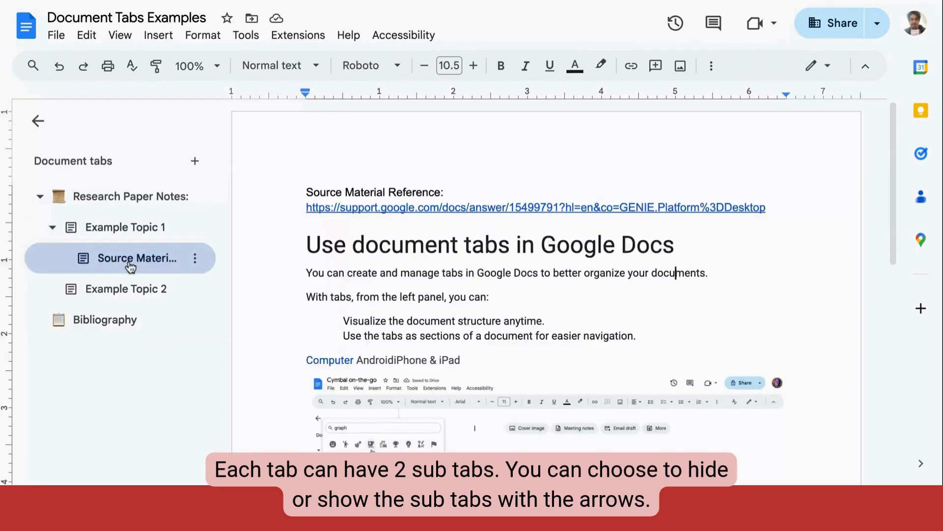
click(130, 293)
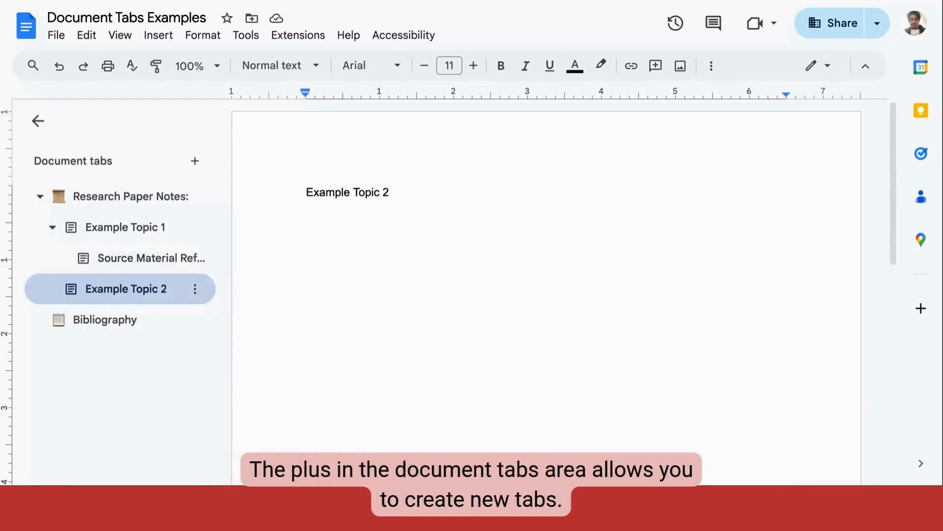
click(127, 328)
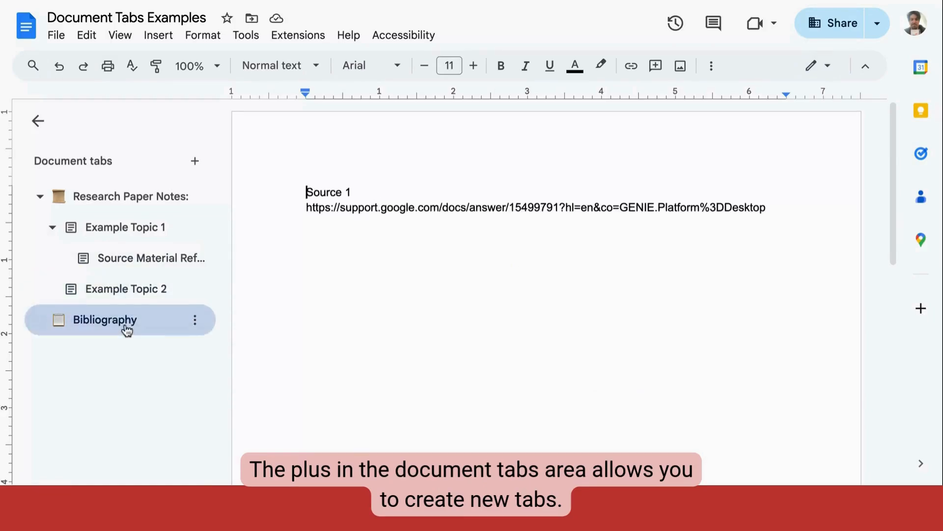
- Add a new document tab and give it the baseball emoji from Activities and Events as its symbol
click(195, 161)
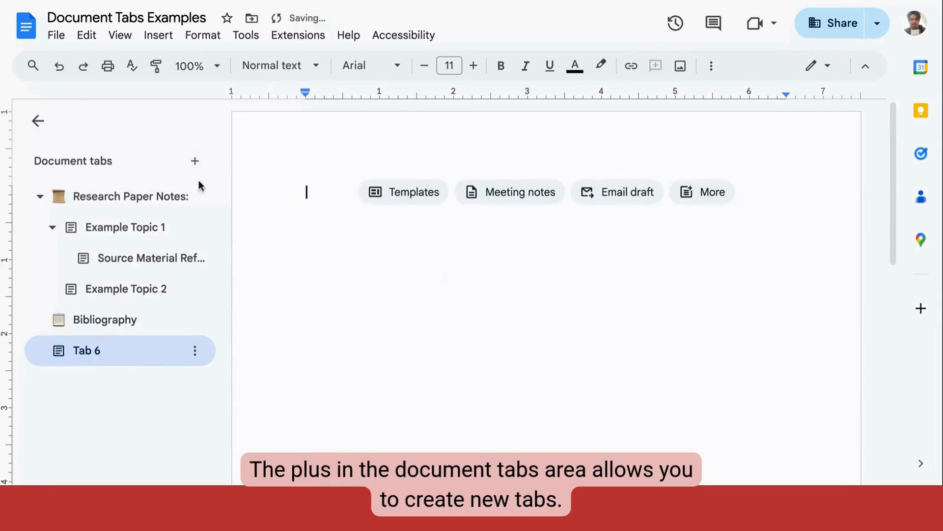
click(60, 352)
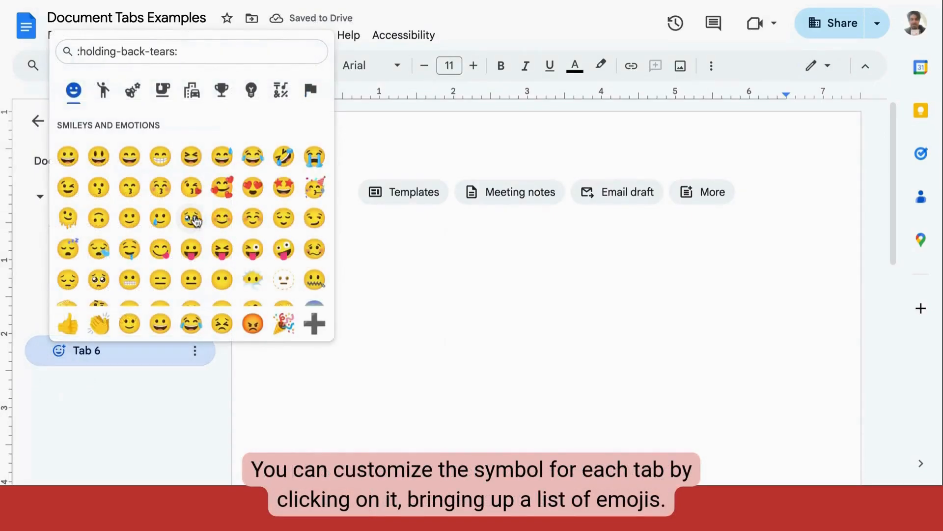
click(220, 92)
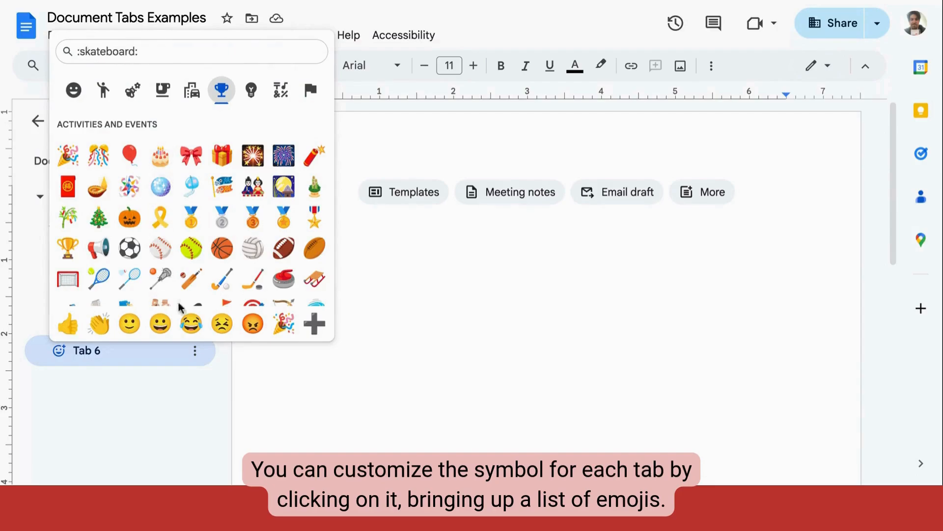
click(158, 253)
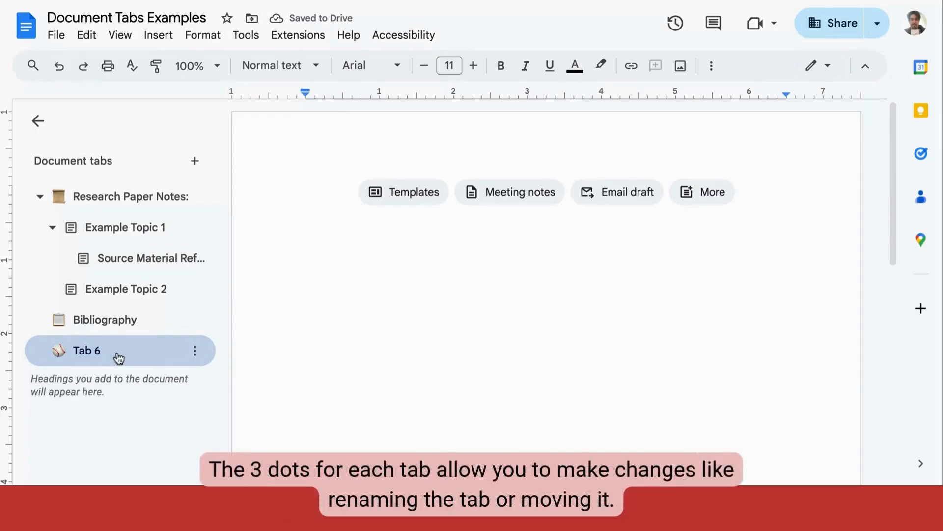
- Rename Tab 6 as Baseball Tab and move it under Example Topic 1, above Source Material Reference
click(195, 353)
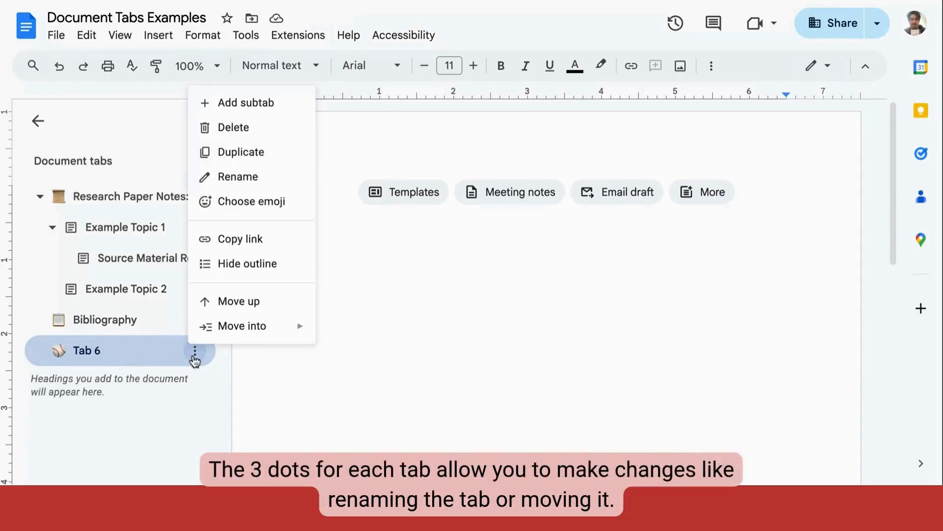
click(254, 179)
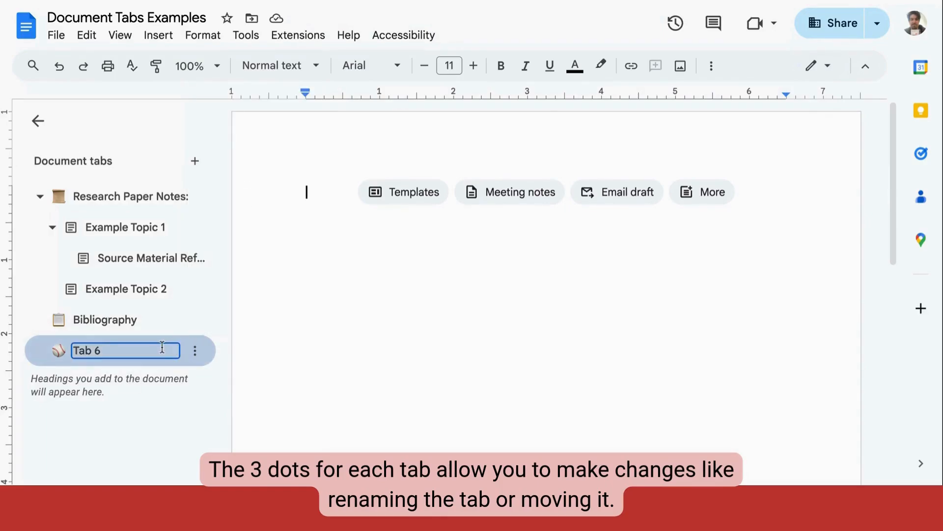
text(Baseball Tab)
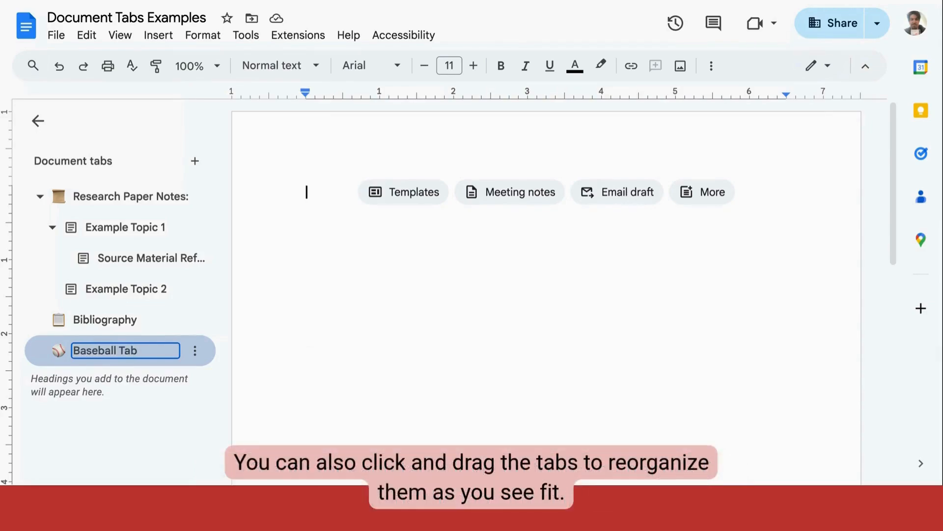
key(Return)
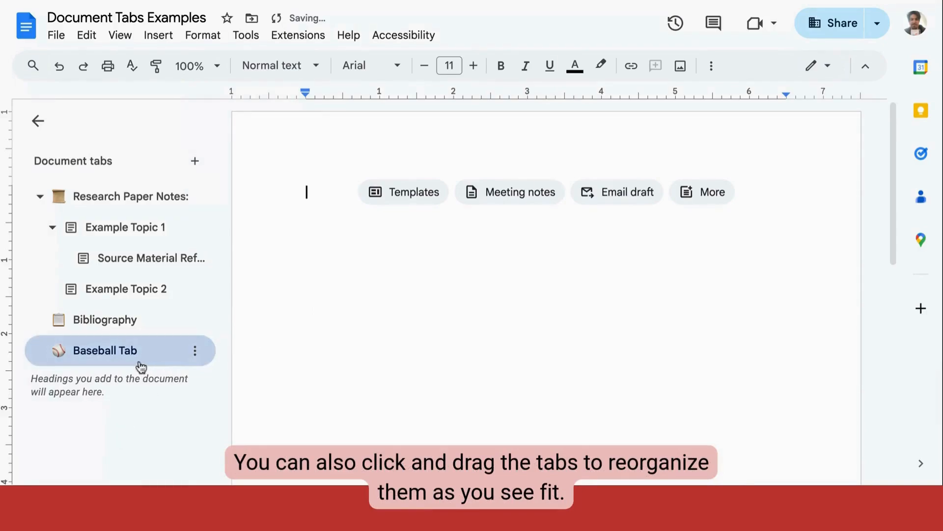
drag(120, 360, 153, 245)
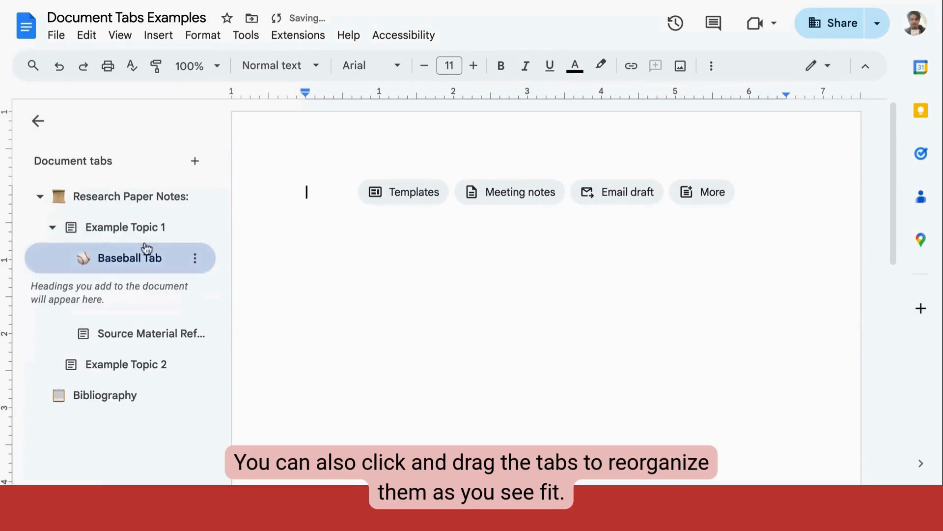
click(130, 237)
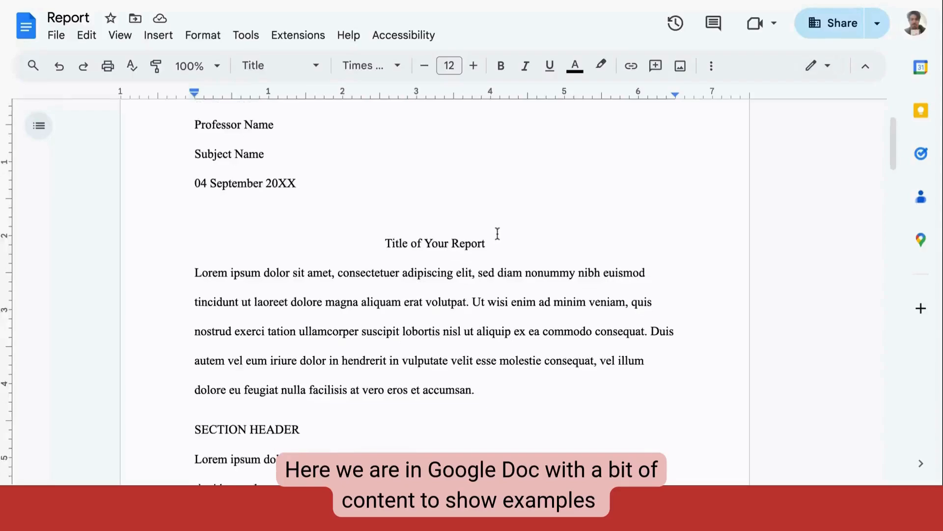
- Change the font of the "Title of Your Report" line in the Report document to Montserrat
scroll(497, 234, down, 1)
scroll(497, 234, up, 1)
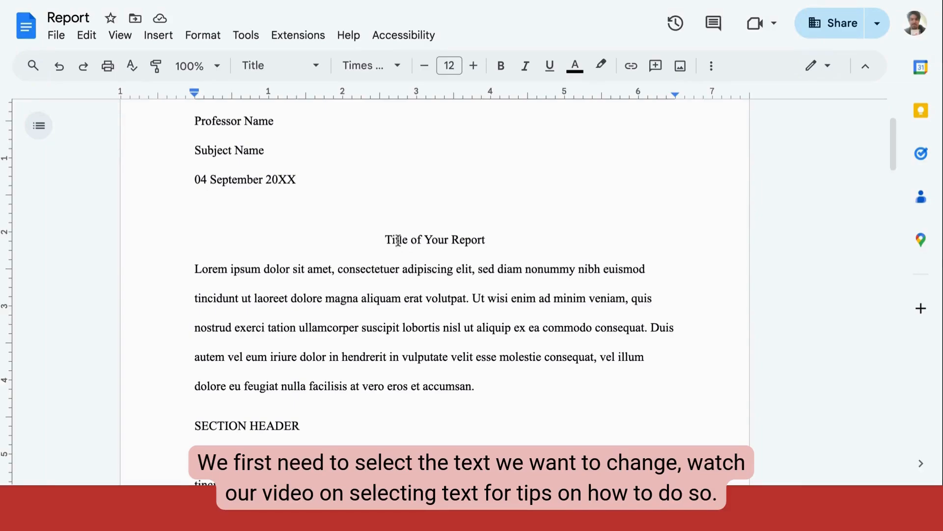
drag(385, 240, 491, 241)
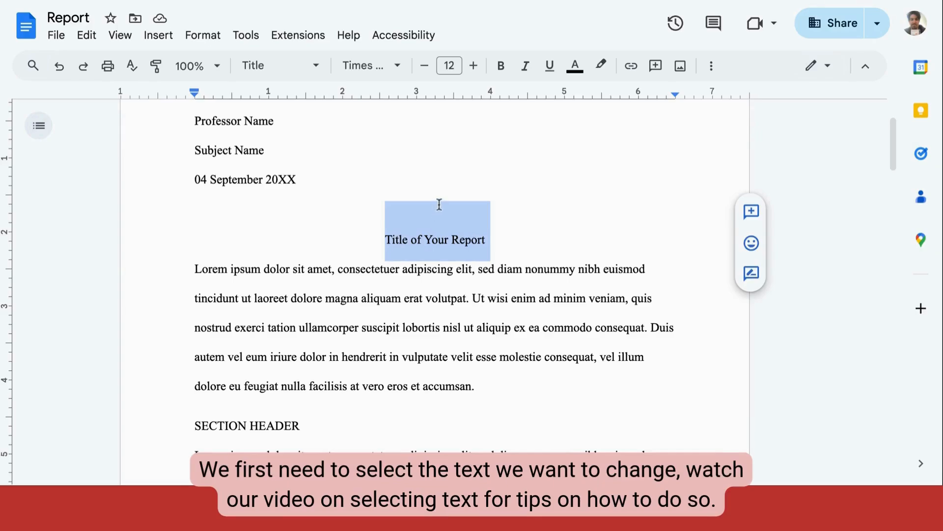
click(397, 70)
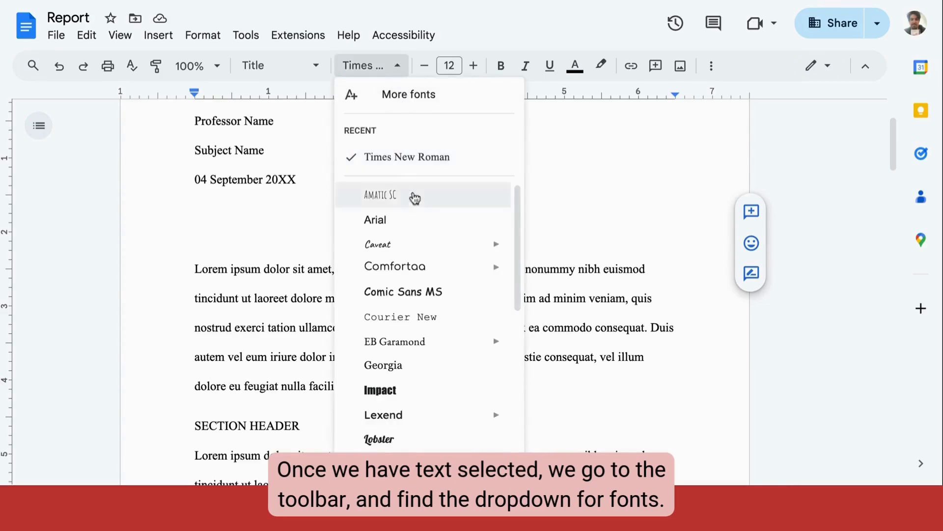
mouse_move(414, 278)
scroll(414, 283, down, 5)
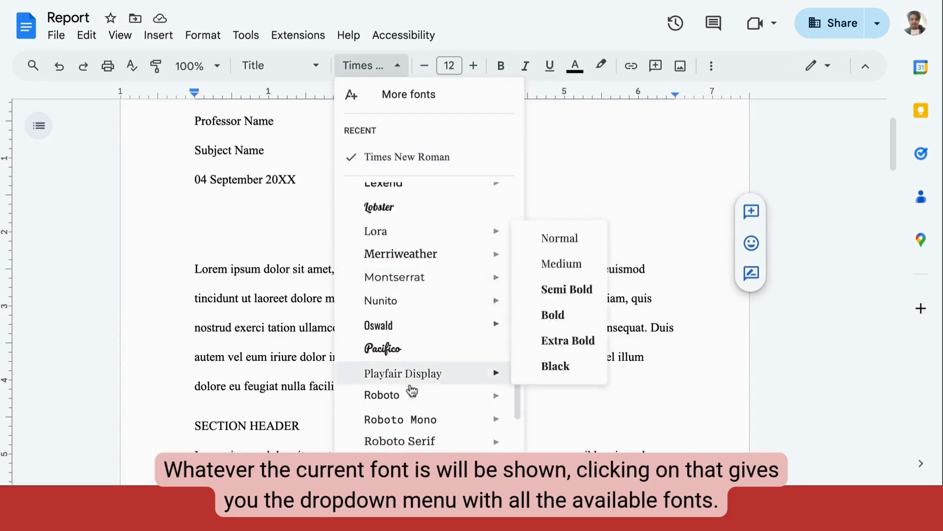
click(436, 277)
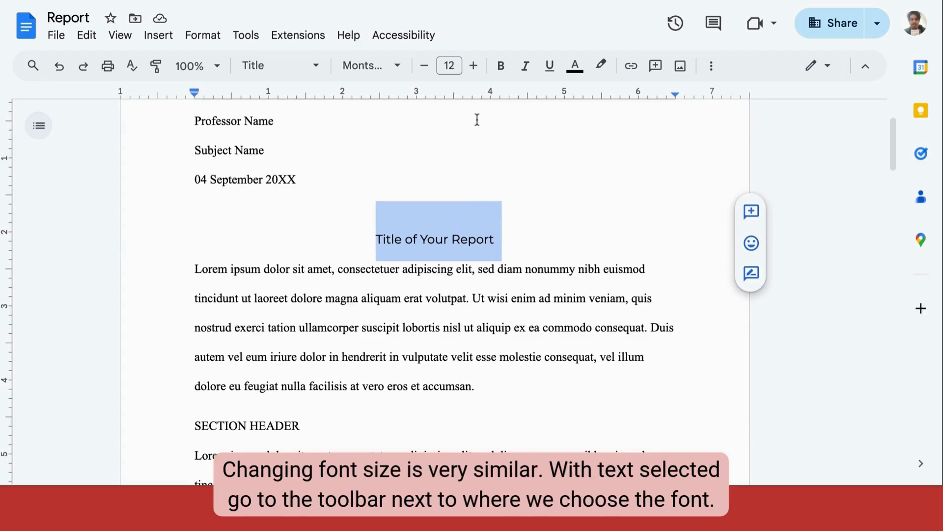
- Increase the report title's font size by single points to 14, then set it to 24 and deselect the title
click(473, 65)
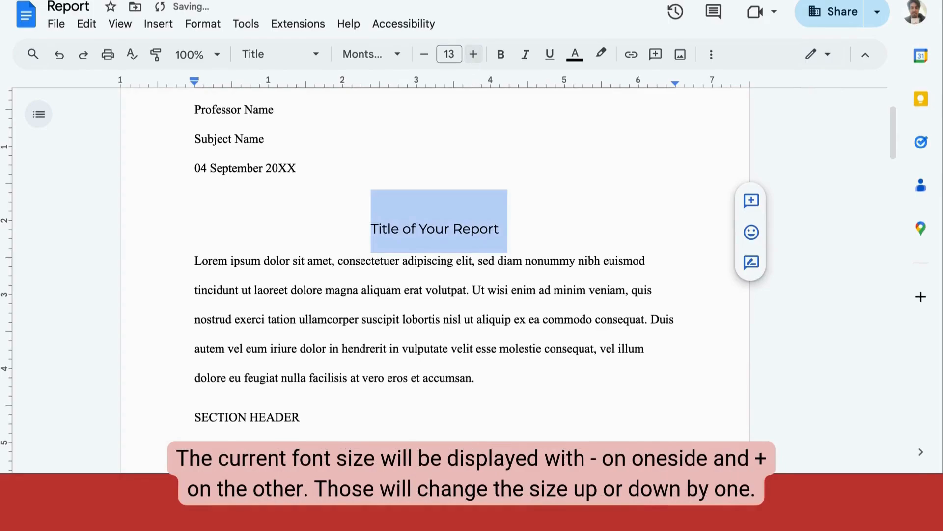
click(473, 54)
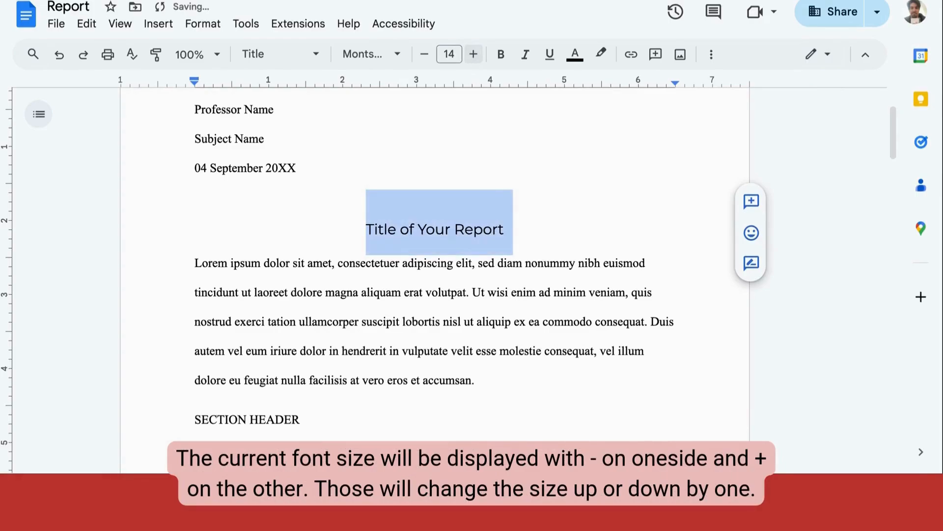
click(449, 54)
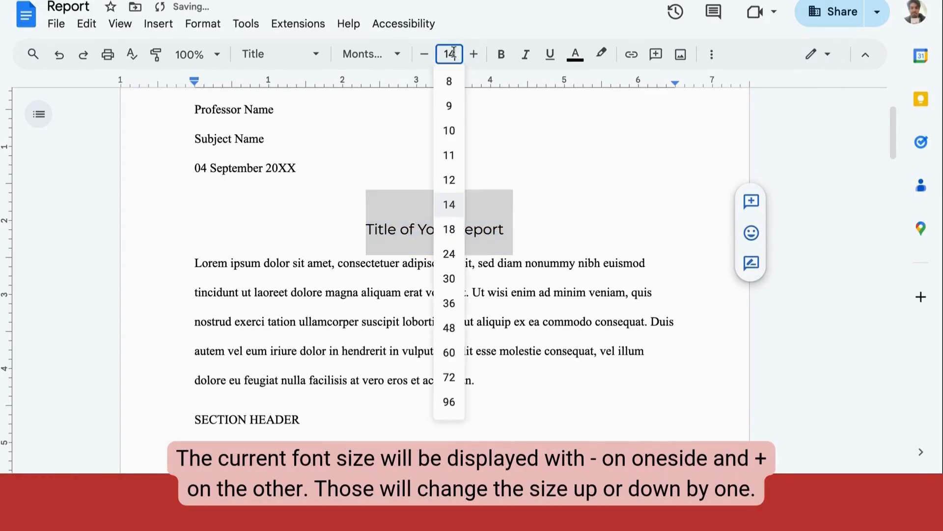
click(448, 252)
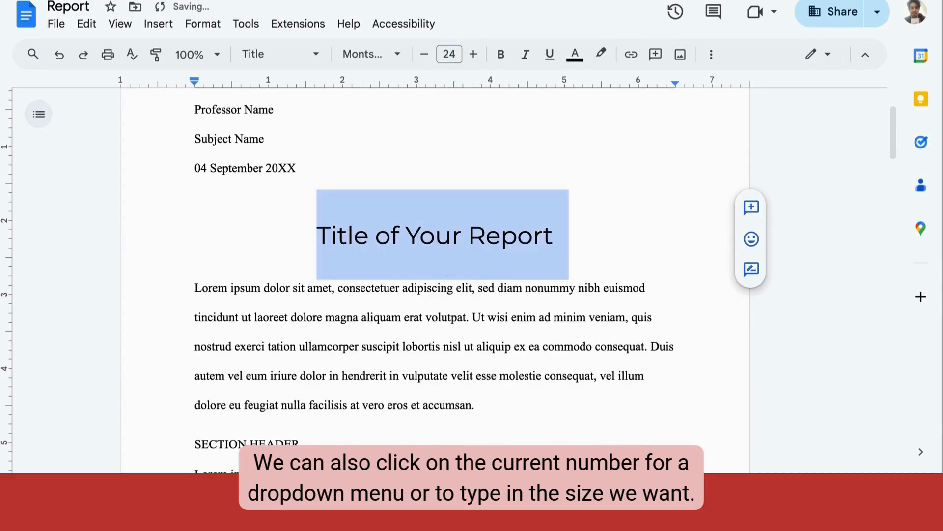
click(545, 163)
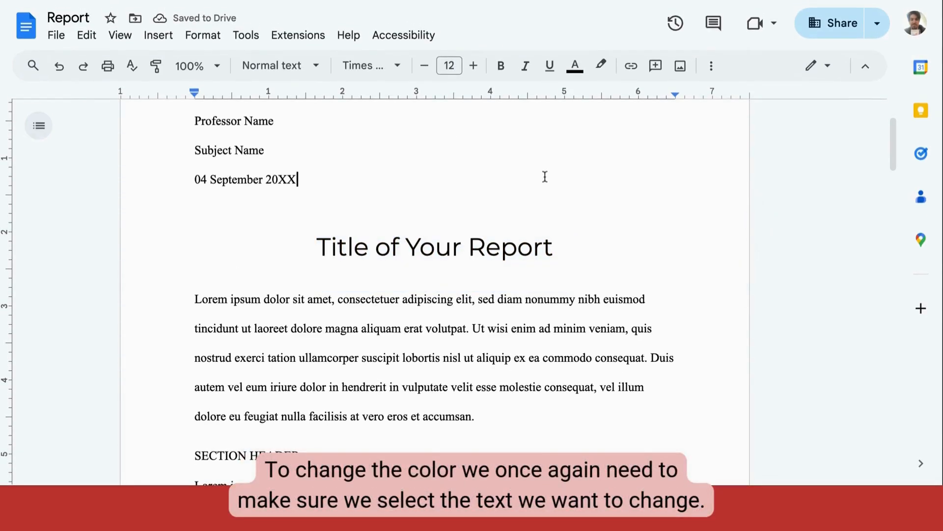
- Change the text color of the SECTION HEADER heading to blue and deselect it
scroll(545, 165, down, 1)
scroll(544, 178, down, 2)
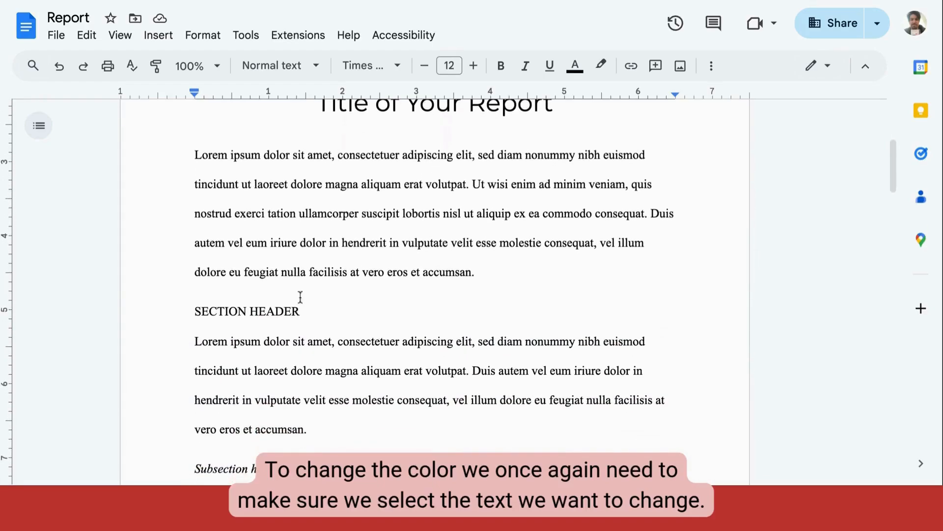
drag(303, 313, 190, 311)
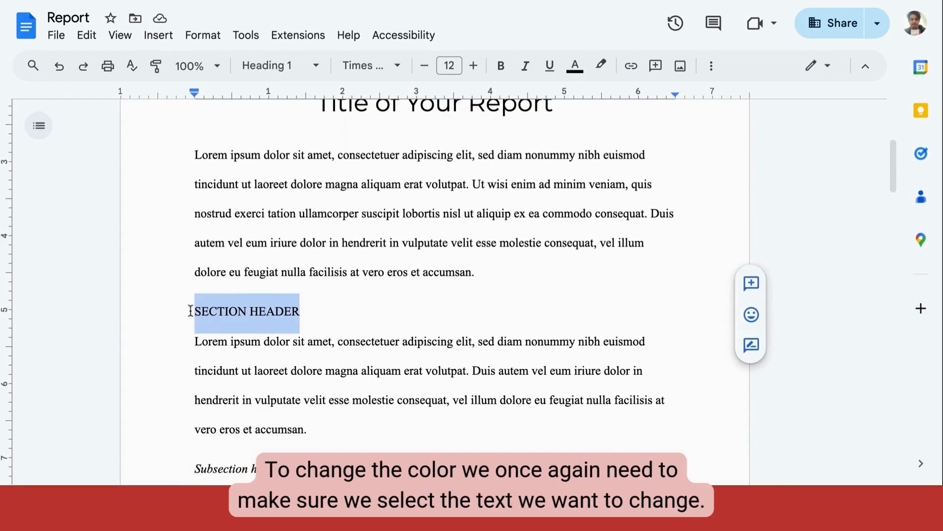
click(575, 68)
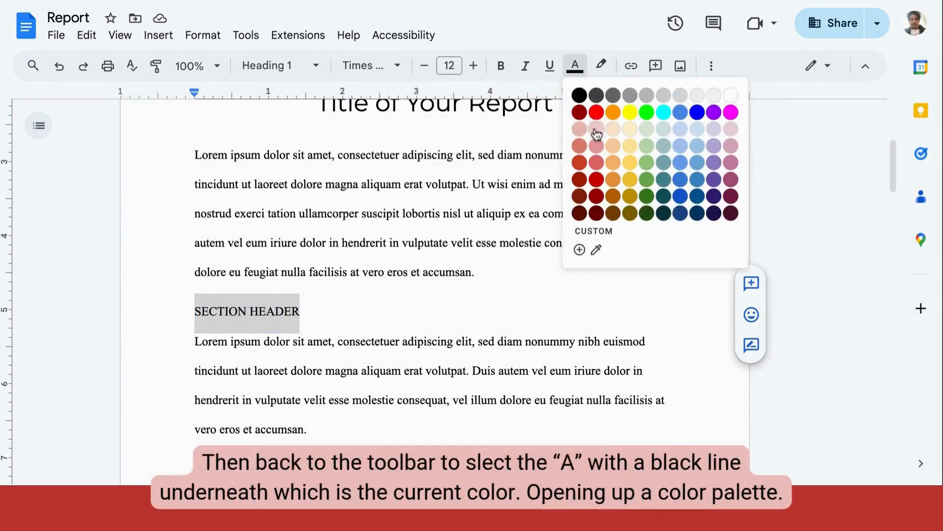
click(700, 116)
click(538, 297)
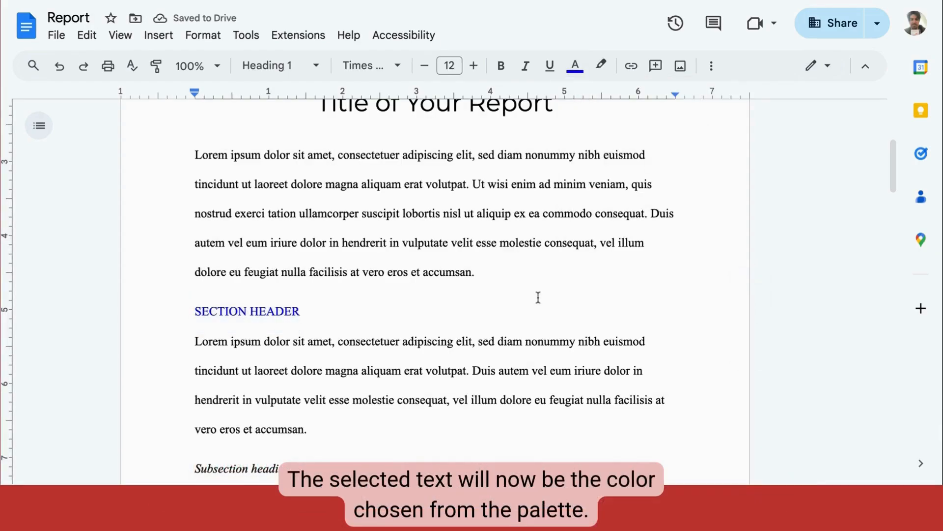
scroll(538, 297, down, 2)
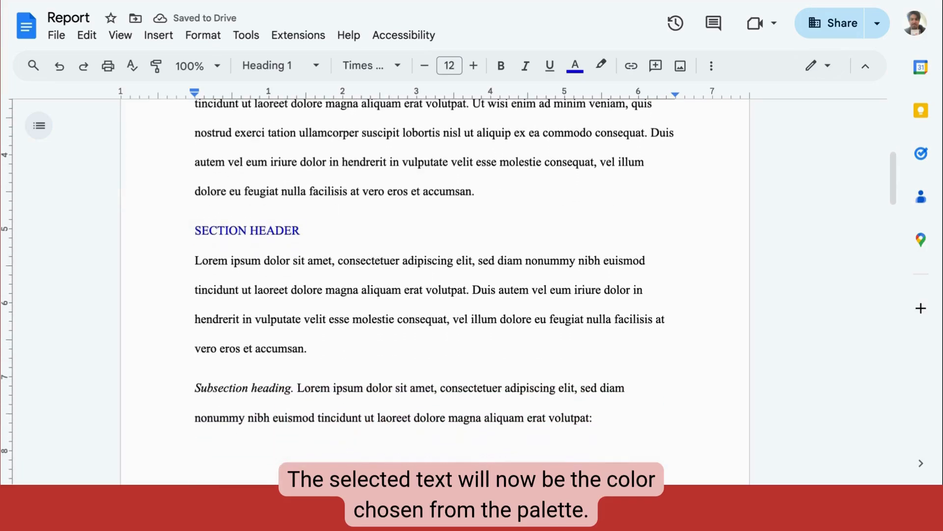
scroll(538, 297, up, 3)
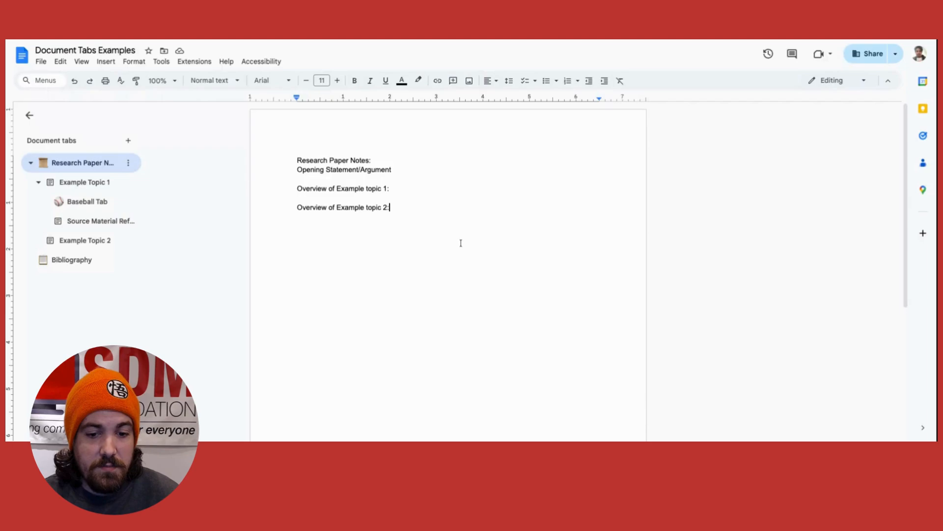
- Apply the Title paragraph style to the "Research Paper Notes:" heading lines in the Document Tabs Examples document and deselect them
mouse_move(280, 168)
mouse_down()
mouse_move(384, 168)
mouse_move(378, 160)
mouse_up()
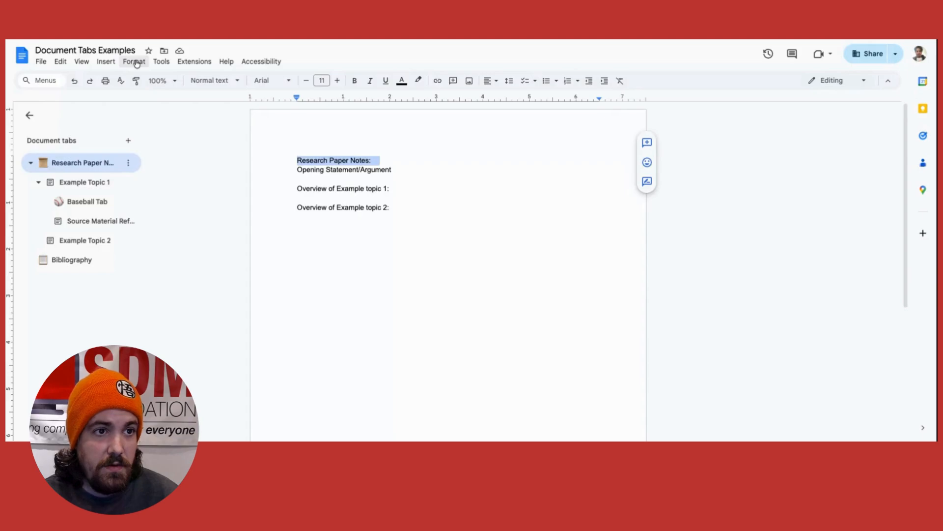
click(134, 62)
mouse_move(164, 93)
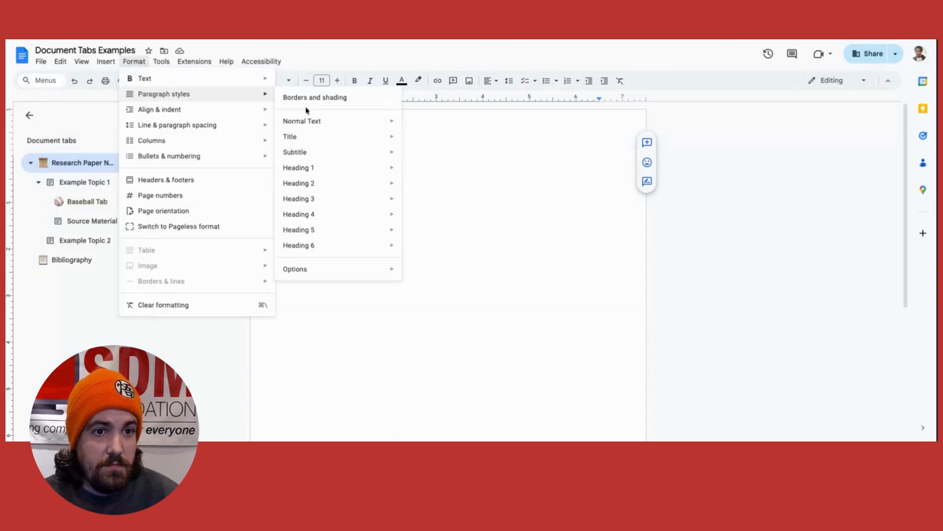
mouse_move(323, 143)
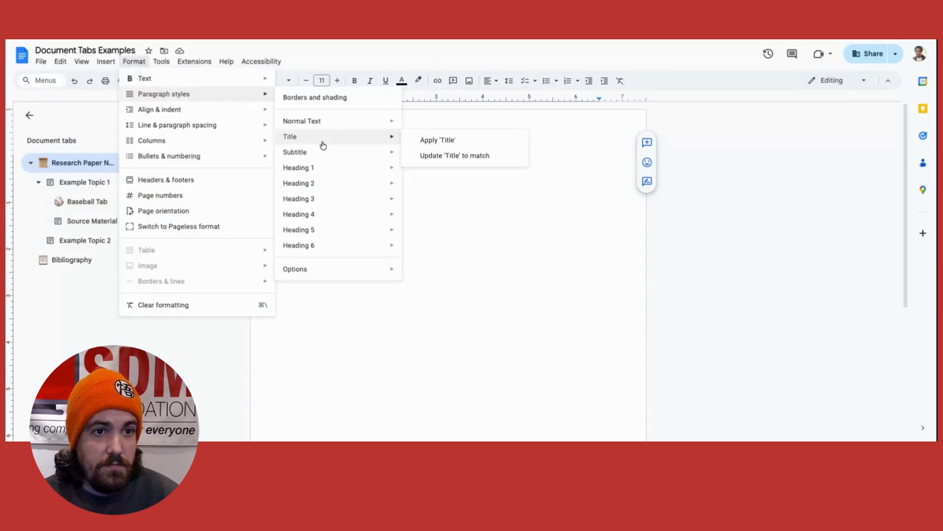
click(434, 140)
click(569, 207)
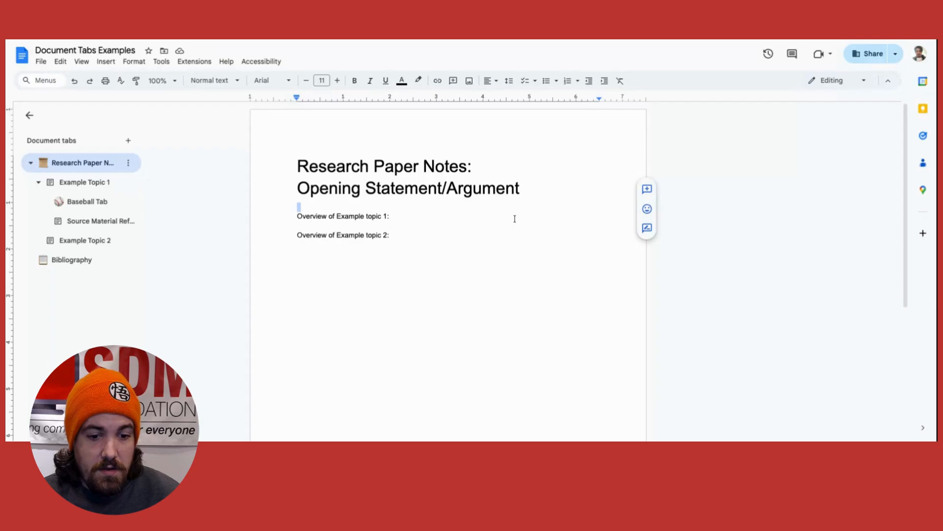
- Apply the Subtitle paragraph style to the "Overview of Example topic 1:" line
drag(296, 216, 392, 219)
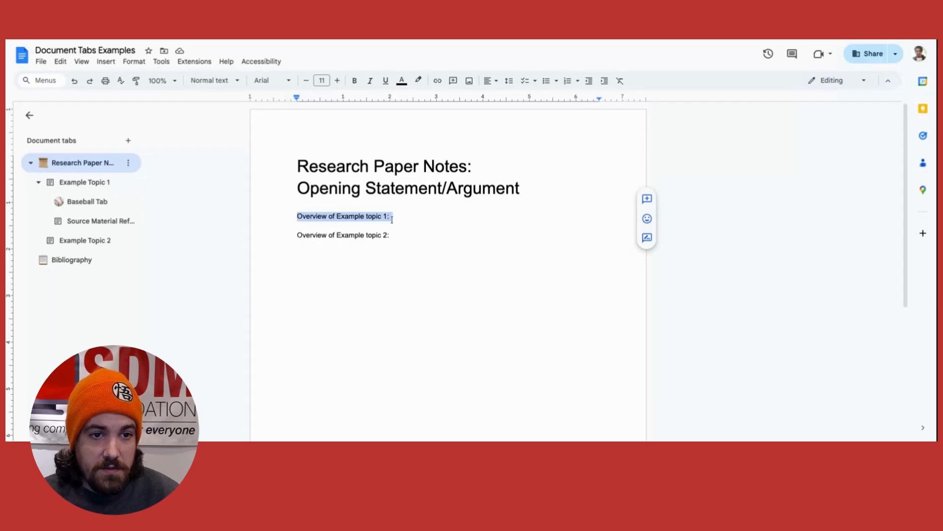
click(136, 67)
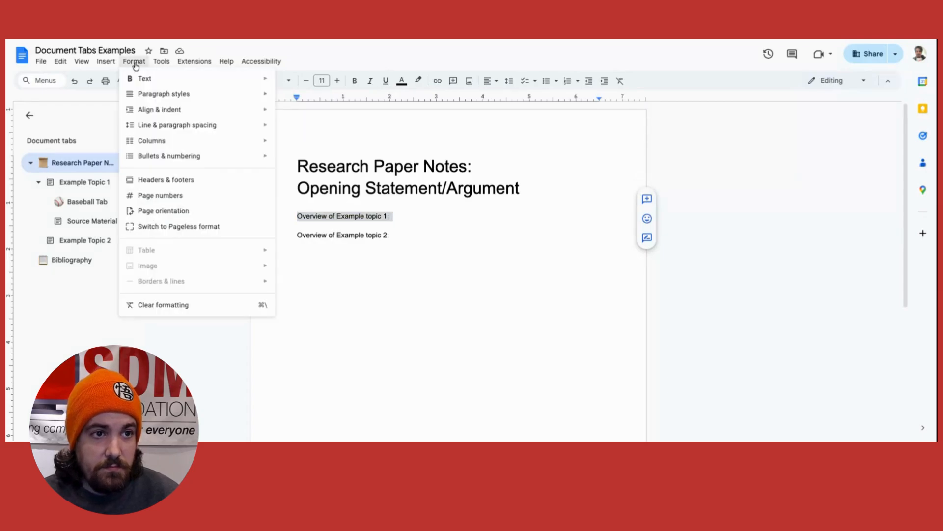
mouse_move(184, 103)
mouse_move(347, 154)
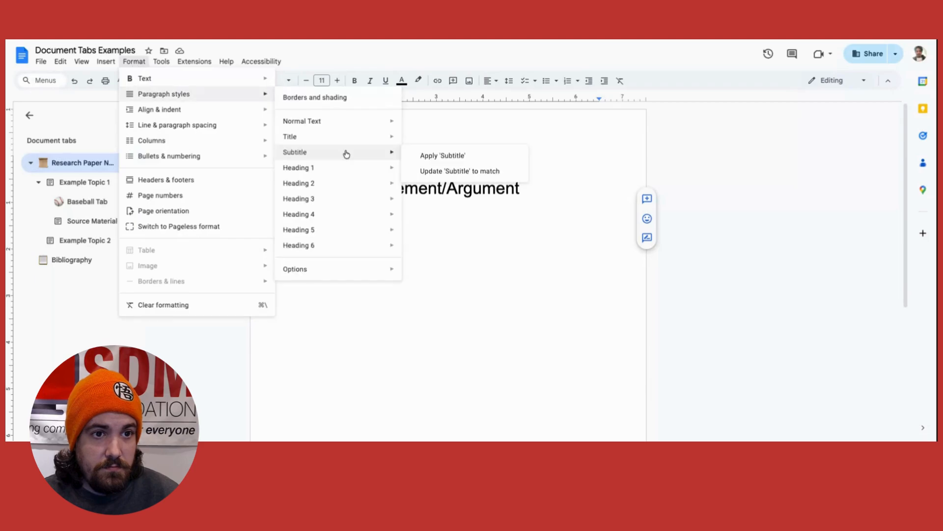
click(443, 156)
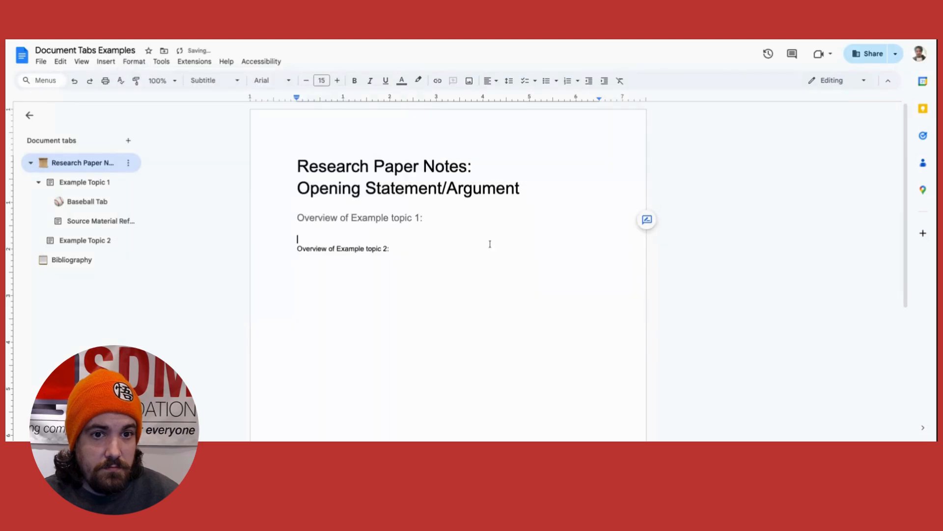
key(ctrl+z)
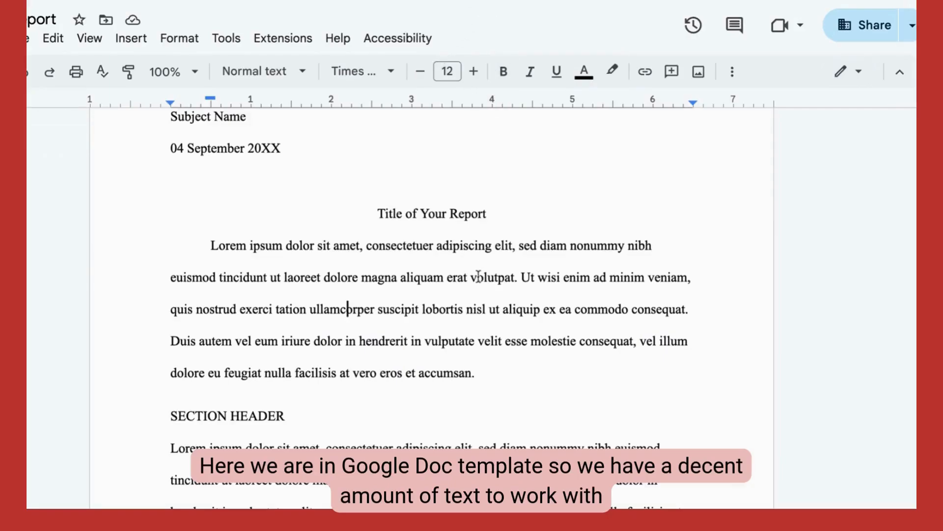
- In the Report document, select the word "accumsan" ending the first body paragraph, deselect it, and select the whole paragraph
scroll(201, 206, down, 3)
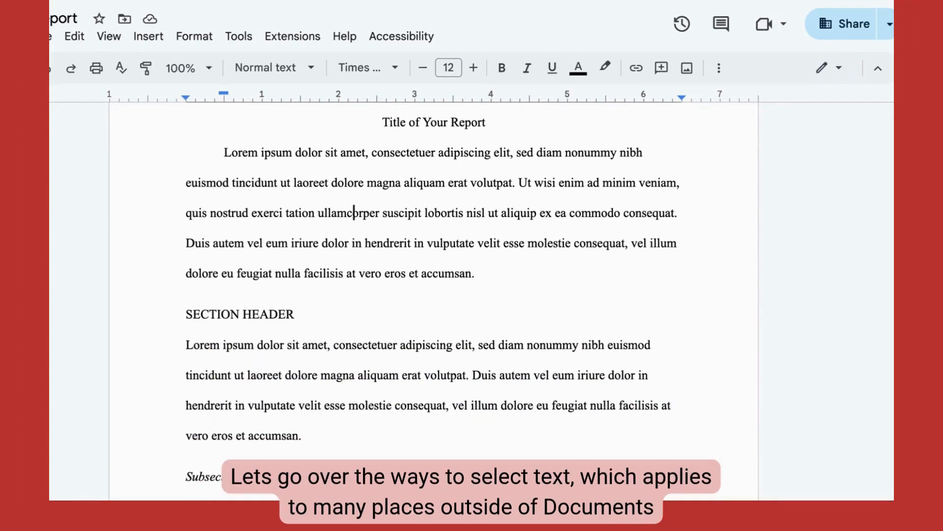
scroll(432, 304, up, 1)
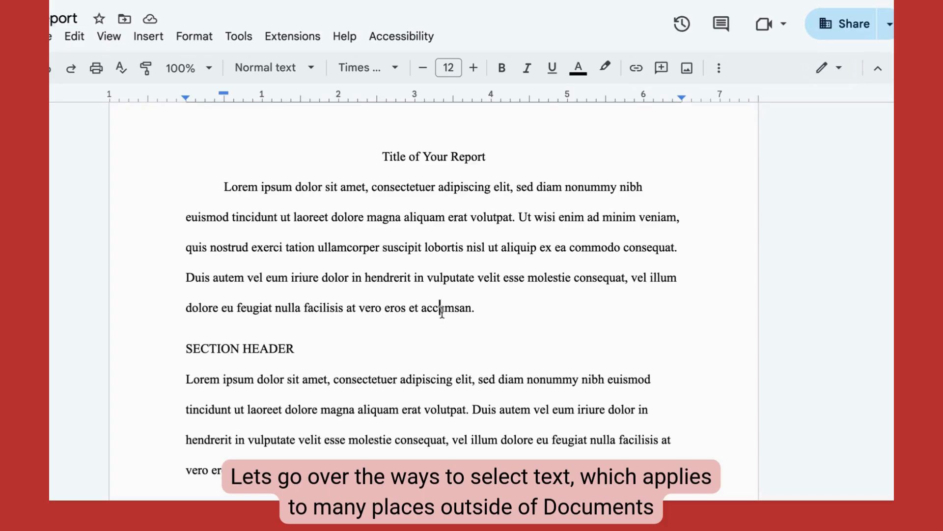
double_click(441, 310)
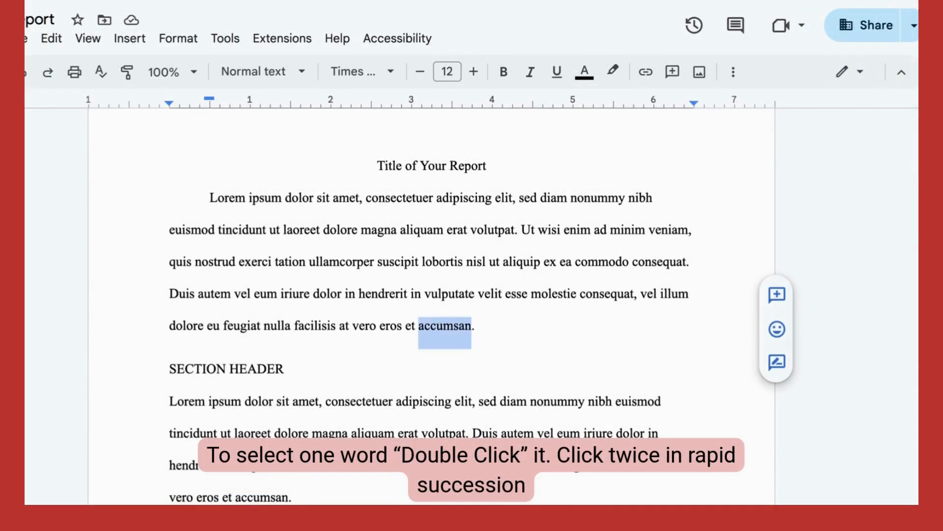
click(487, 327)
triple_click(441, 326)
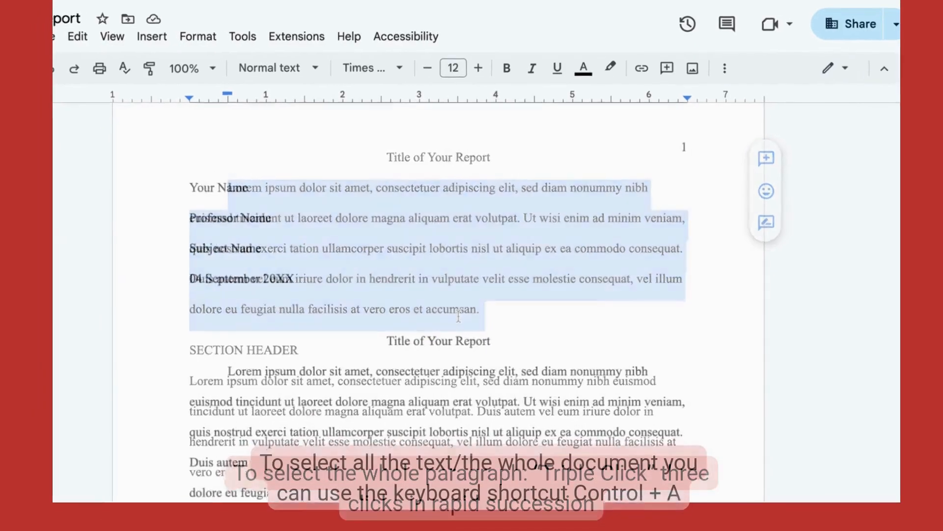
- Select all the text in the report, first directly and once more with the Select all command
scroll(441, 295, down, 5)
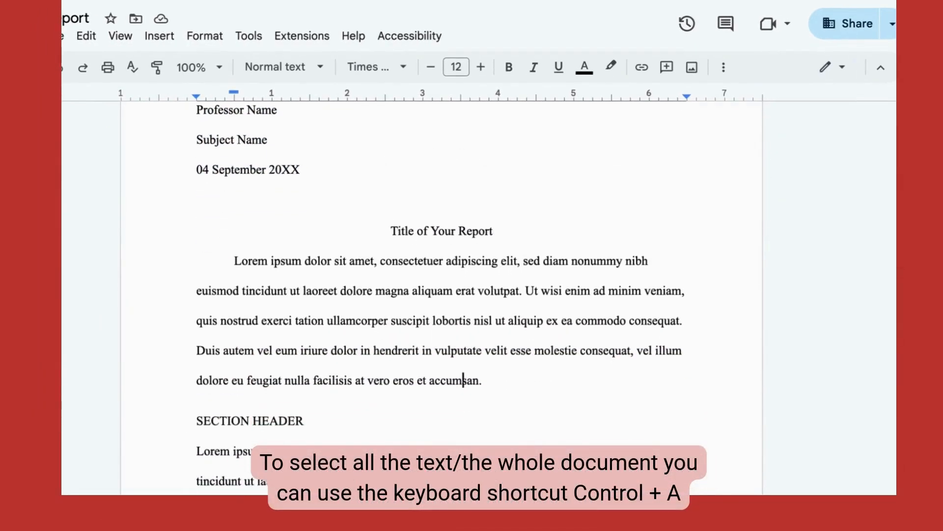
key(ctrl+a)
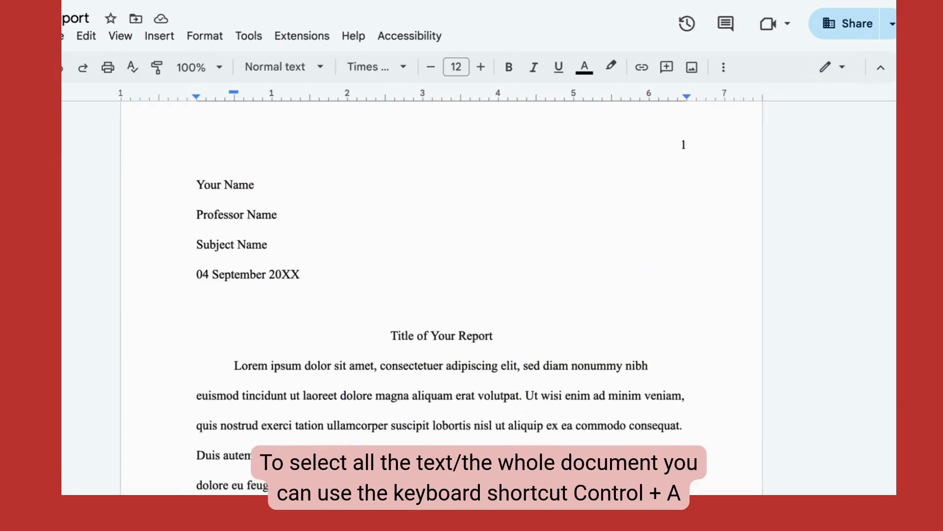
scroll(463, 343, down, 3)
scroll(440, 294, down, 1)
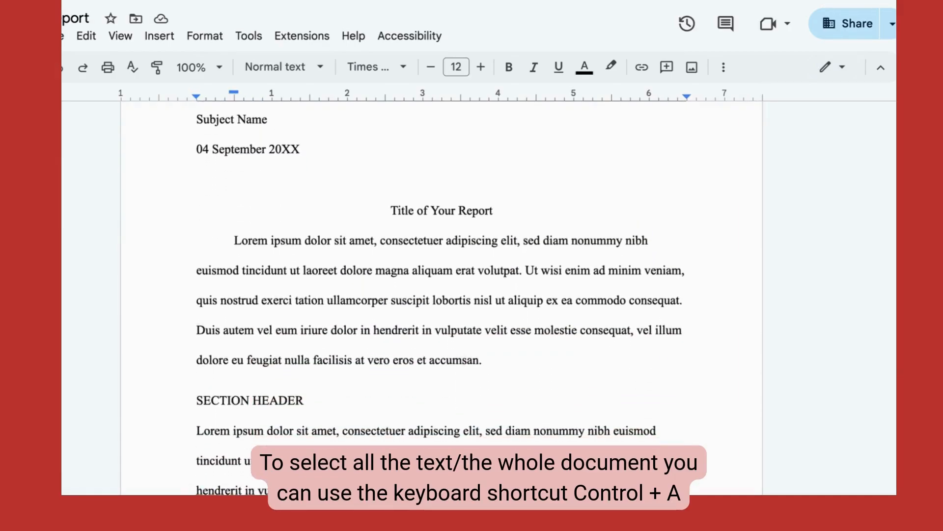
key(ctrl+a)
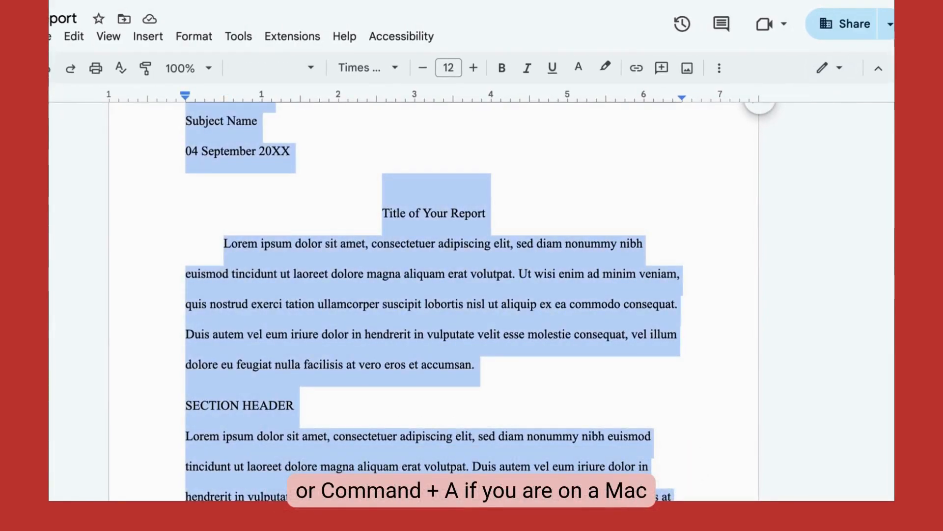
click(73, 37)
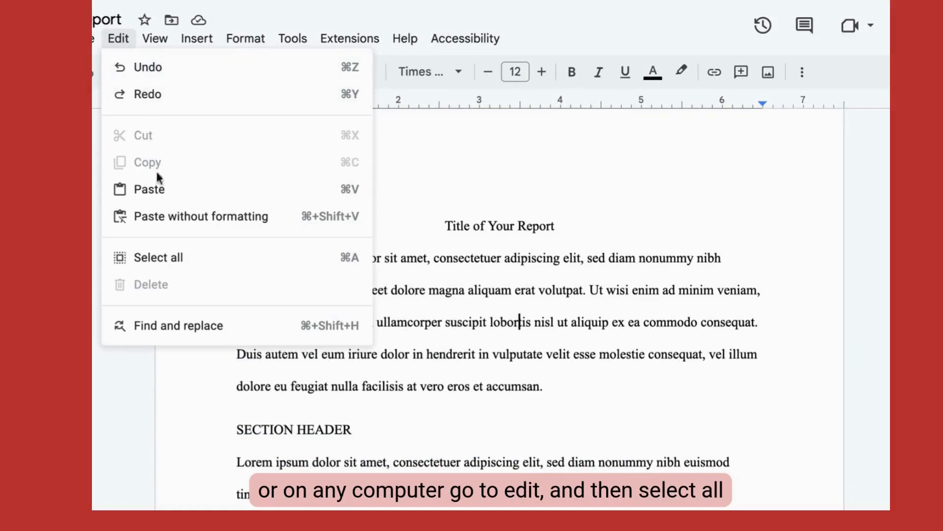
click(177, 257)
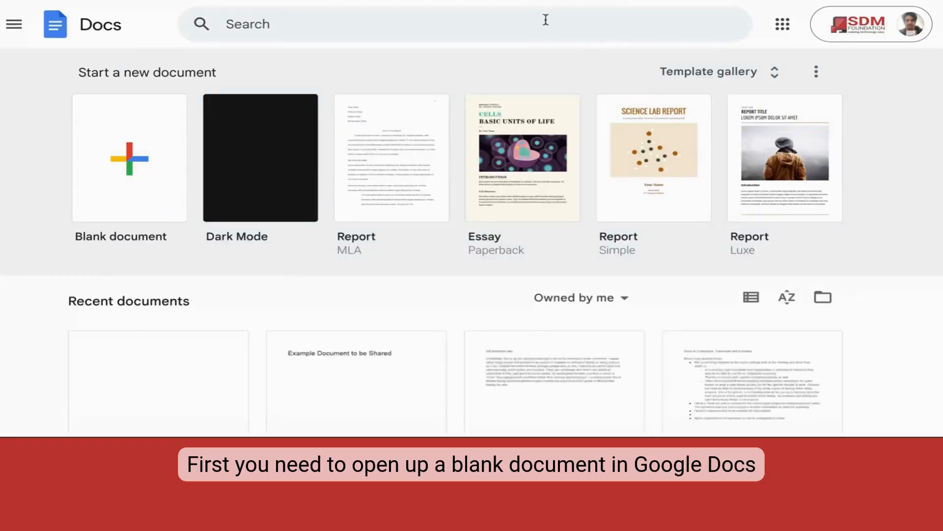
- Create a new blank document from the Docs home page and open its page setup at the margin settings
scroll(530, 75, down, 1)
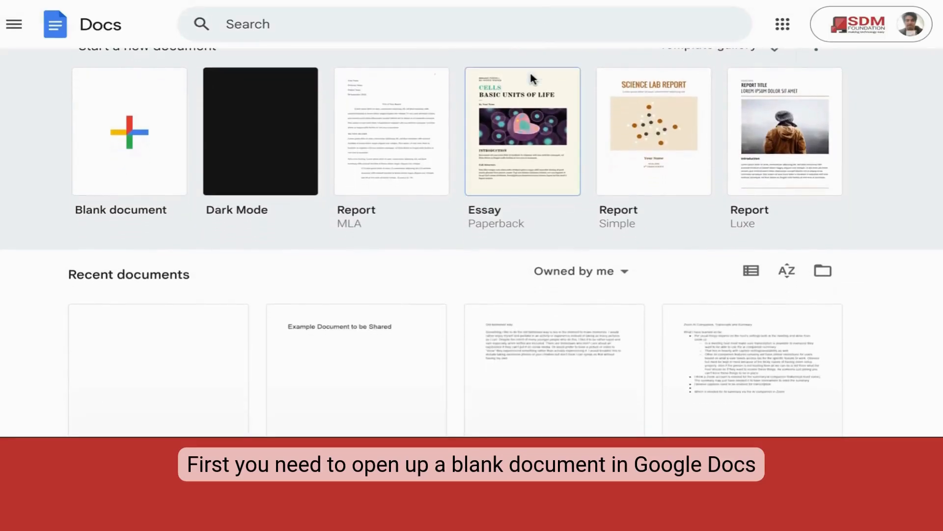
click(89, 136)
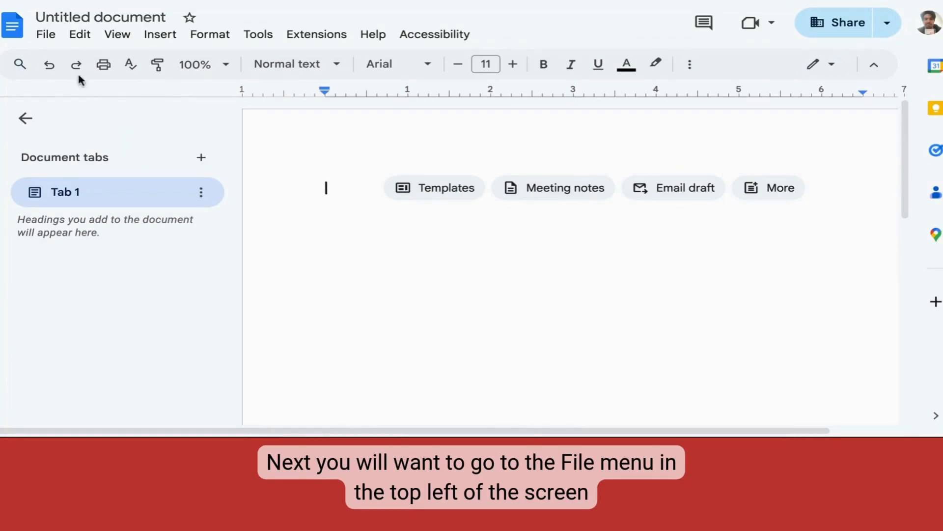
click(50, 38)
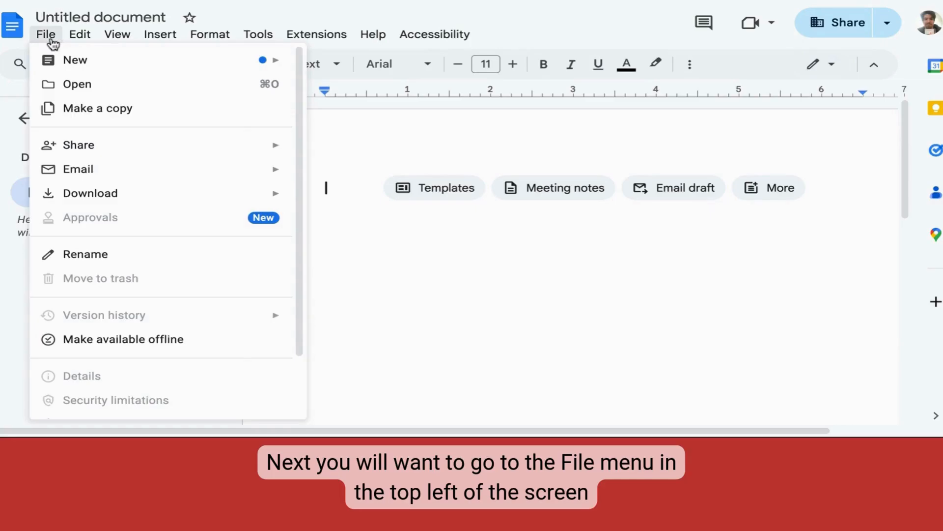
scroll(131, 158, down, 3)
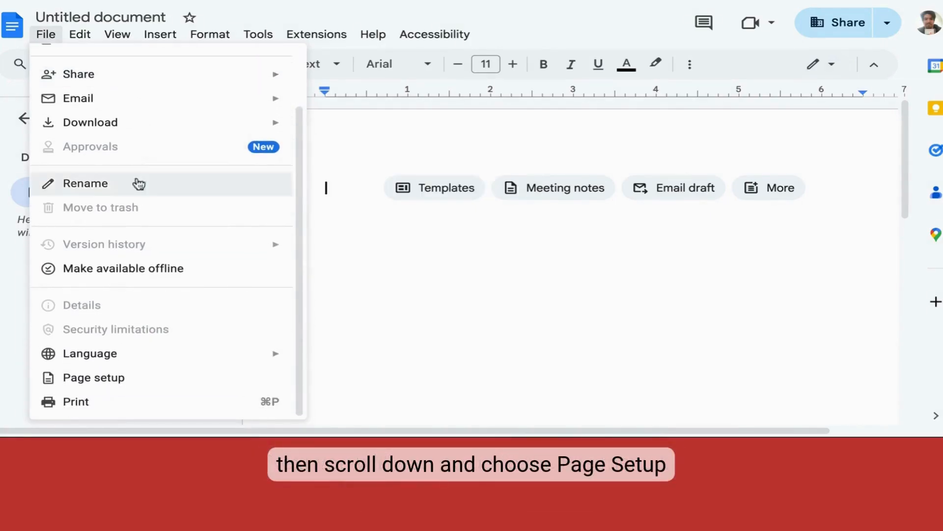
click(180, 383)
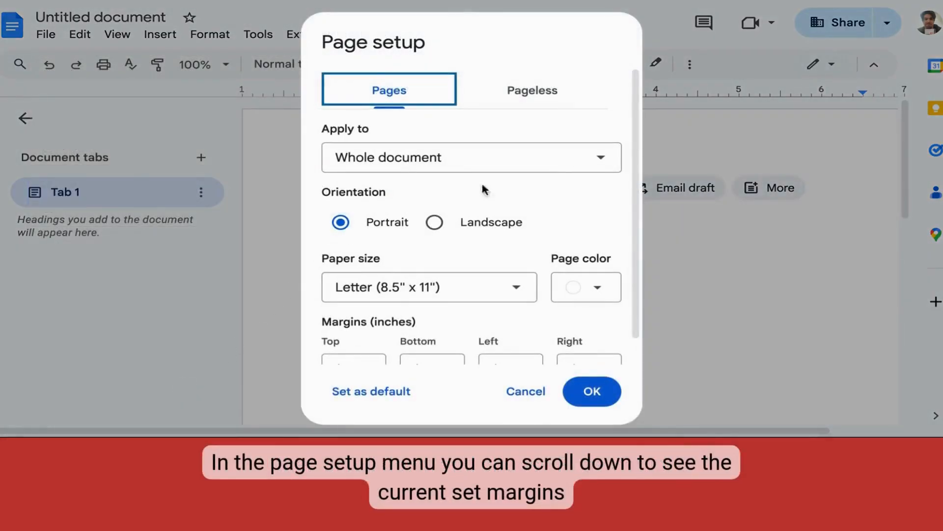
scroll(516, 191, down, 1)
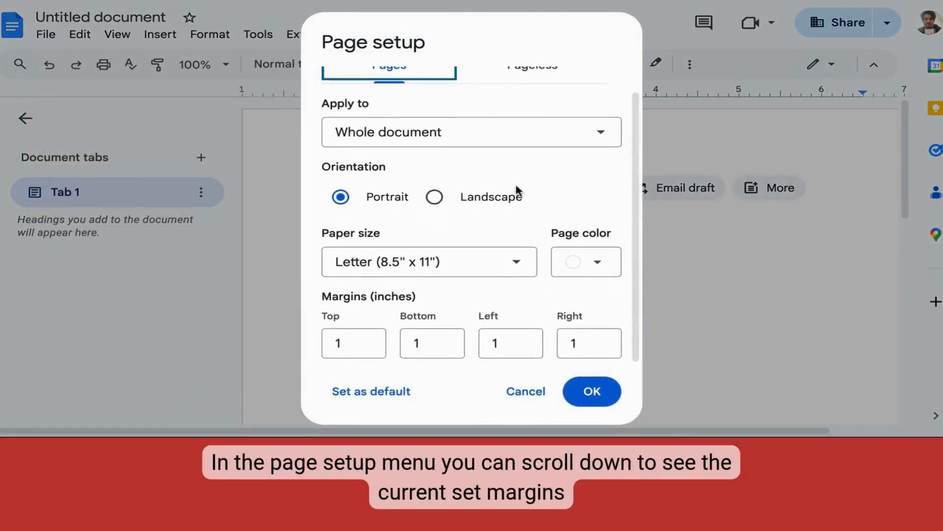
scroll(516, 190, up, 1)
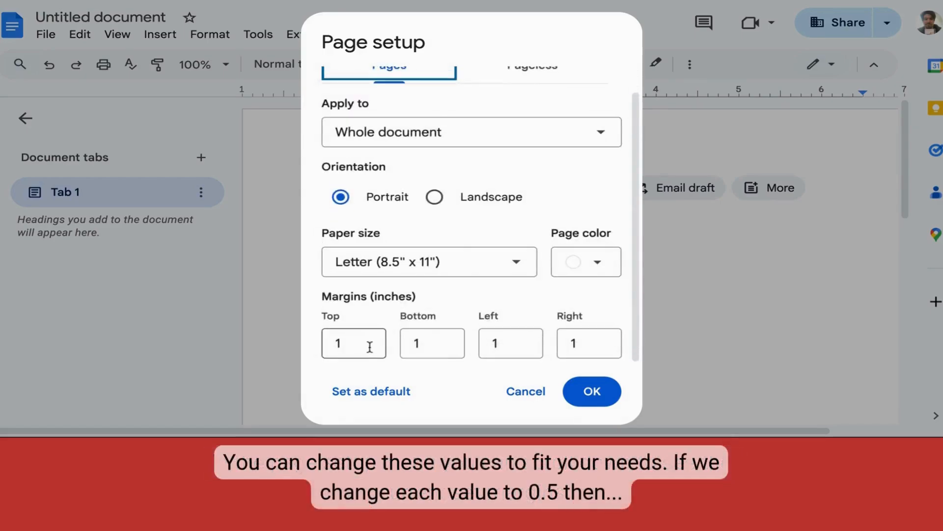
- Set the top, bottom, left and right page margins to 0.5 inches for the whole document and apply them
click(369, 346)
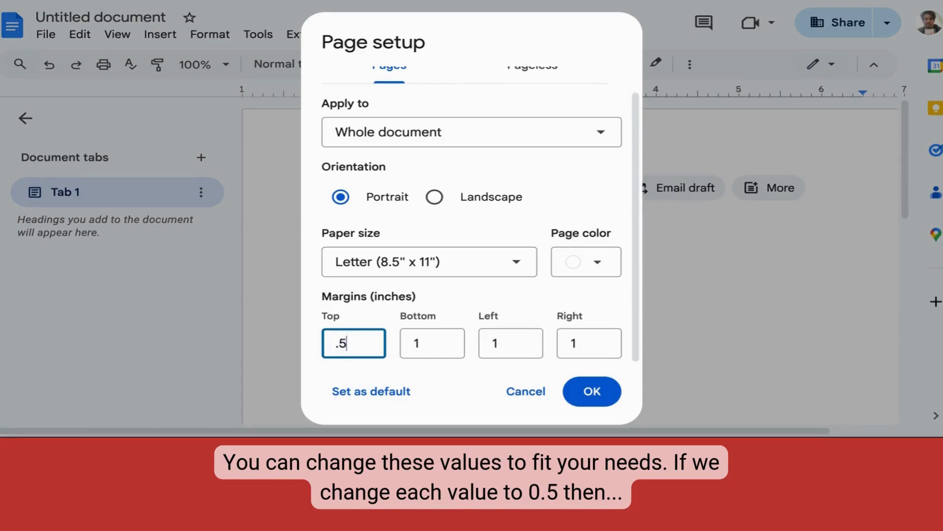
click(435, 336)
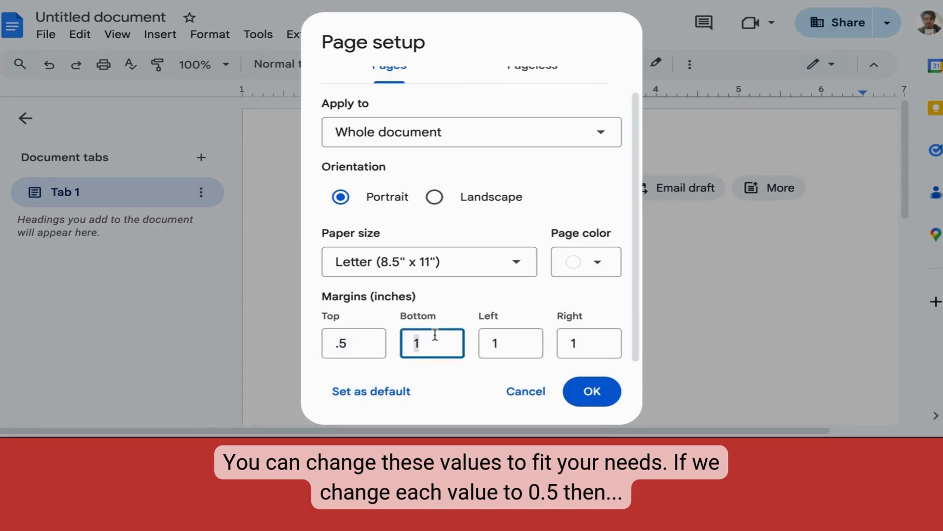
text(.5)
click(514, 338)
text(.)
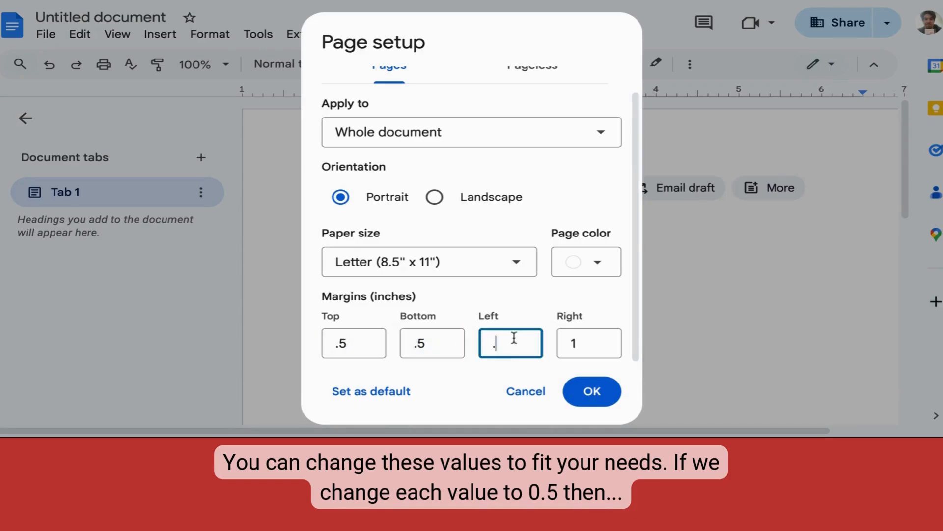
text(5)
click(589, 345)
text(.5)
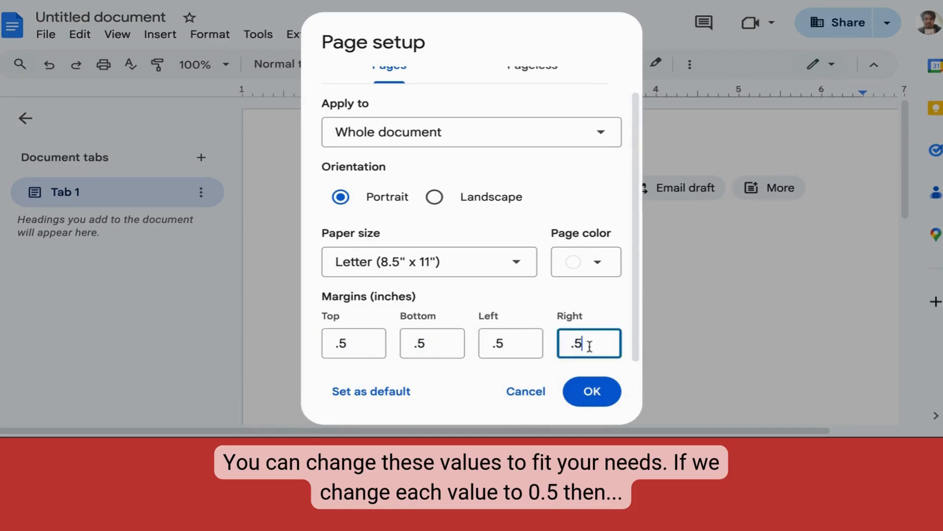
click(592, 391)
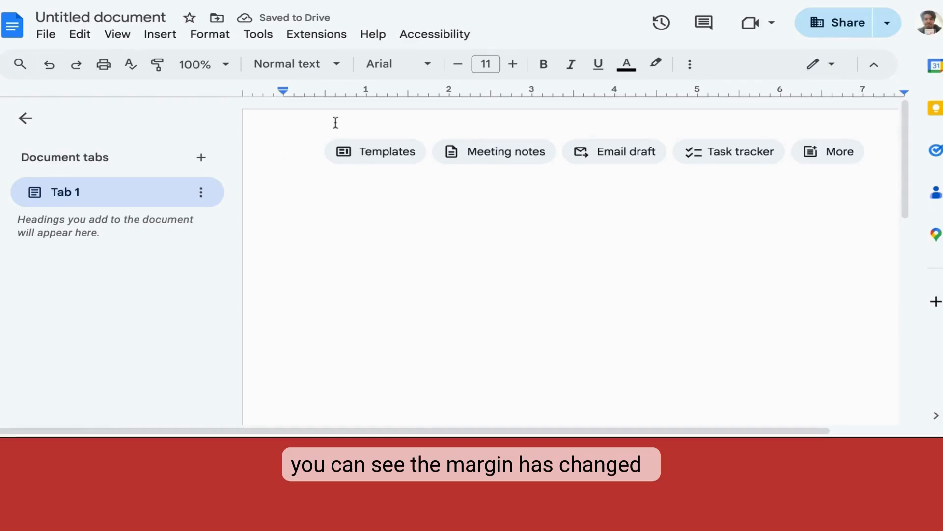
- Set the top, bottom, left and right page margins to 2 inches for the whole blank document
click(38, 34)
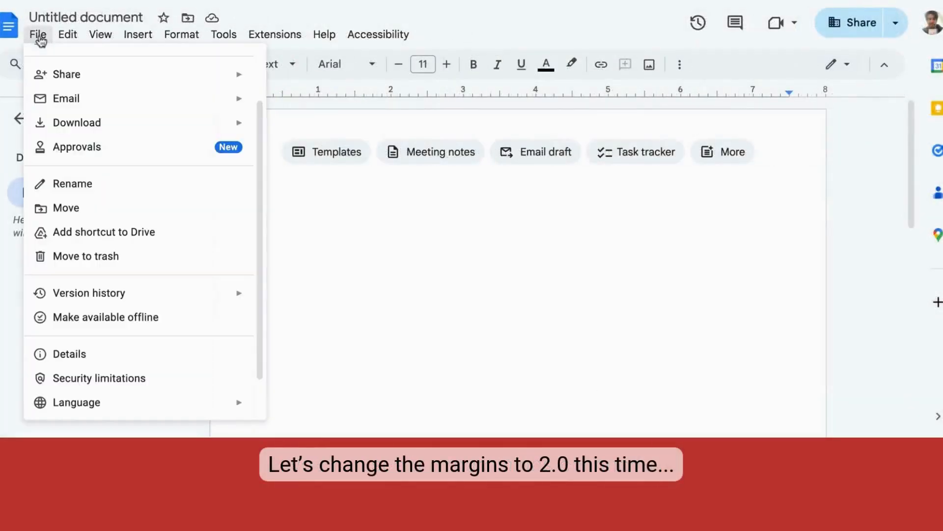
scroll(103, 381, down, 1)
click(105, 379)
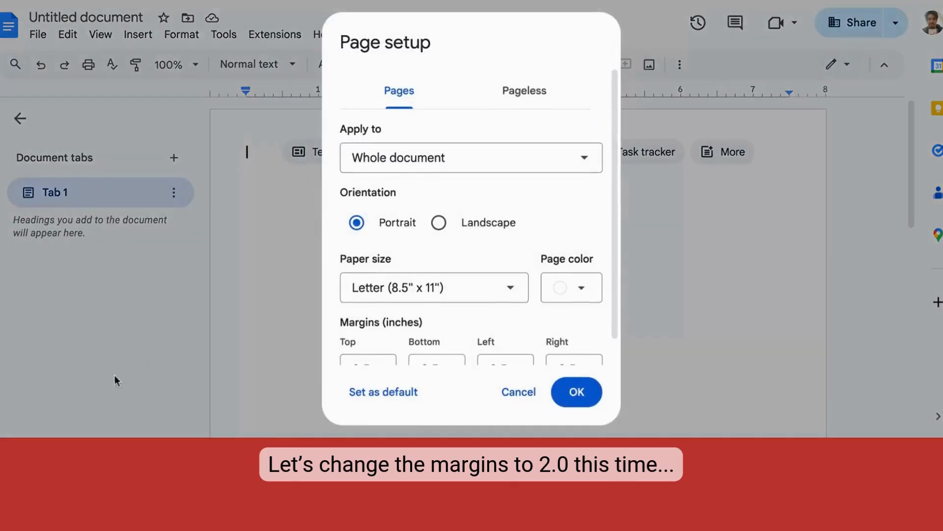
scroll(379, 357, down, 1)
double_click(375, 343)
text(2)
click(464, 343)
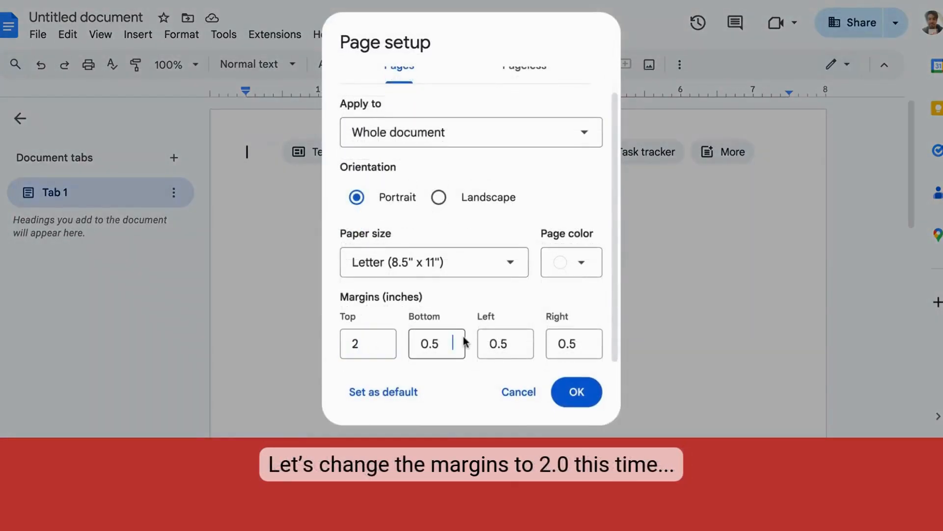
double_click(445, 343)
text(2)
double_click(497, 343)
text(2)
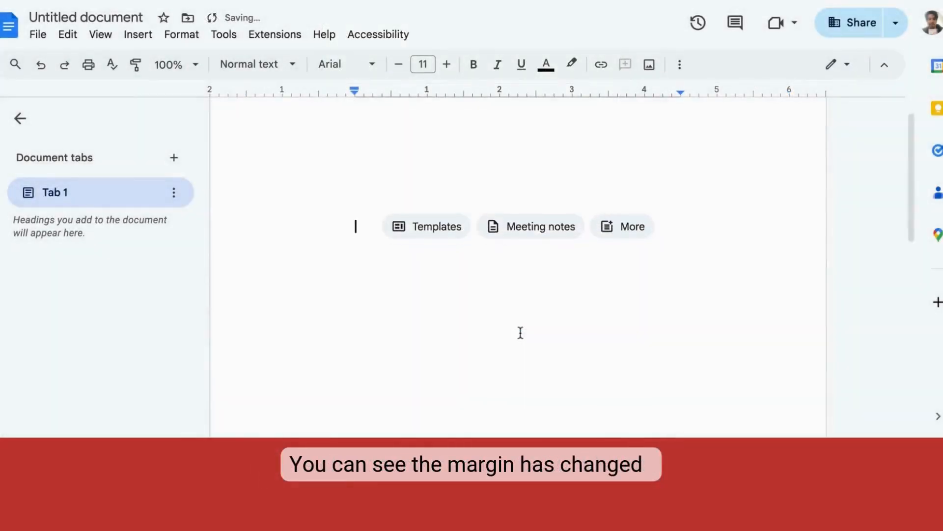
scroll(520, 330, down, 10)
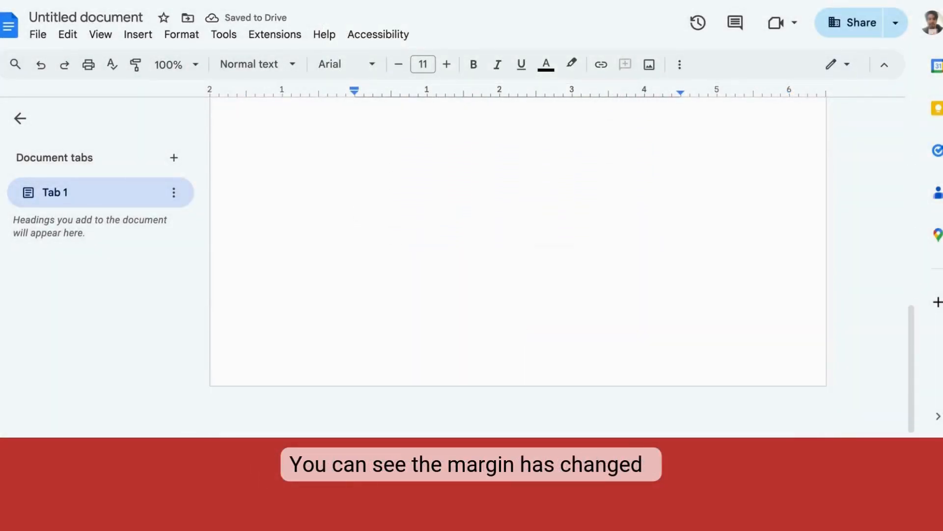
scroll(518, 246, up, 10)
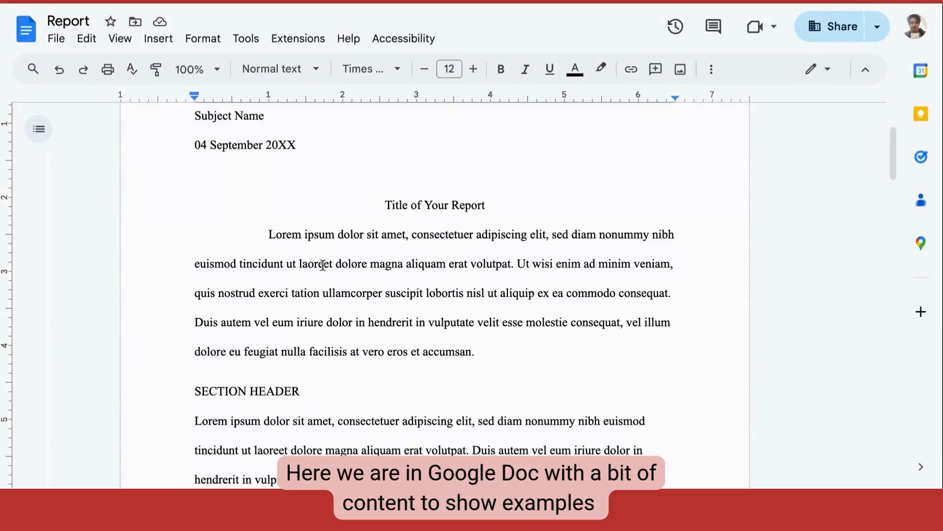
- In the Report document, indent the first body paragraph to about 1.2 inches at the left and 5.2 inches at the right on the ruler
scroll(323, 264, down, 2)
scroll(414, 278, up, 2)
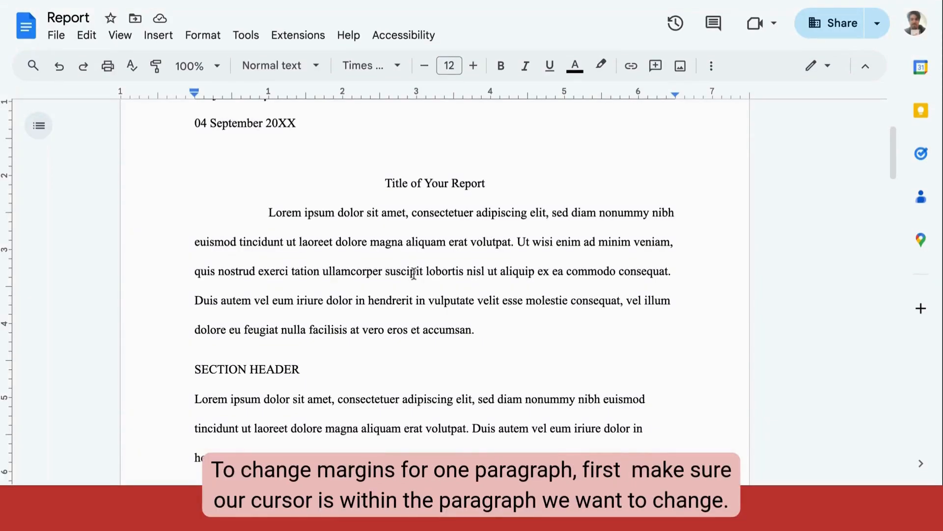
click(410, 271)
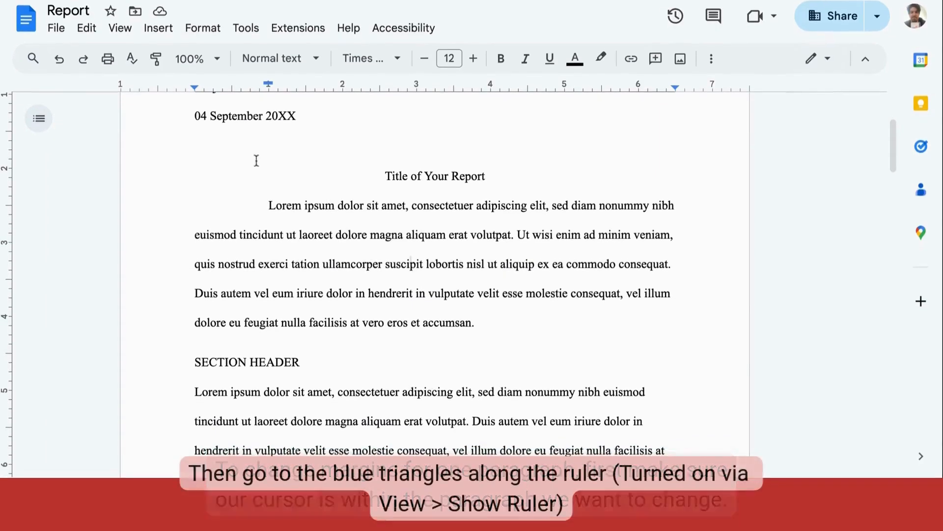
drag(194, 90, 281, 98)
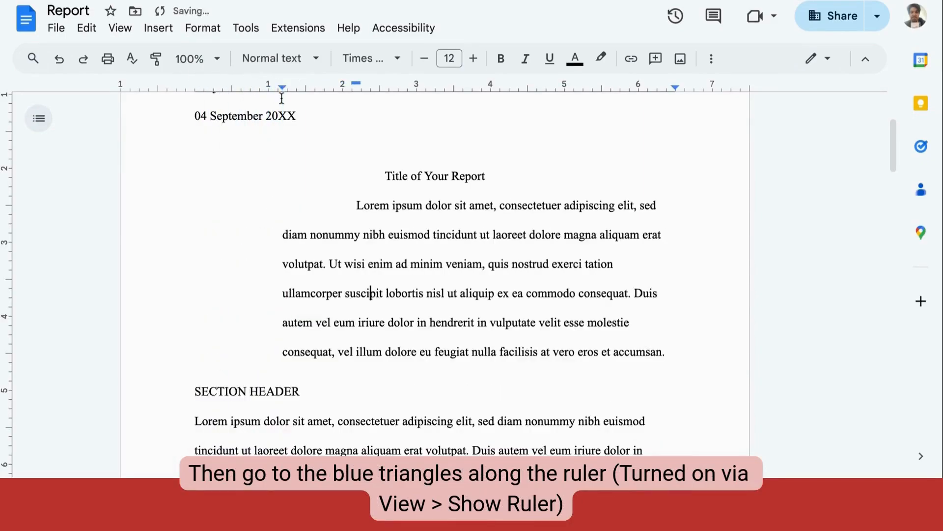
drag(676, 99, 578, 94)
scroll(542, 242, down, 2)
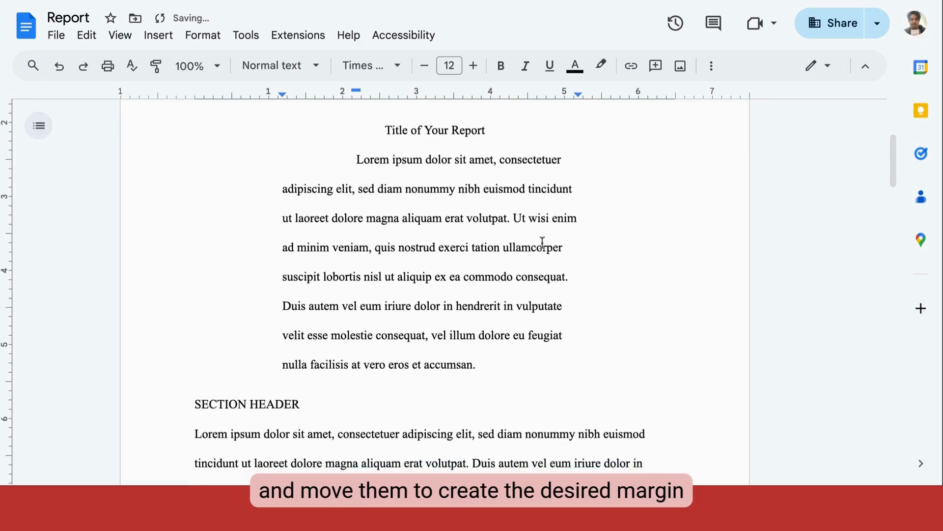
- Indent the paragraph under SECTION HEADER to about 0.4 inches at the left and 6.1 inches at the right on the ruler
scroll(308, 261, down, 5)
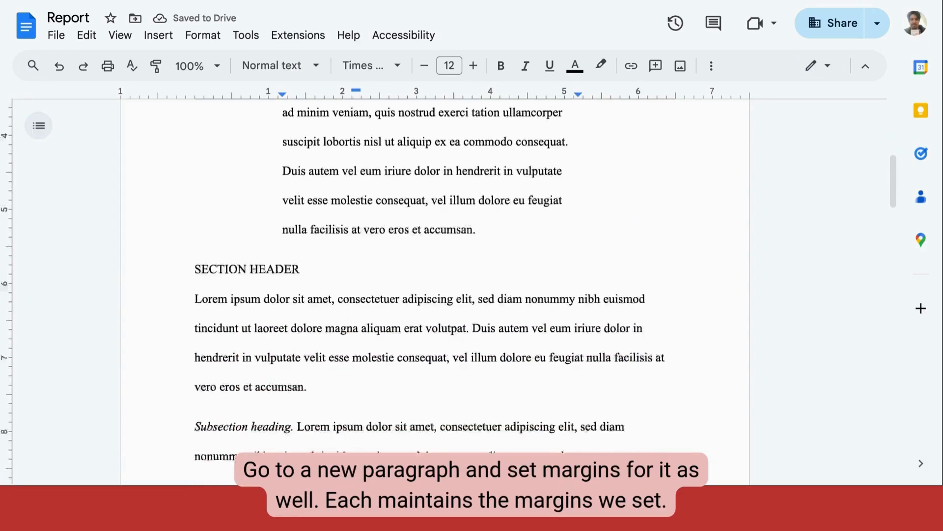
click(432, 258)
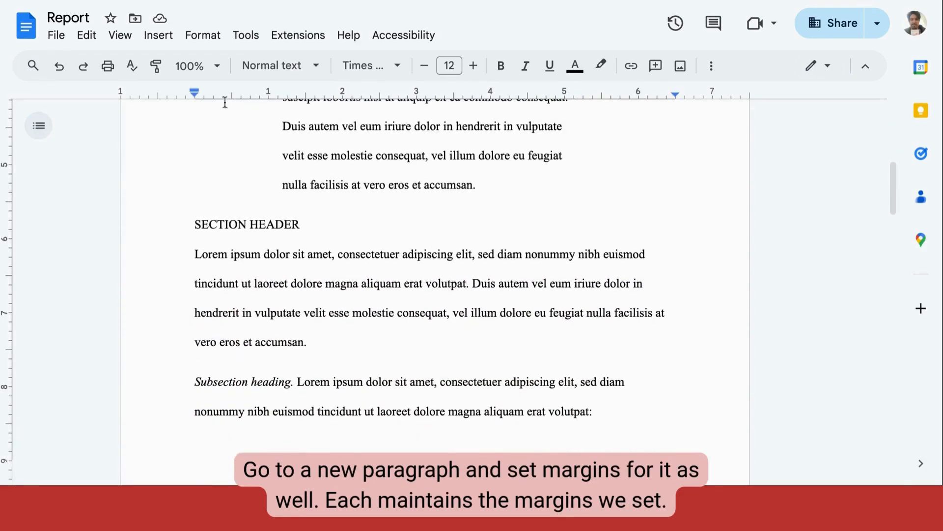
drag(194, 95, 222, 94)
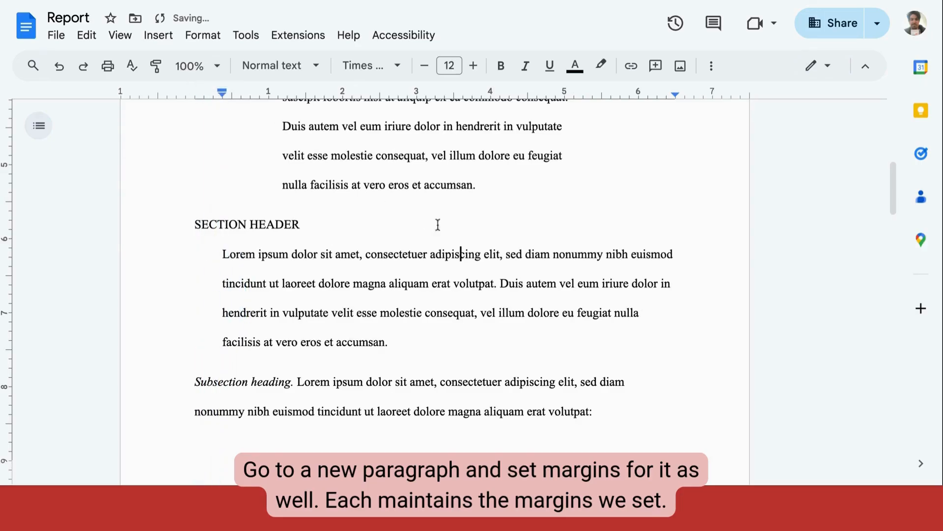
drag(676, 95, 644, 94)
scroll(566, 222, up, 2)
scroll(560, 230, down, 1)
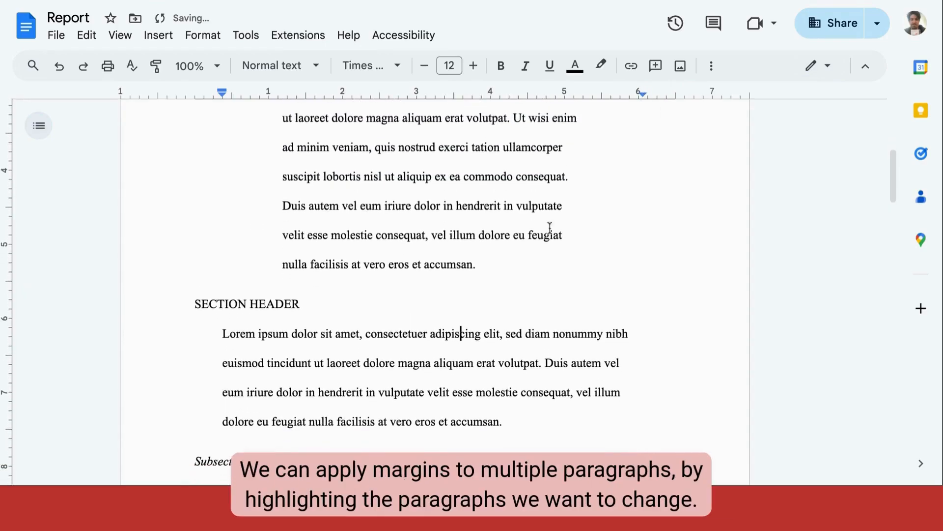
- Select both indented body paragraphs together and set their right indent at about 5.25 inches and left indent at about 1.1 inches on the ruler
triple_click(491, 206)
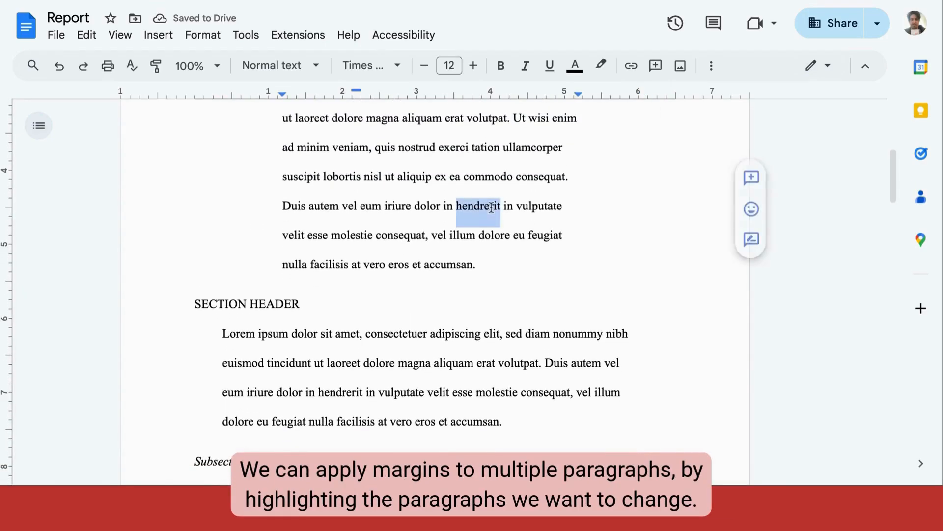
ctrl+triple_click(475, 379)
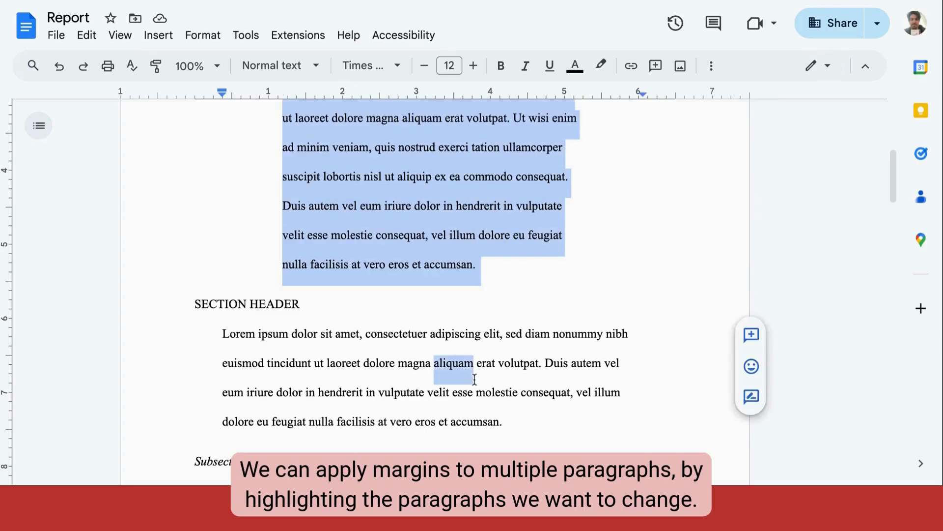
scroll(533, 291, up, 2)
scroll(533, 291, down, 2)
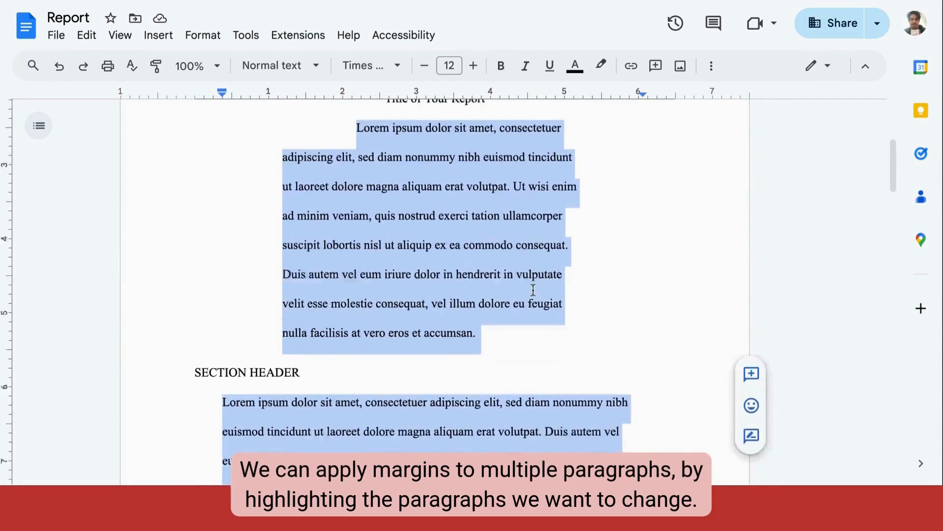
drag(644, 93, 583, 95)
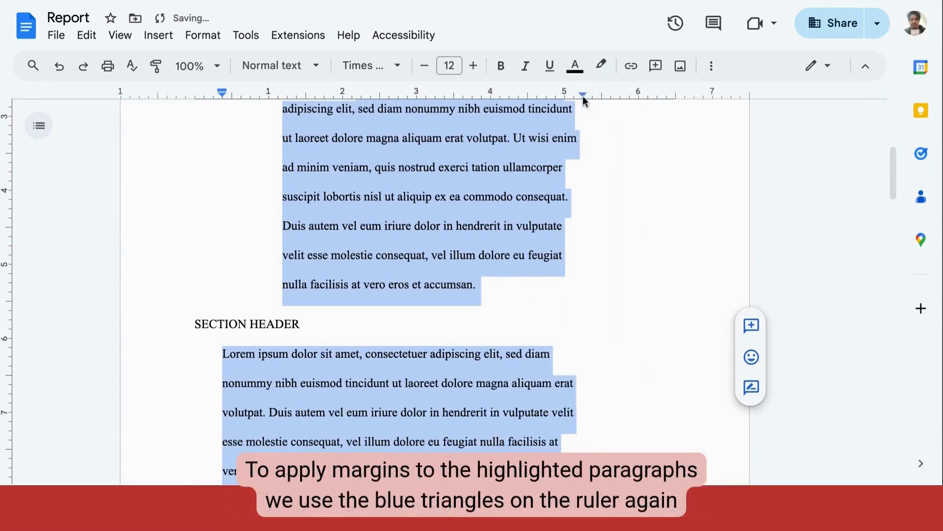
click(222, 96)
drag(228, 96, 273, 93)
scroll(532, 285, down, 2)
scroll(532, 285, down, 15)
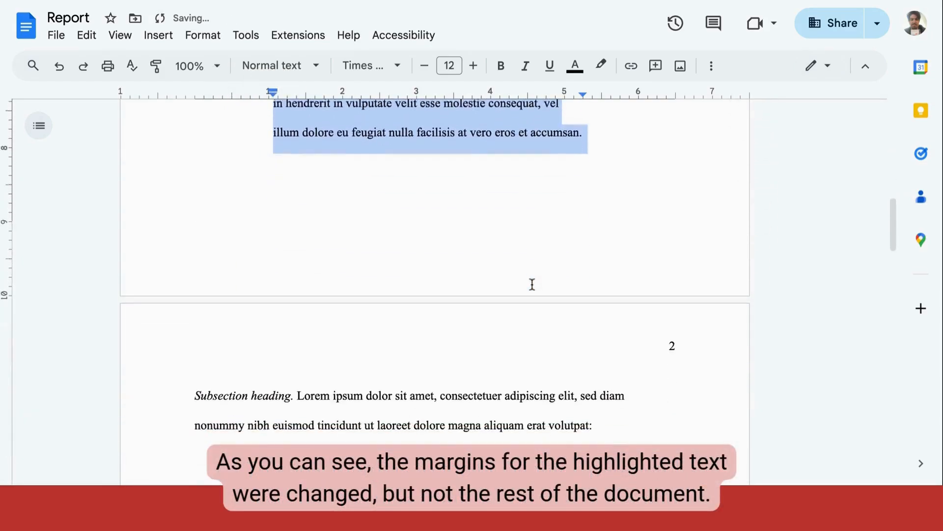
scroll(471, 285, up, 20)
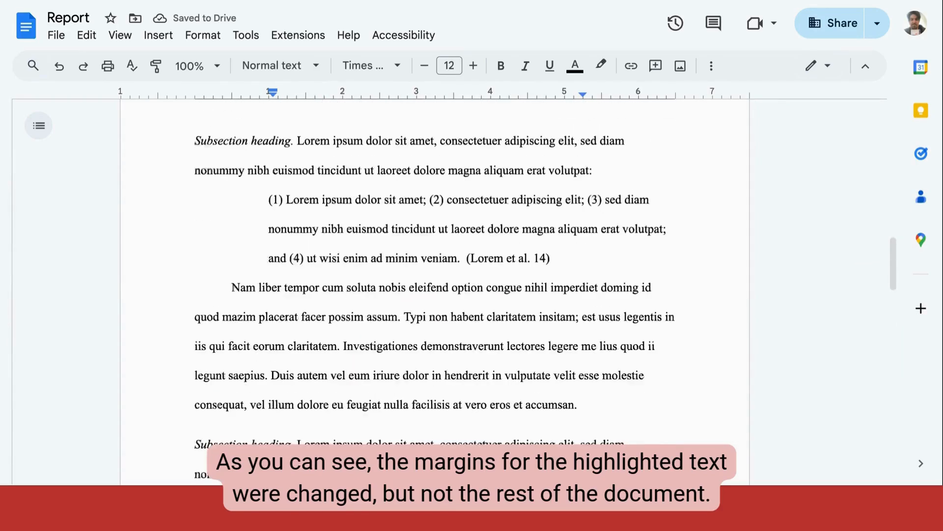
scroll(472, 285, down, 5)
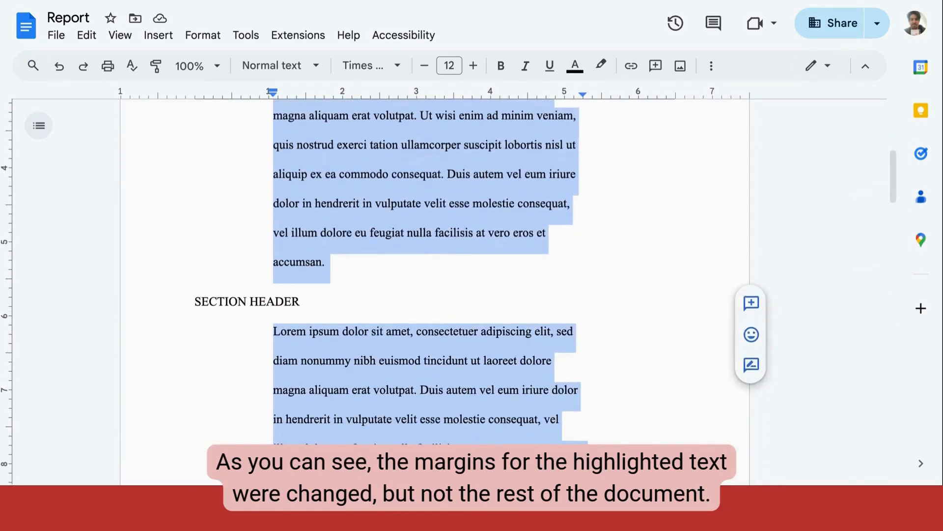
scroll(423, 285, up, 3)
scroll(423, 285, down, 1)
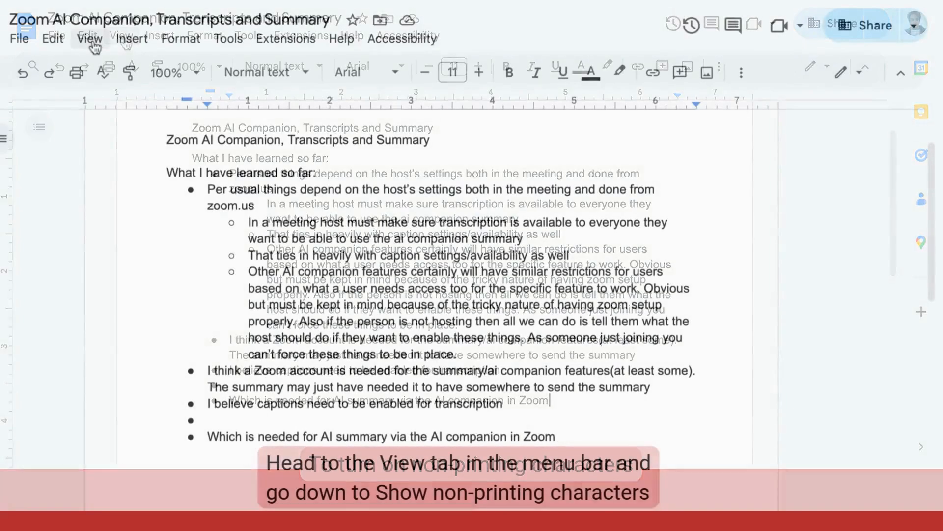
- Show the non-printing characters in the Zoom AI Companion, Transcripts and Summary document
click(122, 36)
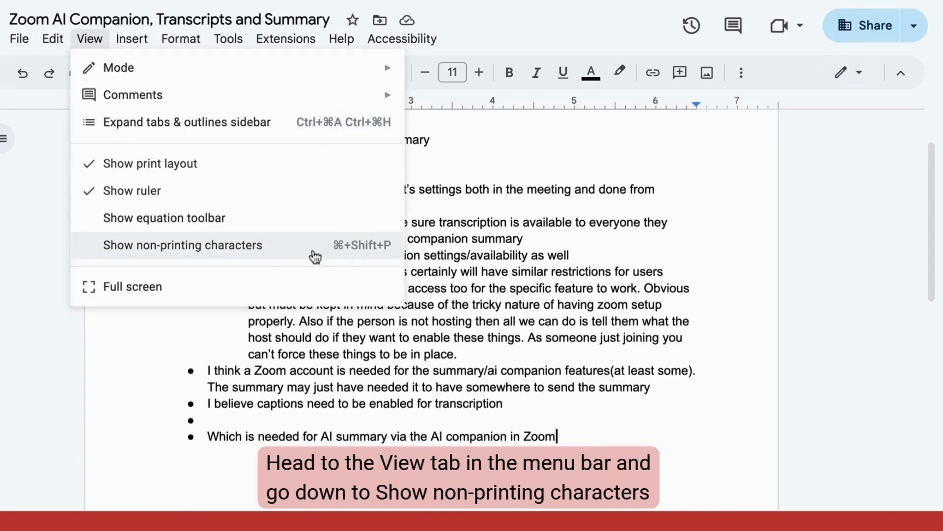
click(240, 254)
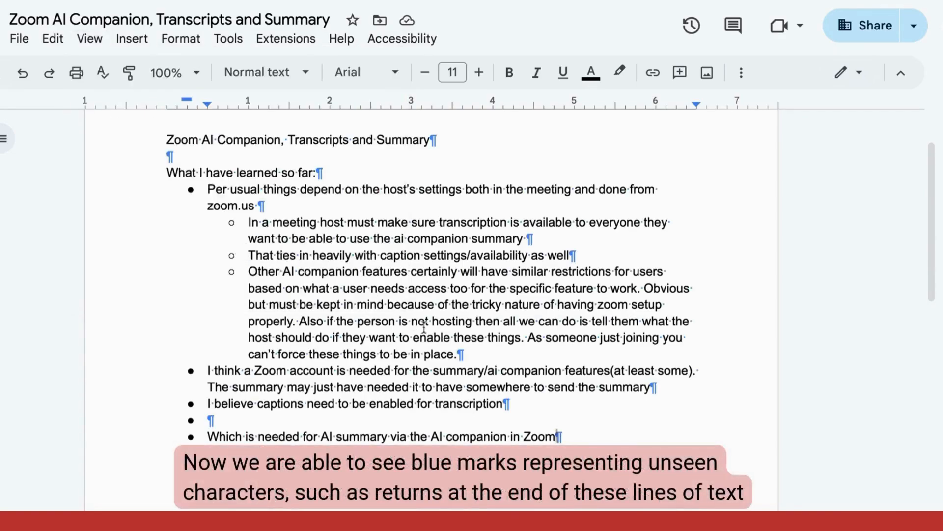
scroll(564, 352, down, 1)
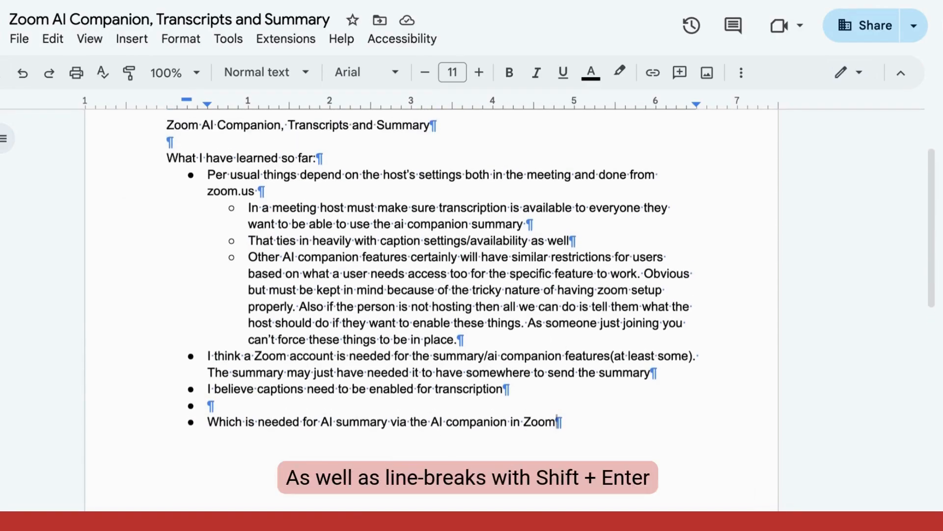
scroll(551, 423, down, 4)
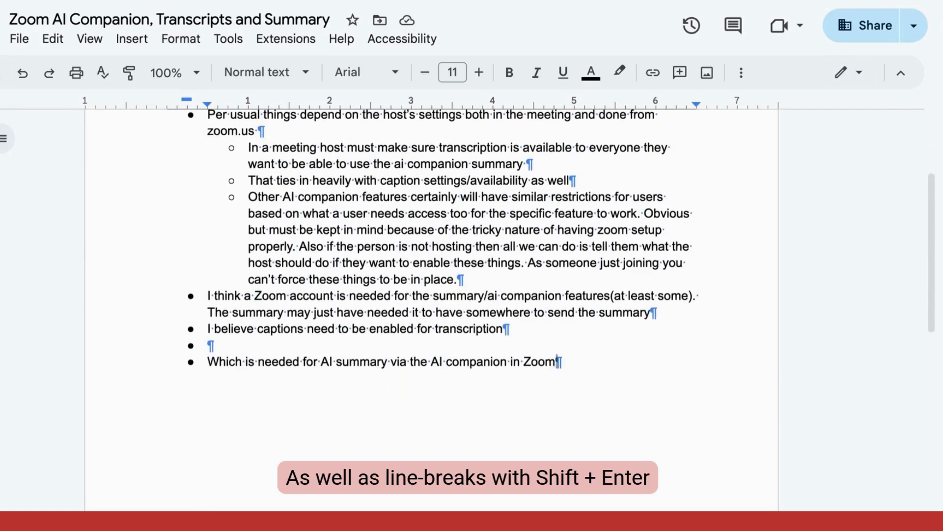
- After the last bullet, insert a line break, three tabs and four spaces, and add three empty paragraphs outside the list
key(shift+Return)
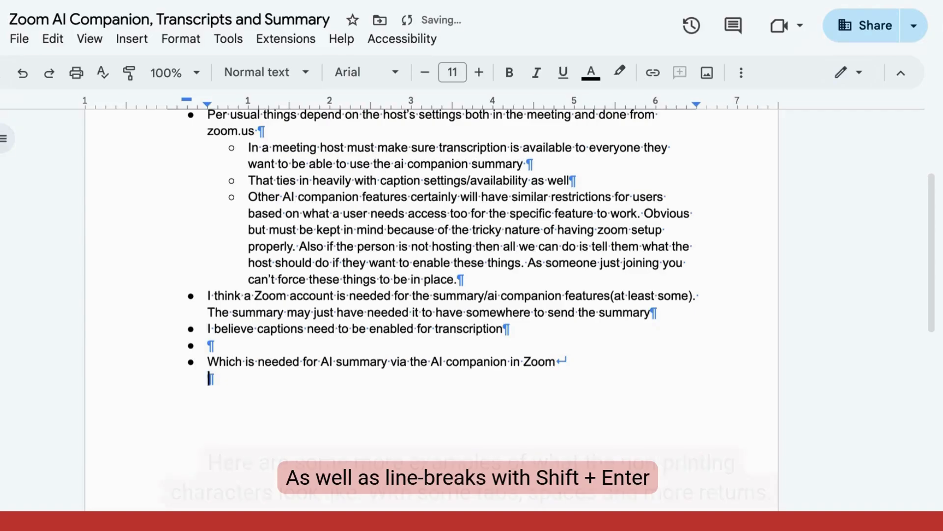
key(Tab)
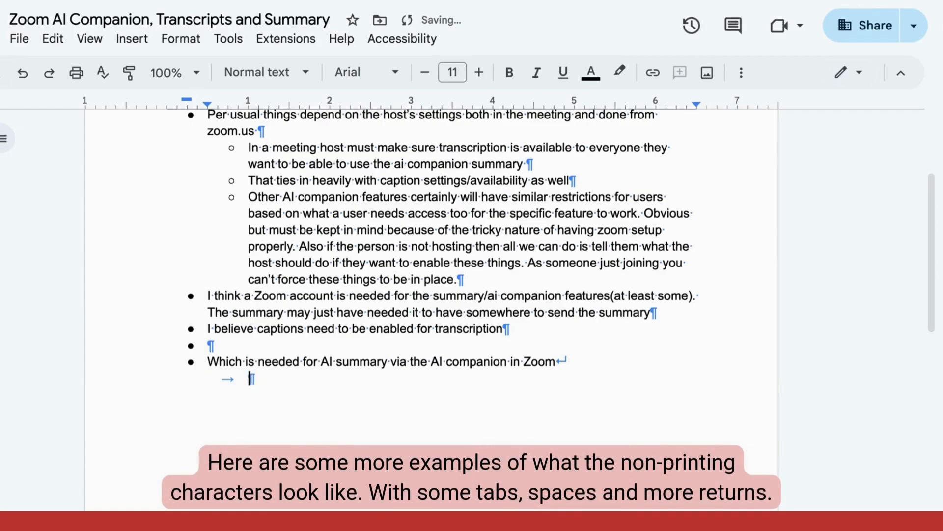
key(Tab)
key(Tab)
key(Return)
key(Return)
key(Return)
key(Return)
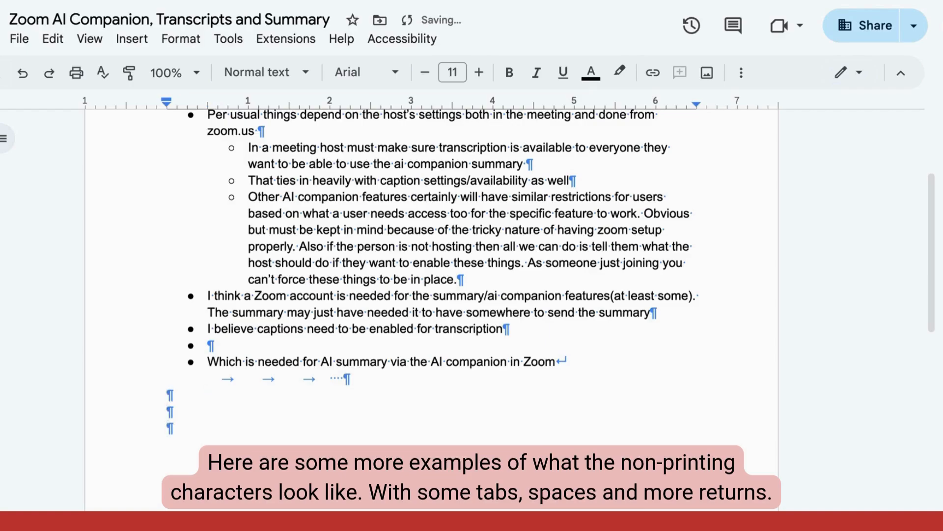
- Add two line breaks at the end of the document and hide the non-printing characters
key(shift+Return)
key(shift+Return)
click(102, 49)
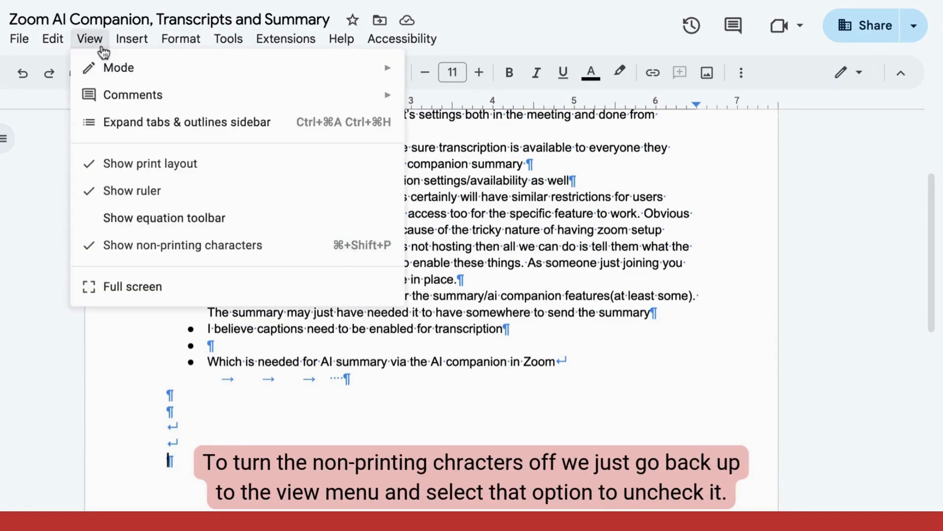
click(145, 245)
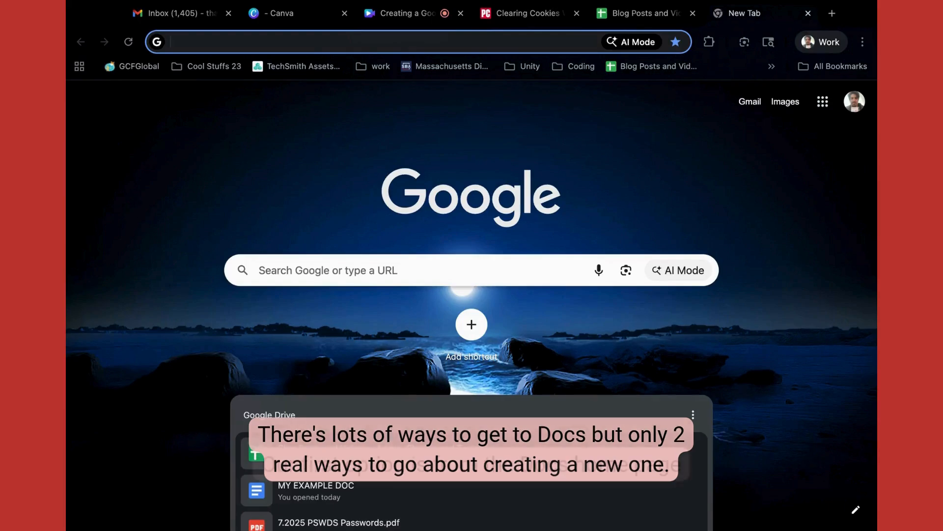
- Go to docs.google.com in the new browser tab and browse the General templates in the template gallery
text(docs)
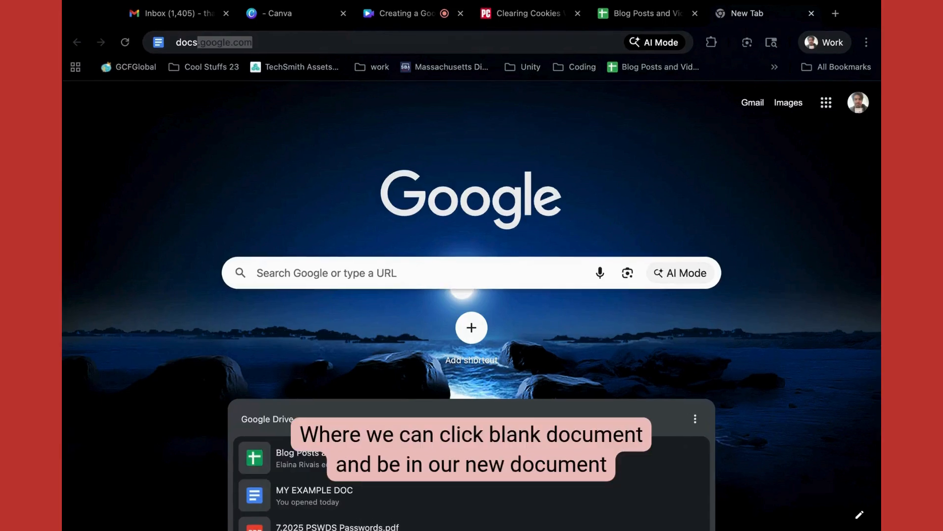
key(Return)
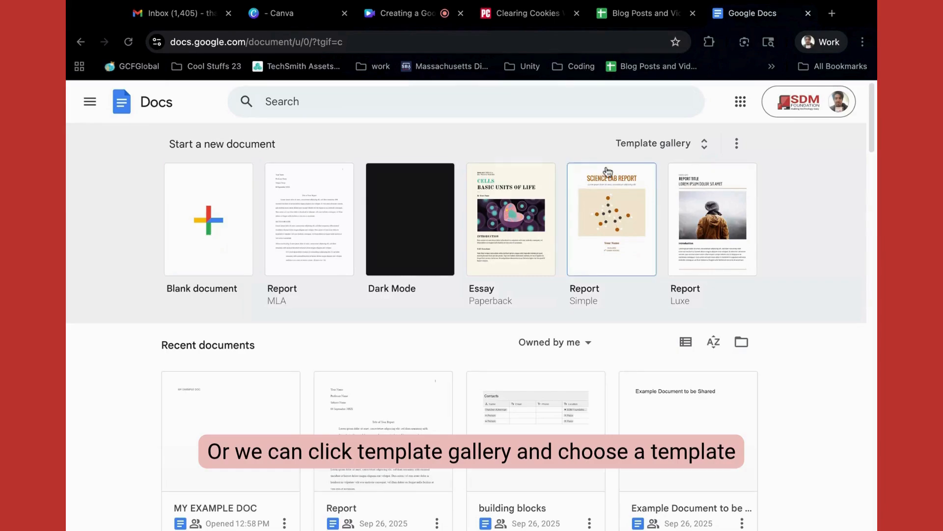
click(651, 144)
scroll(553, 170, down, 8)
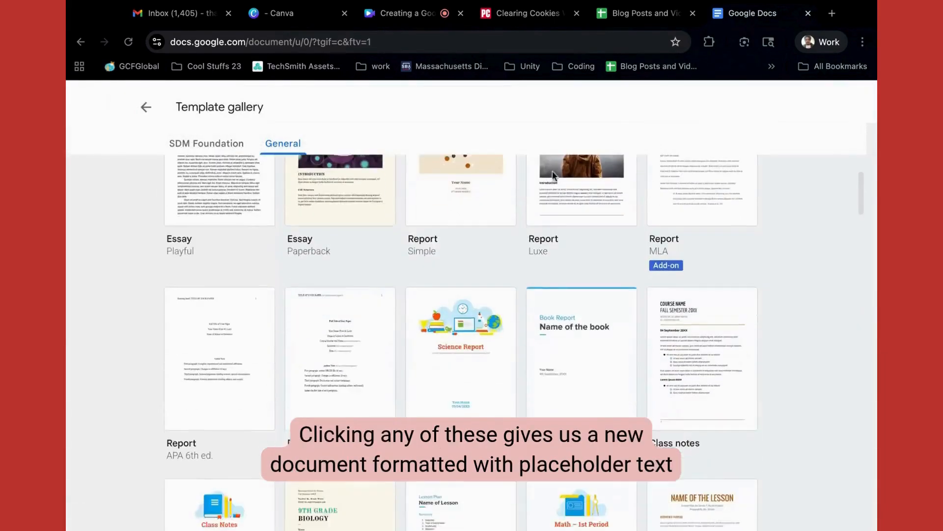
scroll(442, 167, up, 8)
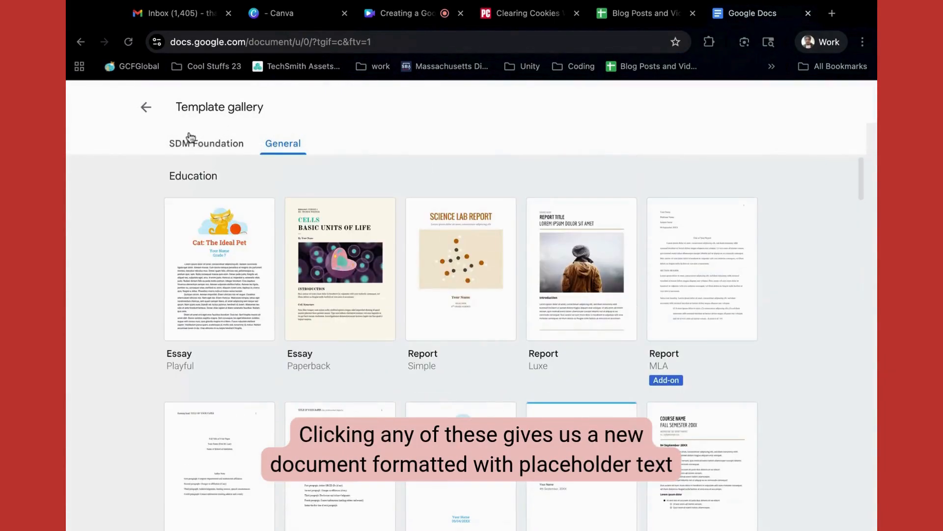
- Return to the Docs home page, create a blank document and write NEW DOC 1 in it
click(146, 107)
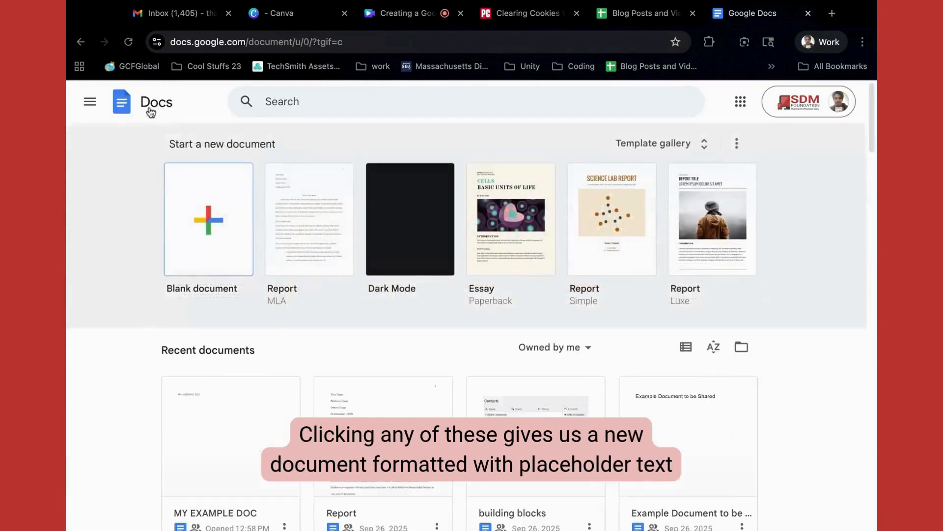
click(211, 221)
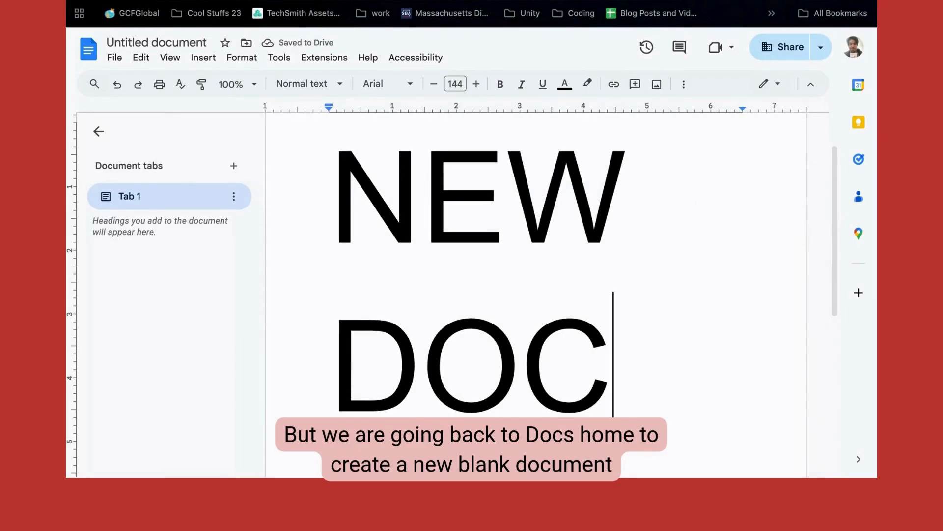
text(1)
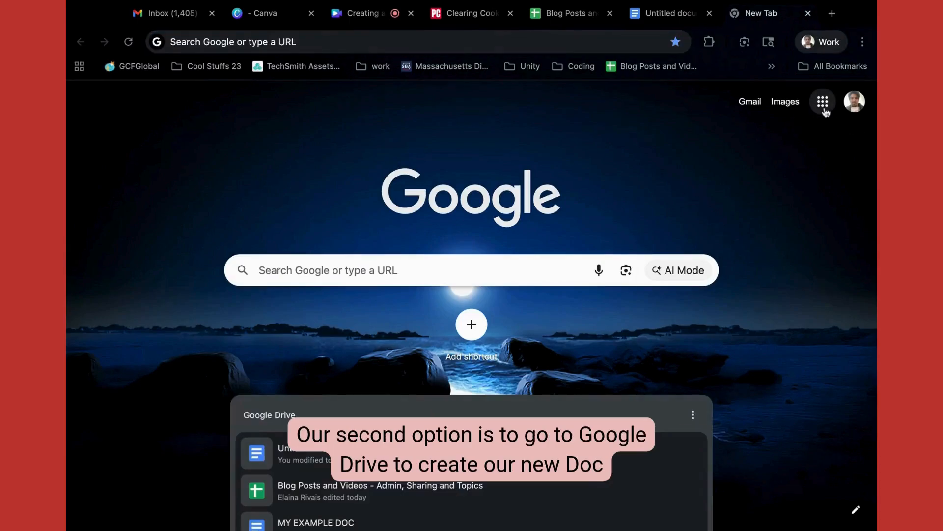
- Go to Google Drive from the new browser tab, create a blank Google Docs document and open its font size for editing
click(823, 101)
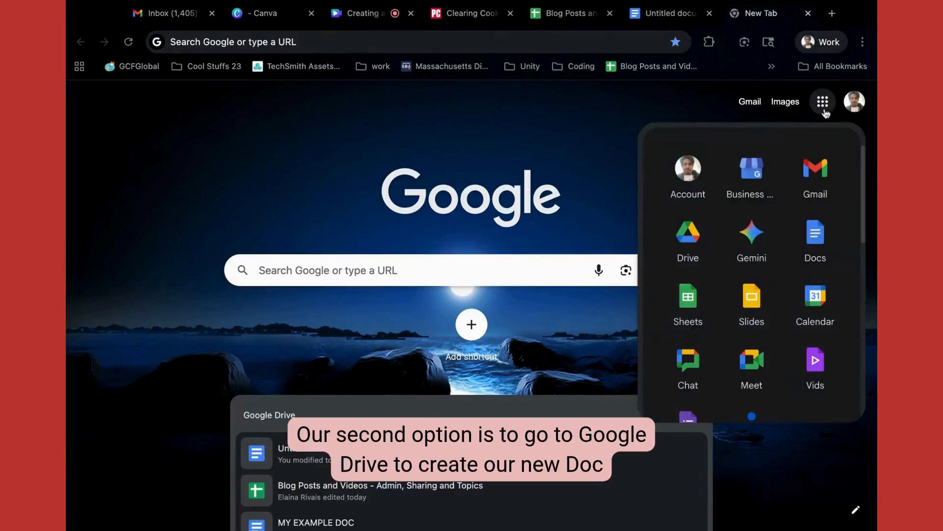
click(695, 239)
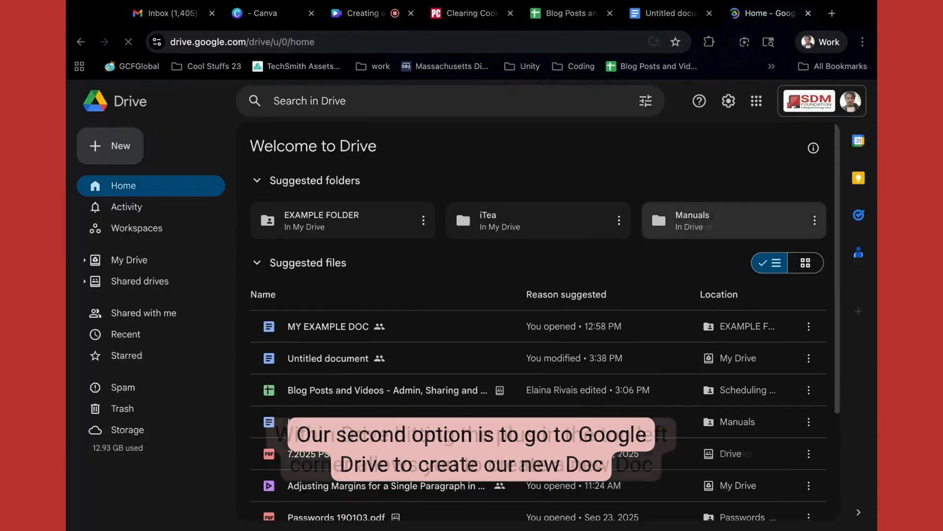
click(118, 158)
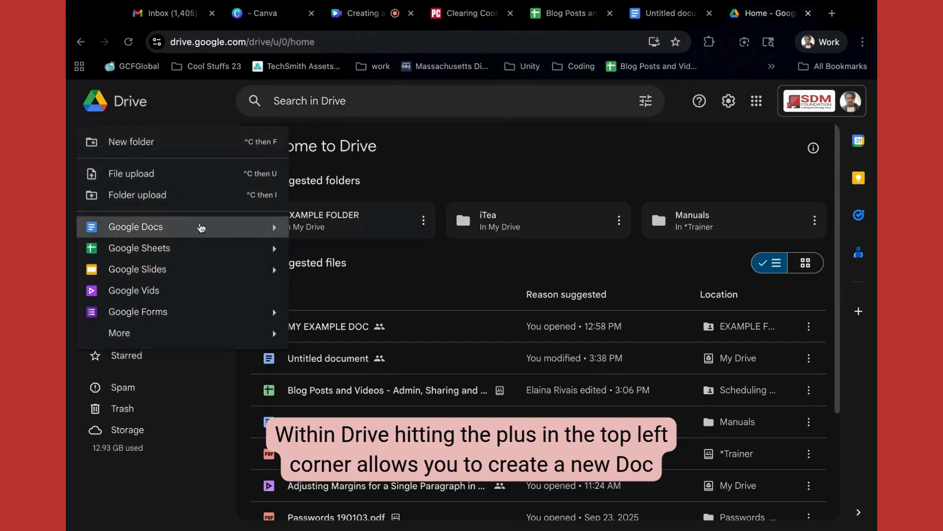
click(201, 226)
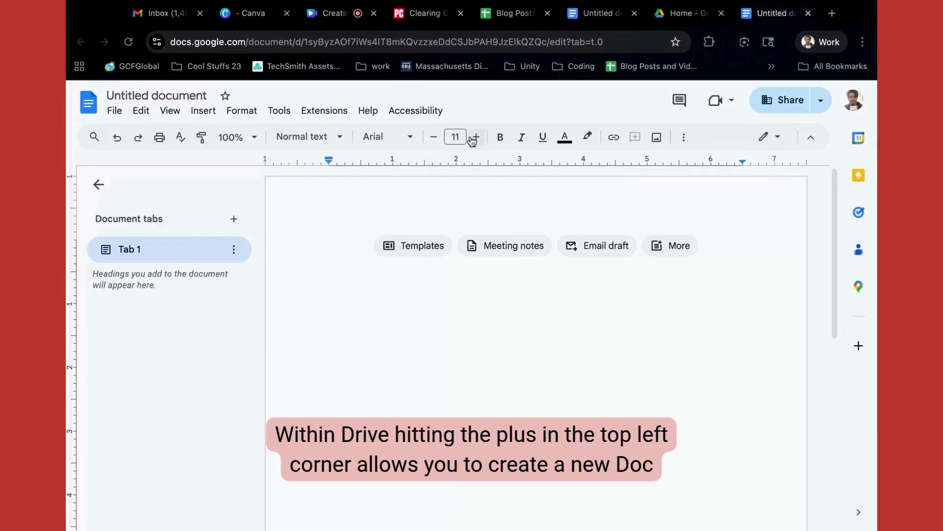
click(456, 137)
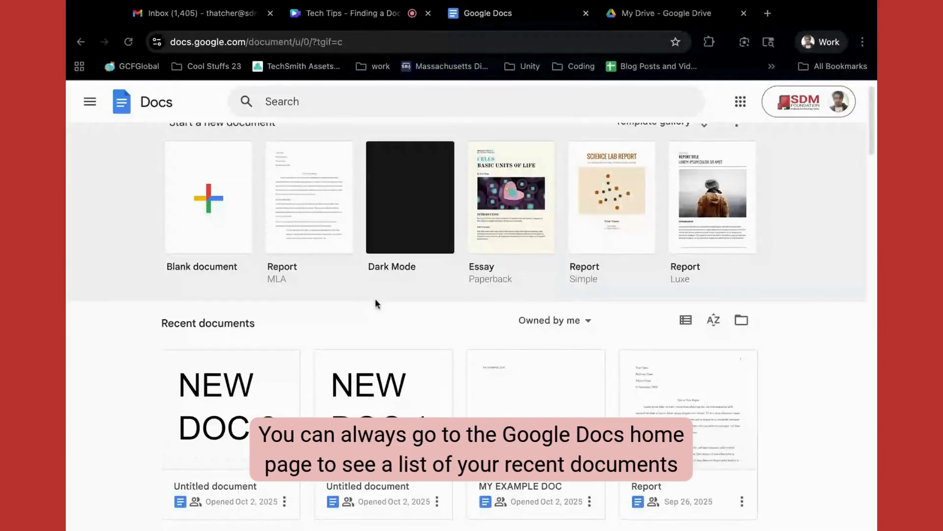
- Browse the recent documents on the Docs home page, and show the suggested files and folders on Google Drive's Home page
scroll(376, 299, down, 2)
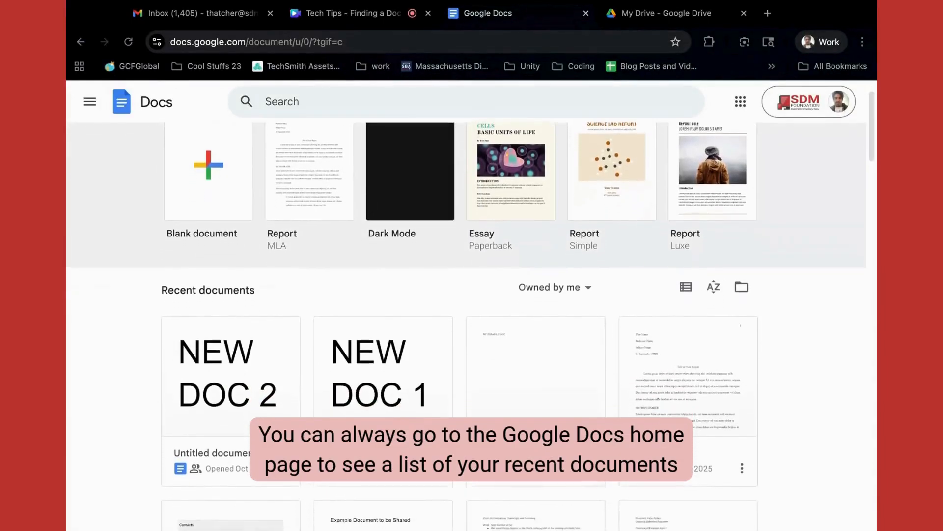
scroll(384, 295, down, 3)
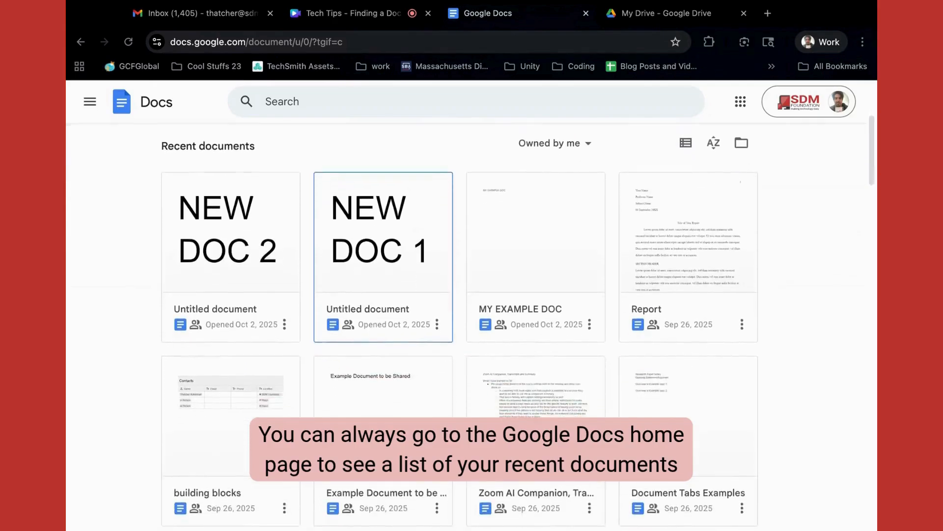
scroll(467, 324, down, 2)
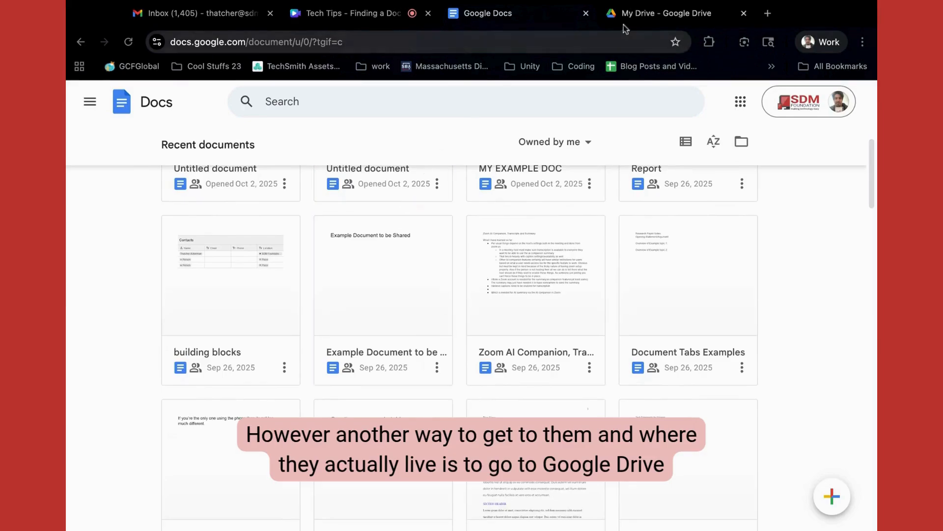
click(655, 17)
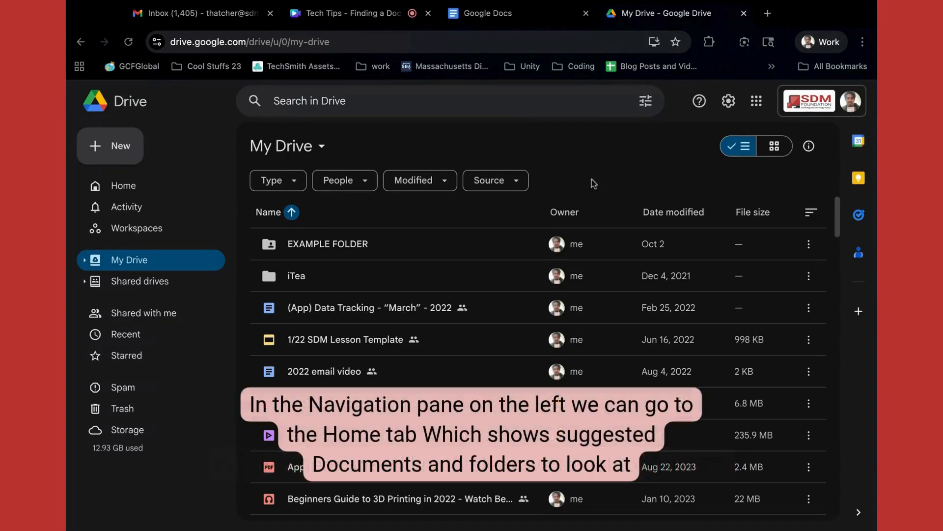
click(134, 190)
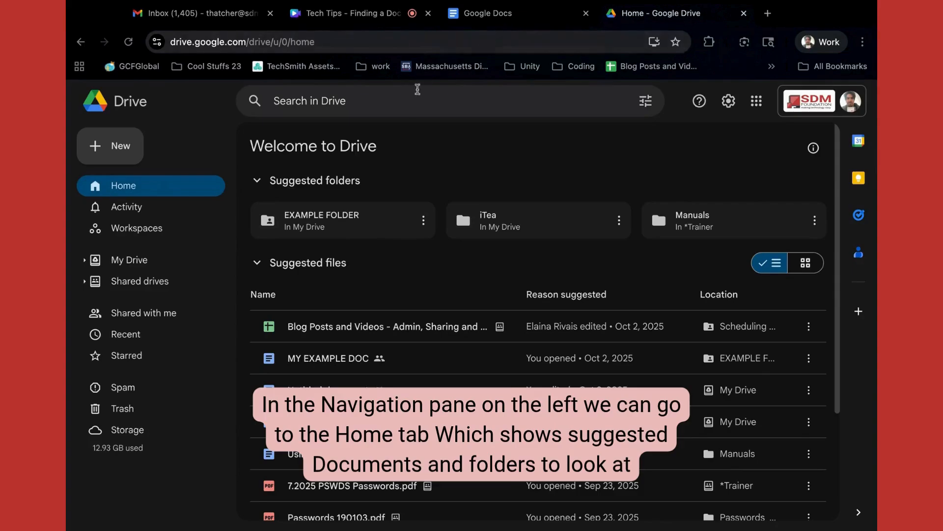
- Search Google Drive for "example doc" and clear the search text
click(408, 103)
text(example doc)
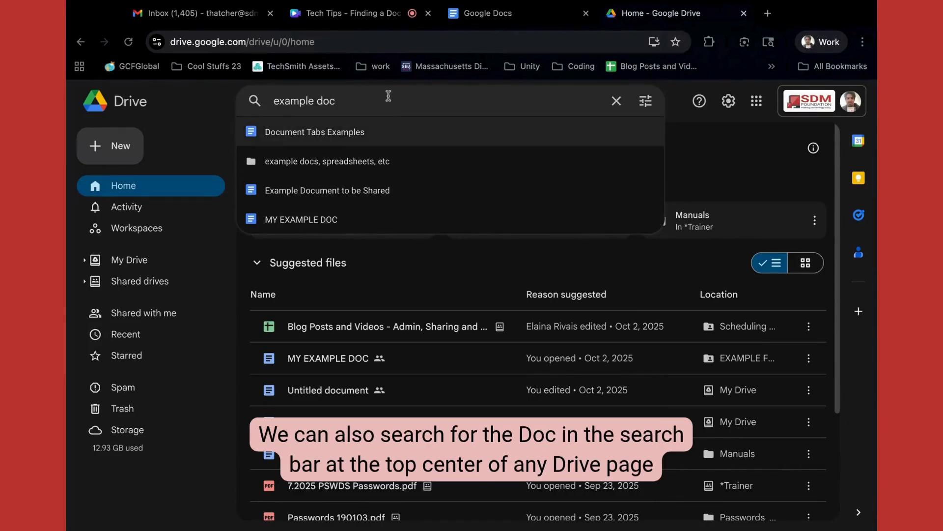
key(BackSpace)
key(BackSpace)
key(BackSpace)
key(BackSpace)
key(BackSpace)
key(BackSpace)
key(BackSpace)
key(BackSpace)
key(BackSpace)
key(BackSpace)
key(BackSpace)
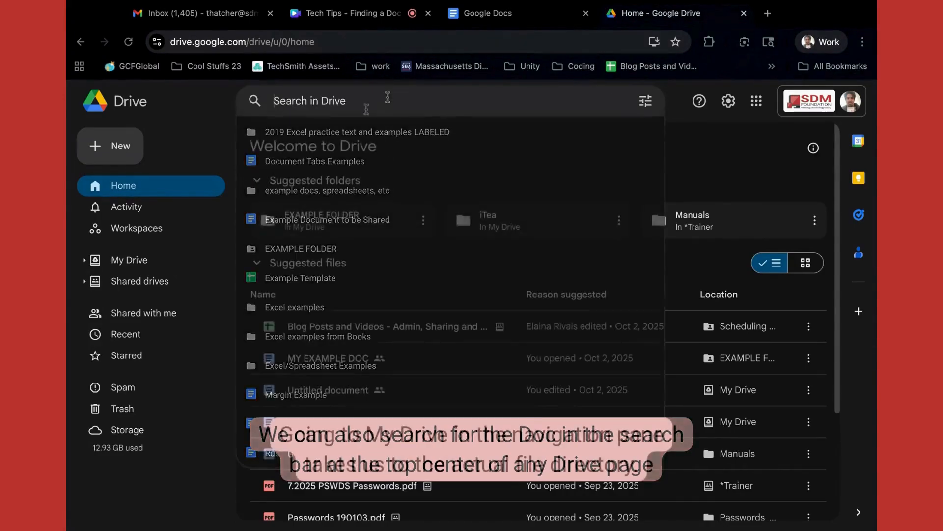
- Open MY EXAMPLE DOC from EXAMPLE FOLDER in My Drive
click(136, 266)
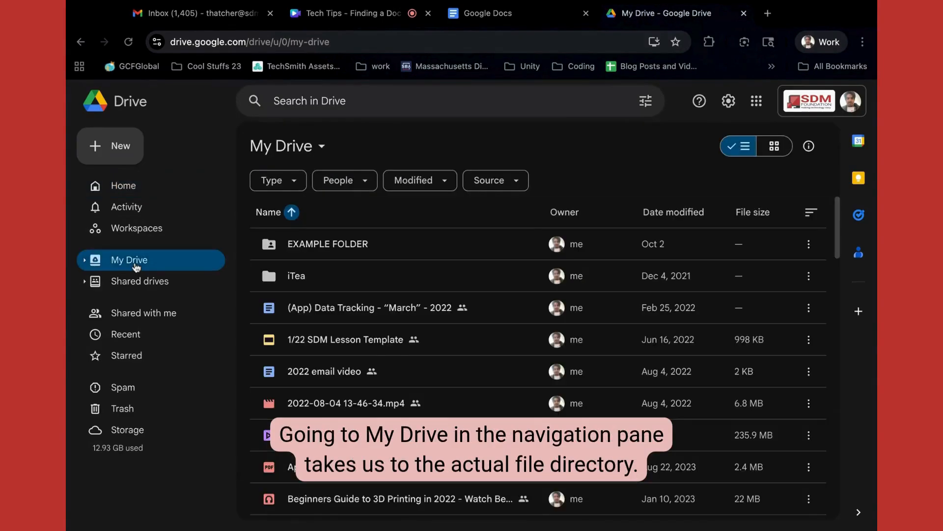
click(374, 249)
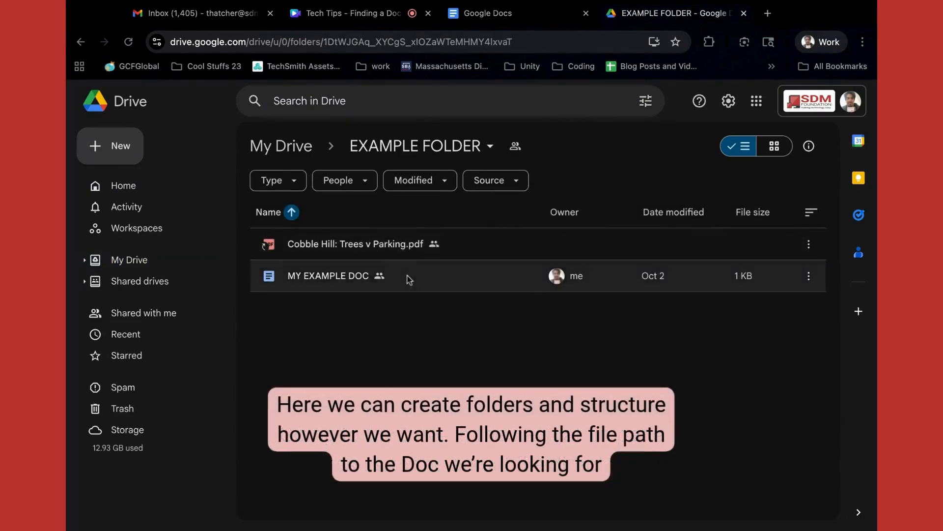
double_click(408, 278)
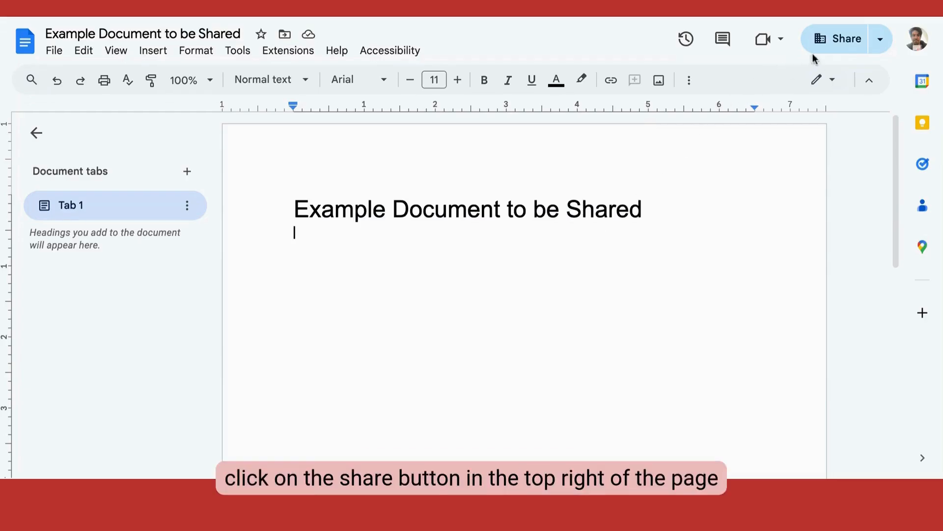
- Start sharing Example Document to be Shared and add the suggested contact as the recipient
click(838, 47)
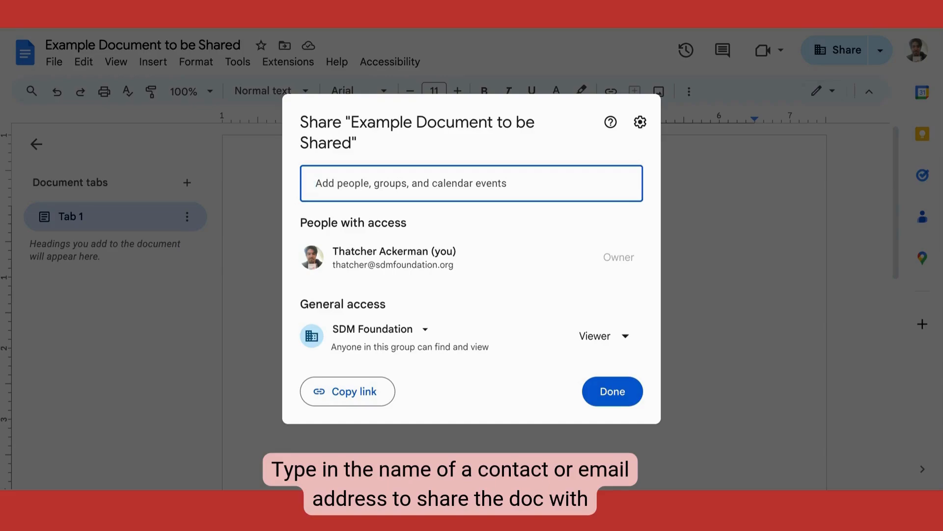
text(thatcher)
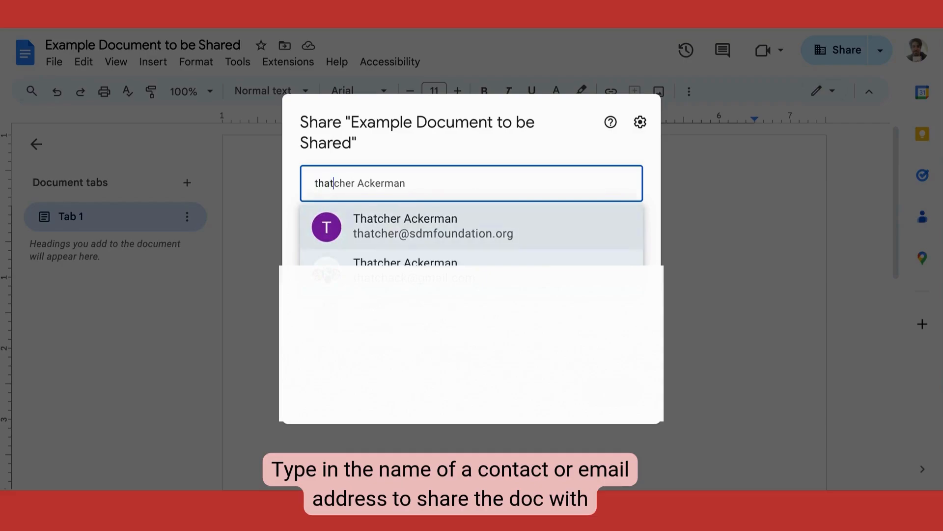
click(451, 235)
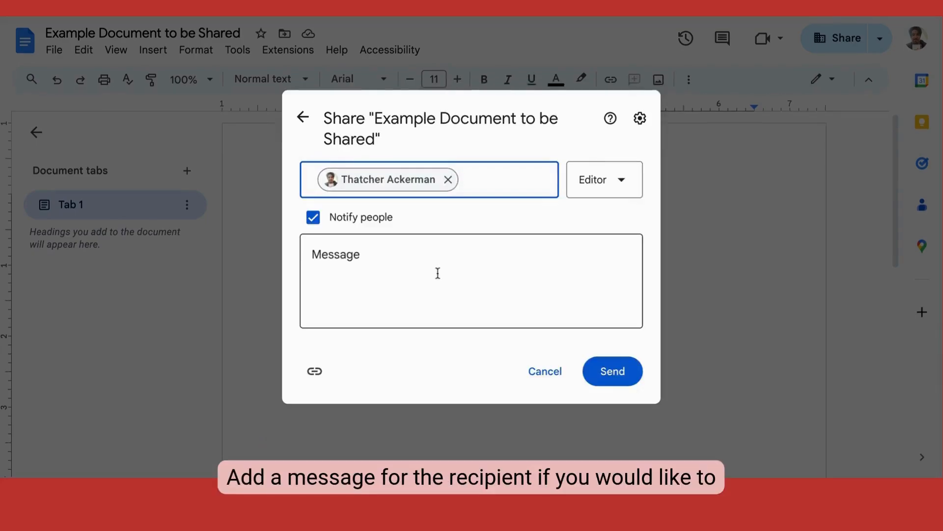
- Add the message "Example message", review the recipient's role options, keep Editor and send the sharing invitation
click(438, 273)
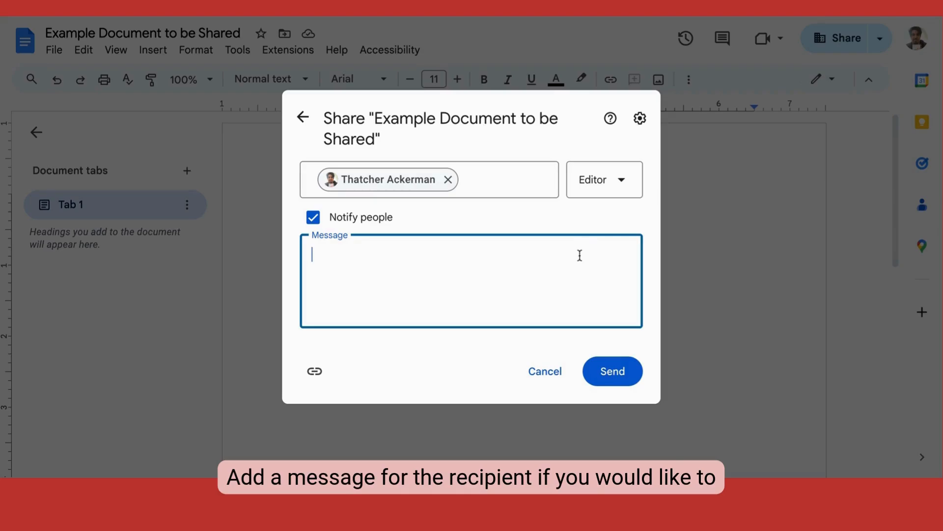
text(Example m)
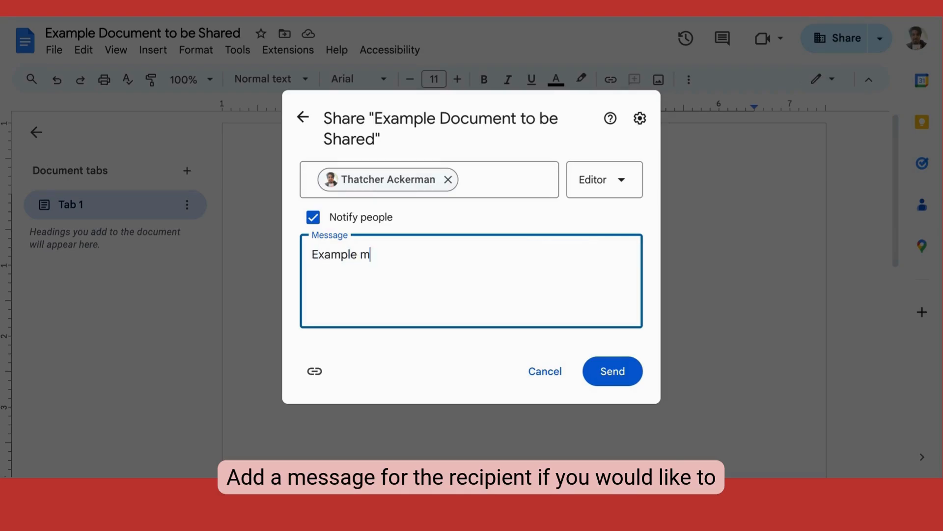
text(essage t)
key(BackSpace)
key(BackSpace)
click(620, 176)
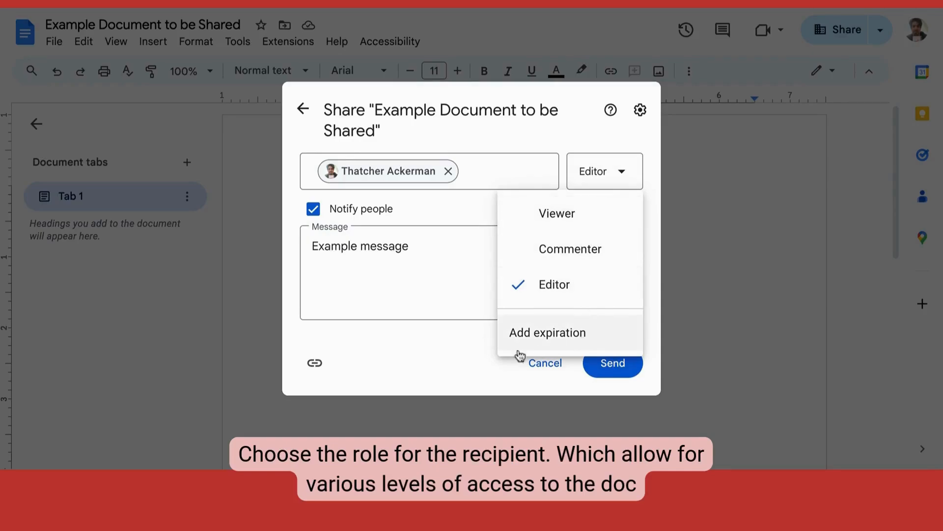
click(474, 361)
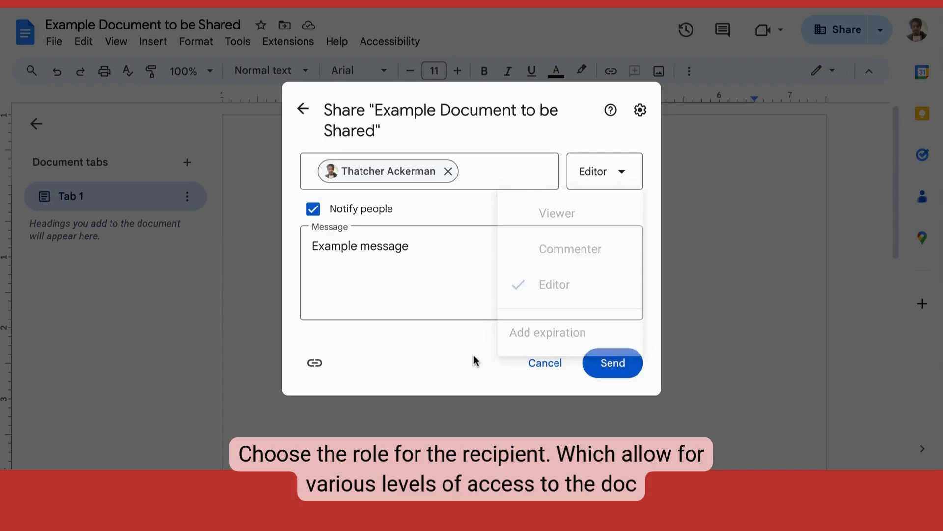
click(619, 373)
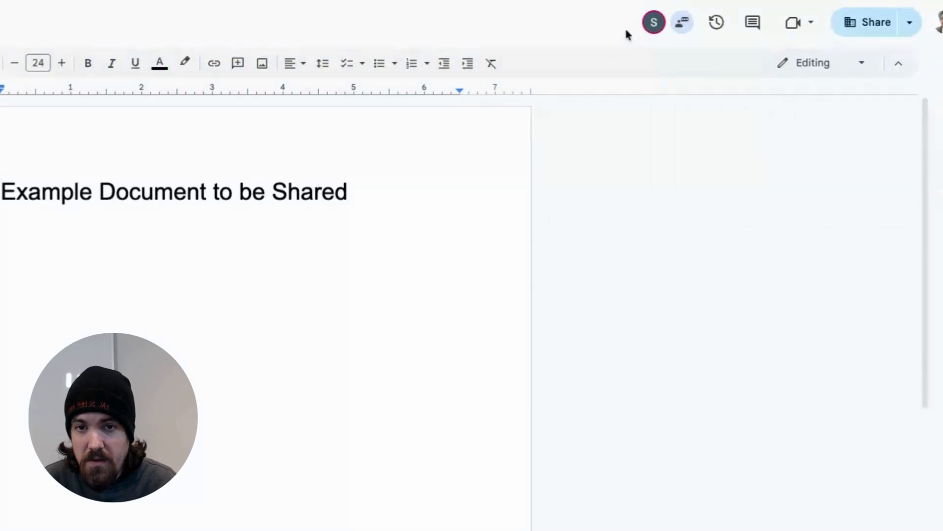
- Examine who has access to Example Document to be Shared and with which role, and return to the document text
mouse_move(646, 32)
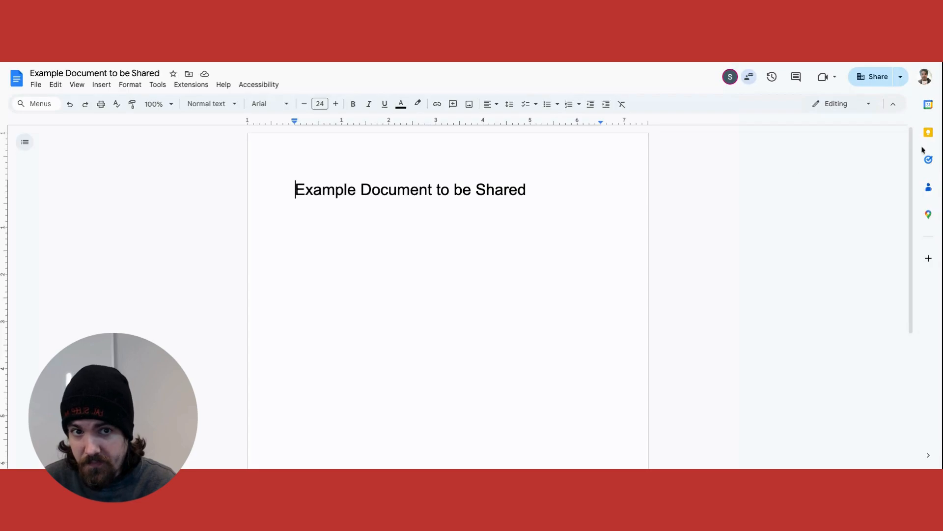
click(867, 81)
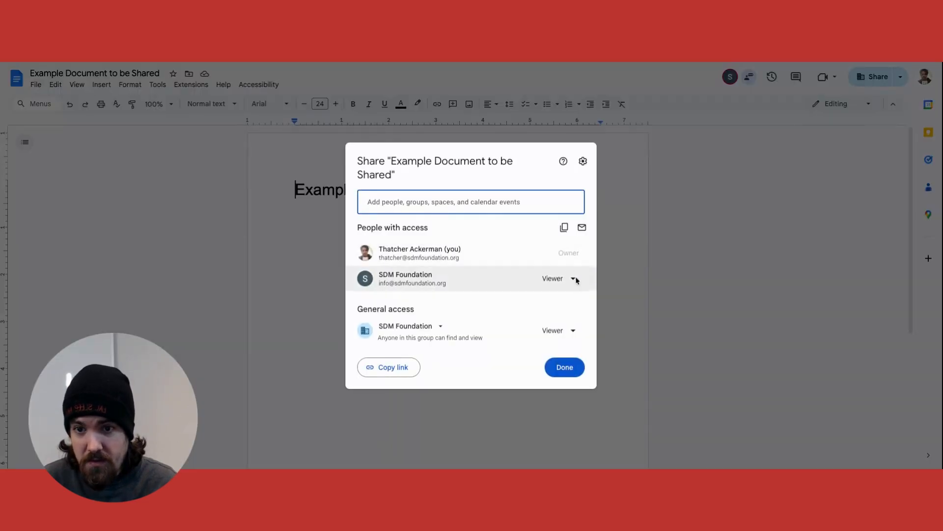
click(709, 235)
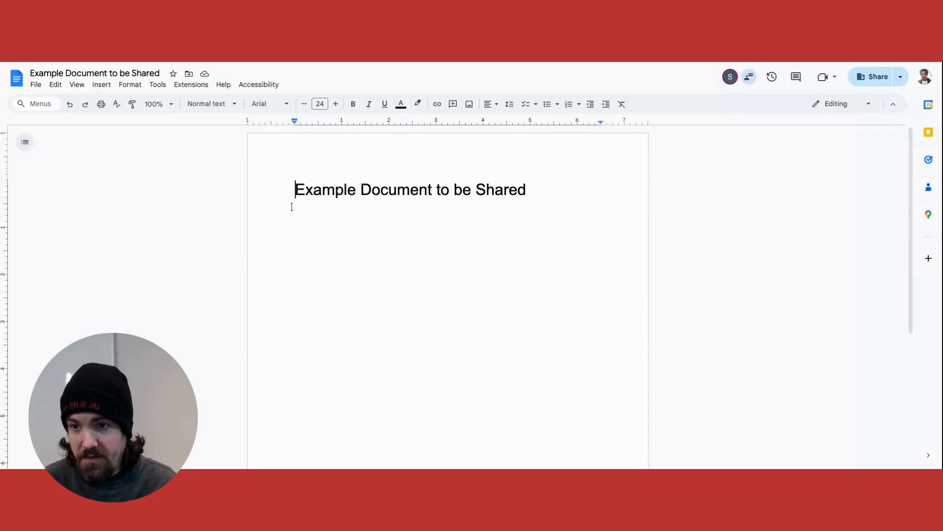
click(294, 197)
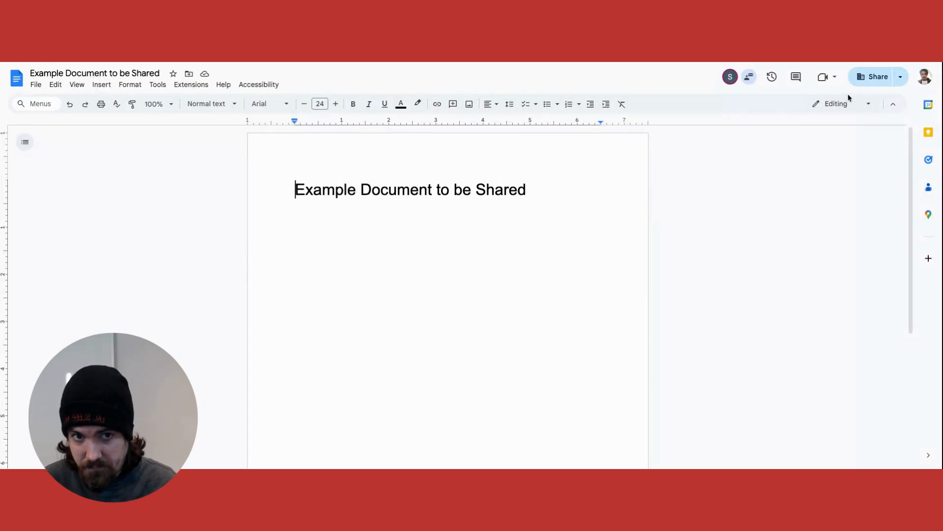
- Change the SDM Foundation account's role on the shared document to Commenter, save it and close the sharing settings
click(887, 85)
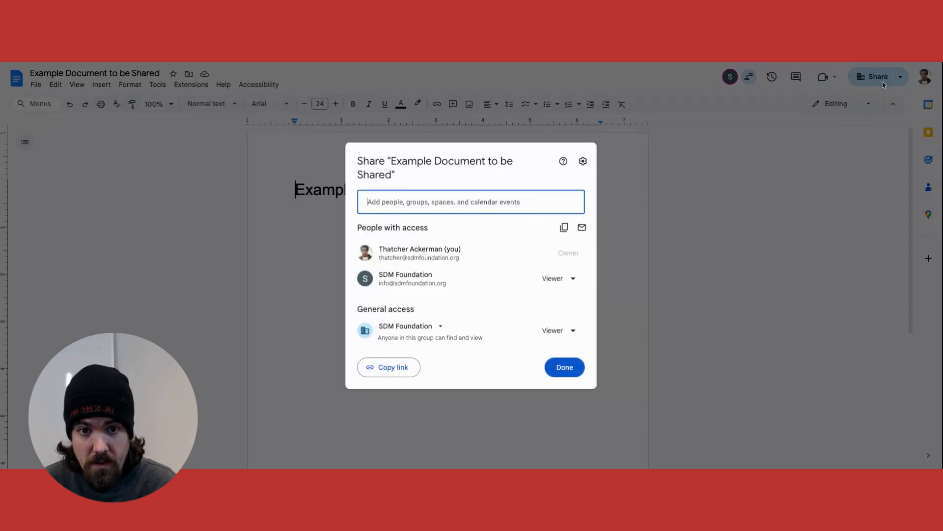
click(569, 283)
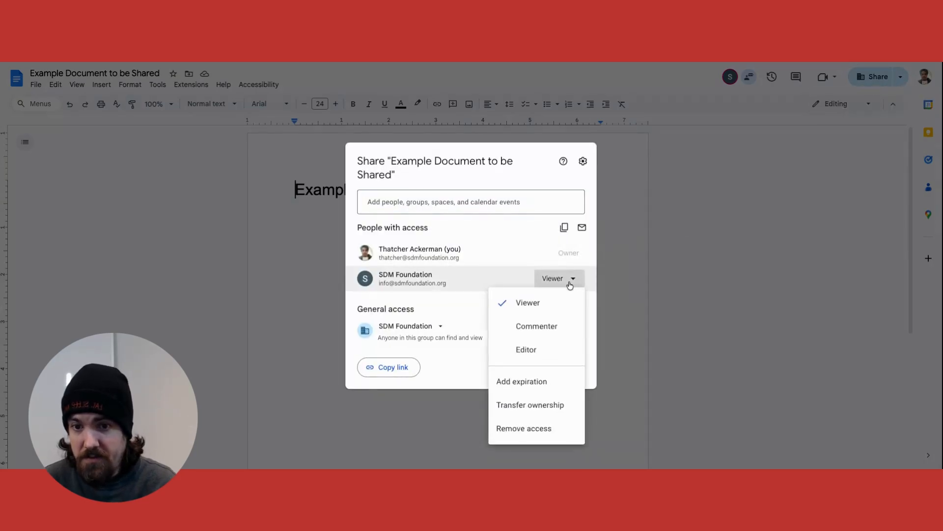
click(538, 333)
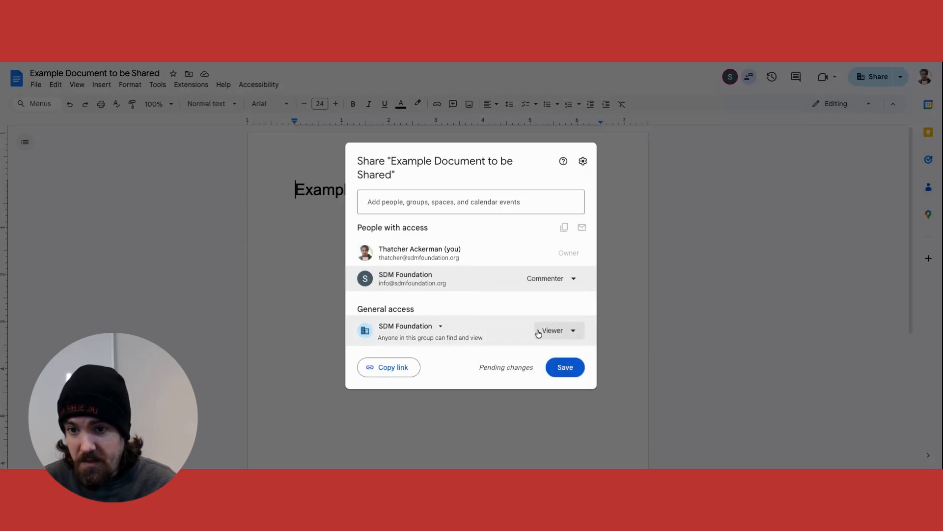
click(570, 376)
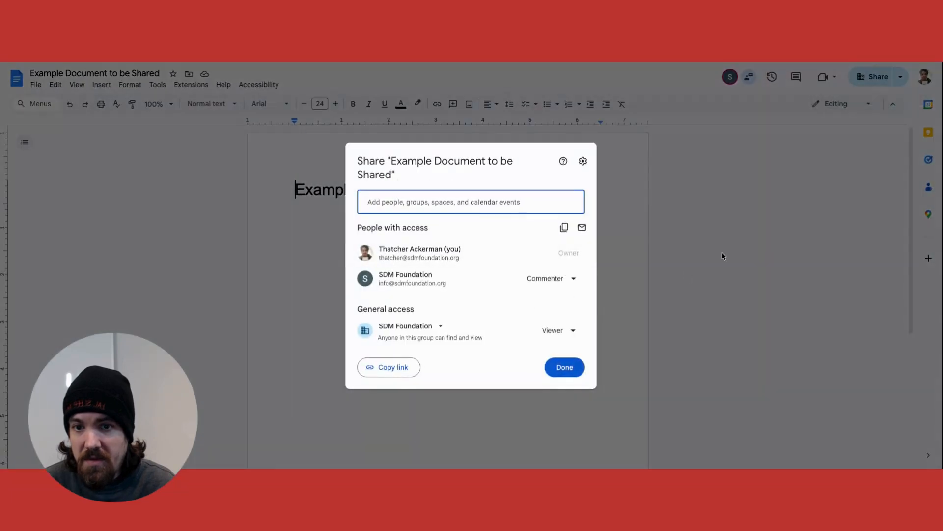
click(721, 253)
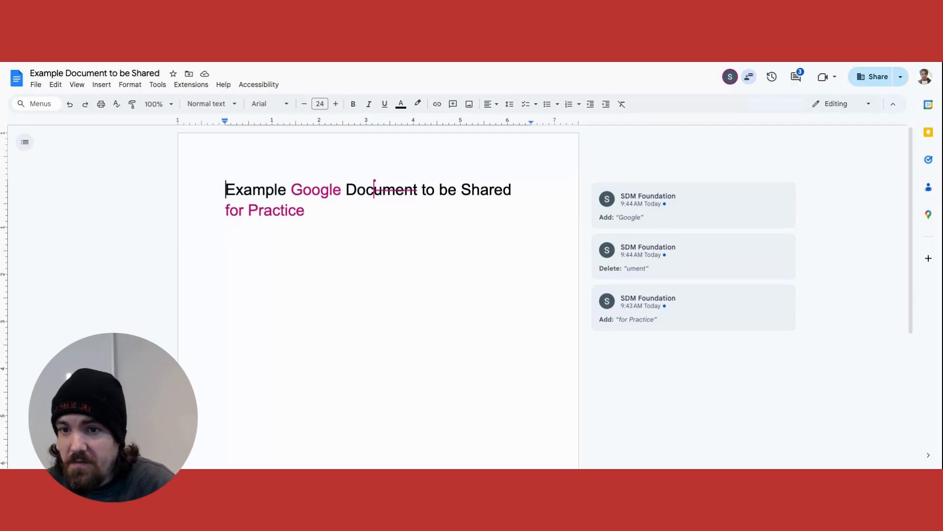
- Accept the three suggested changes: adding "Google", deleting "ument" and adding "for Practice"
mouse_move(640, 219)
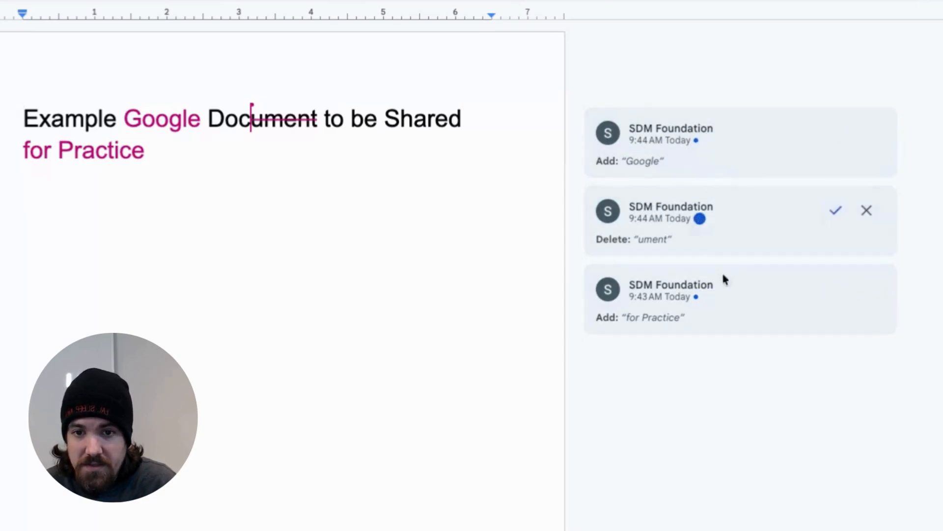
mouse_move(702, 132)
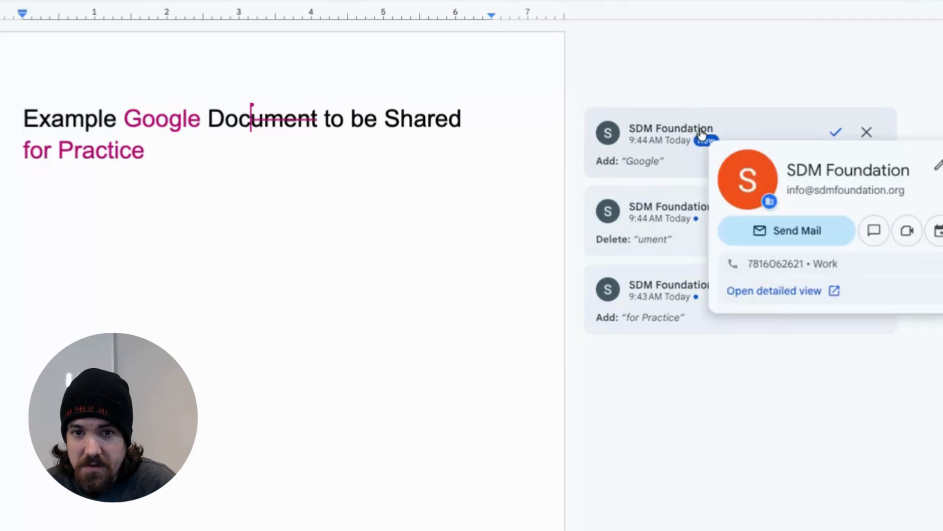
click(836, 133)
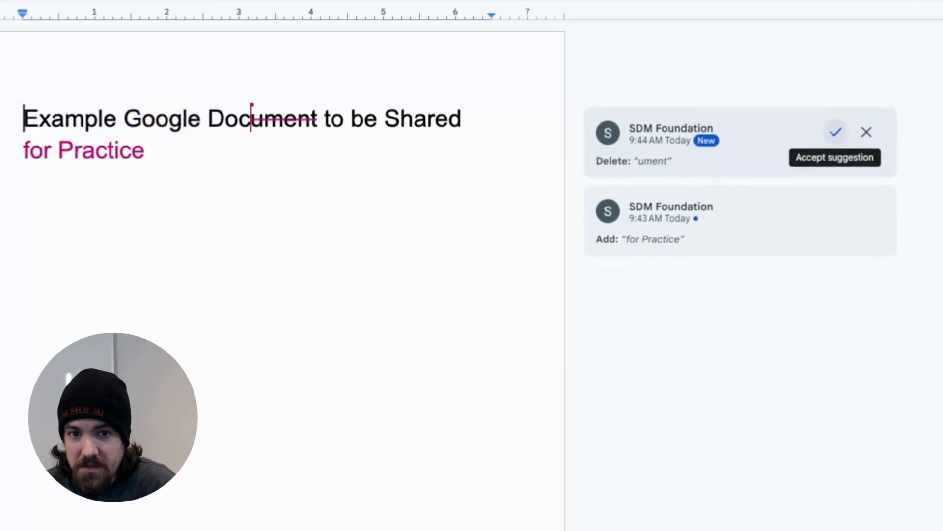
click(836, 133)
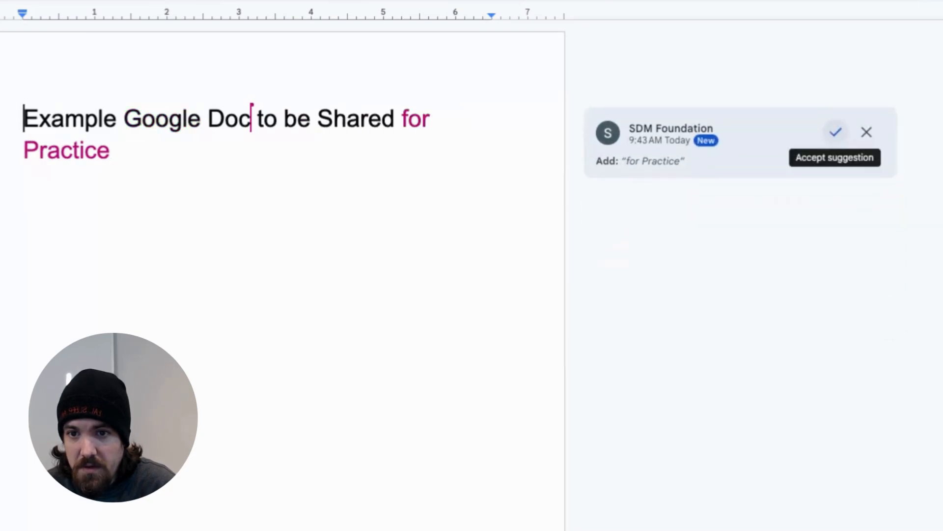
click(836, 132)
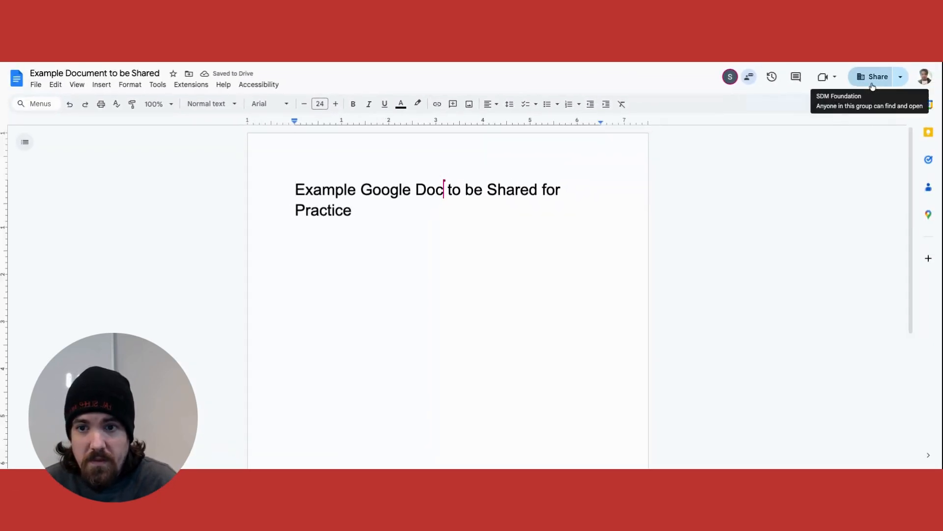
- Change the SDM Foundation account's role on the shared document to Editor and save the access change
click(873, 84)
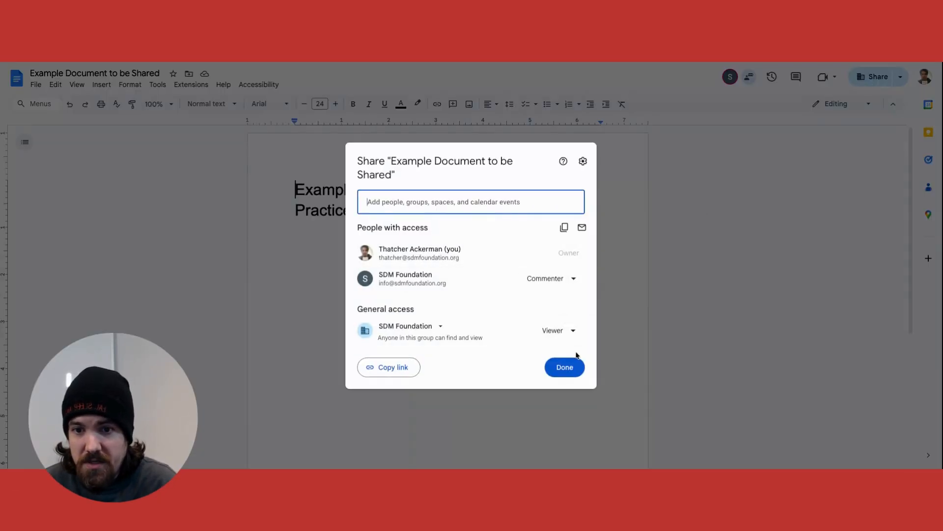
click(579, 278)
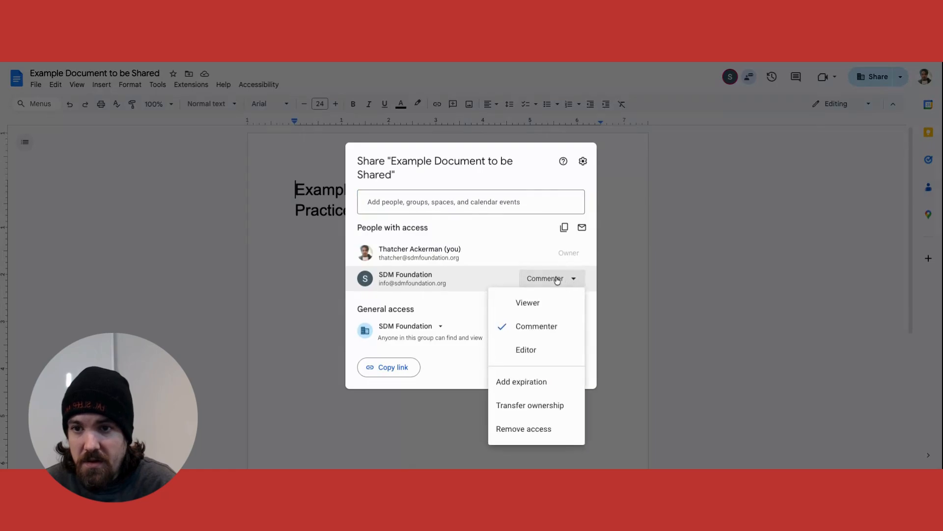
click(550, 351)
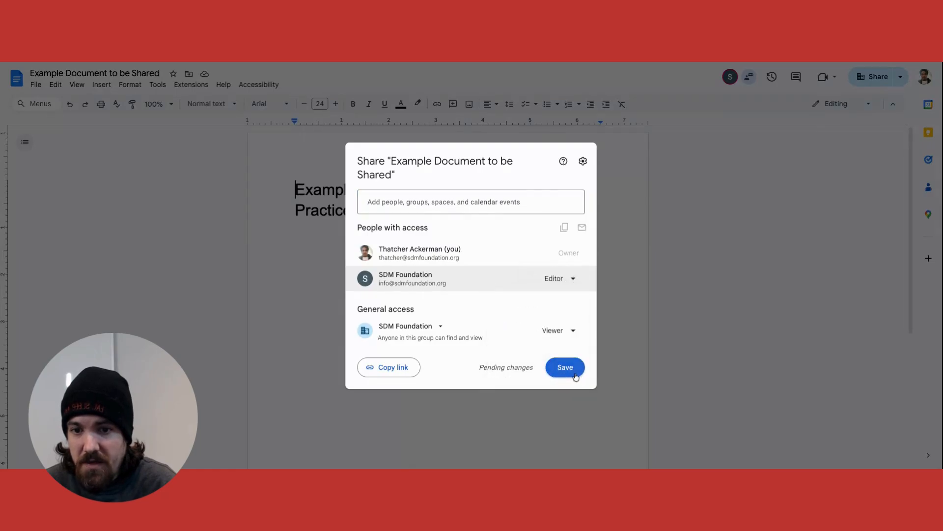
click(575, 375)
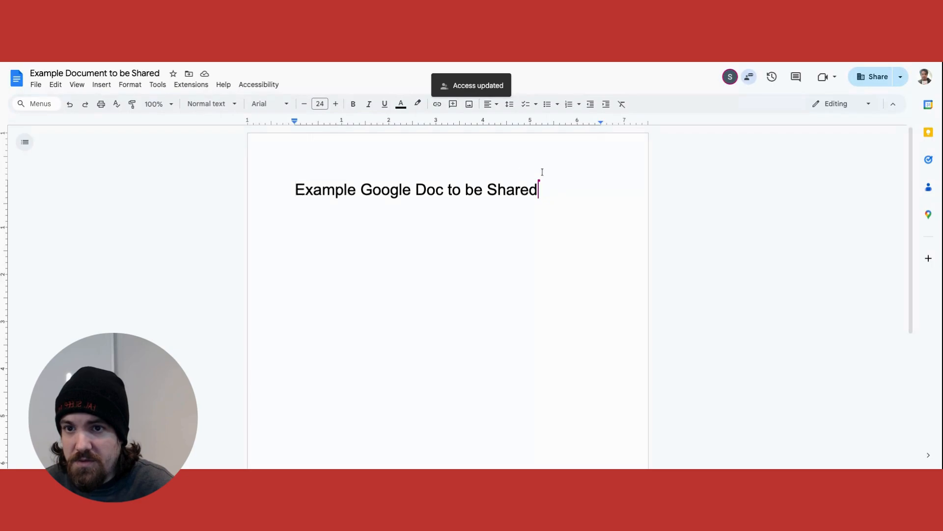
- In the recipient's copy of the document, examine the working modes offered to an editor without switching from Editing
mouse_move(542, 184)
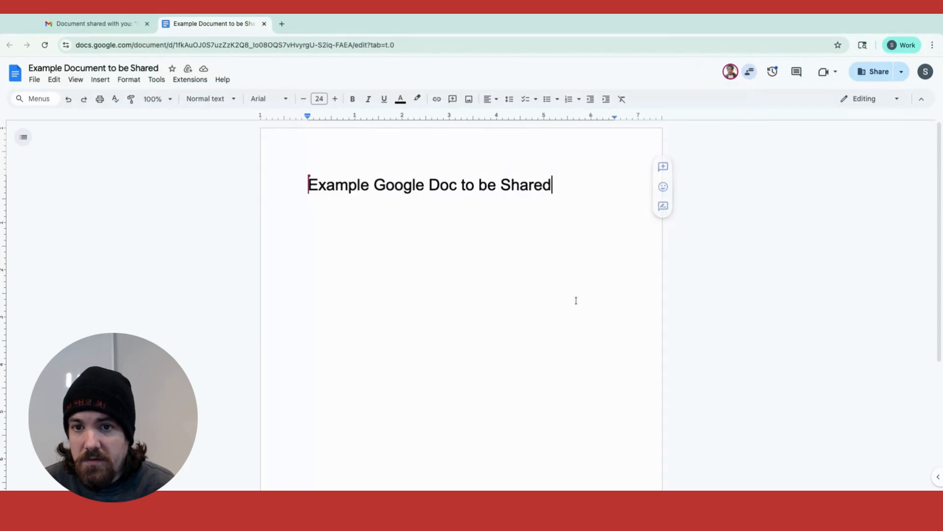
click(567, 187)
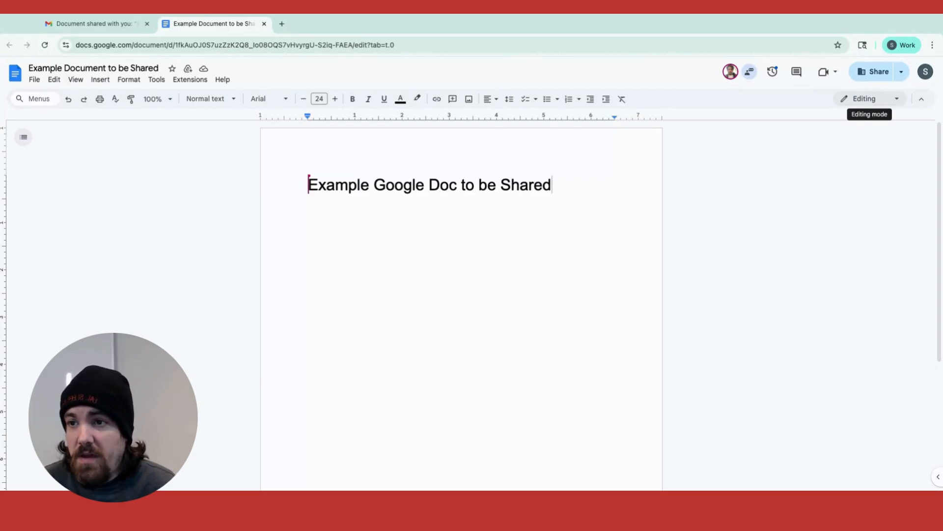
click(869, 98)
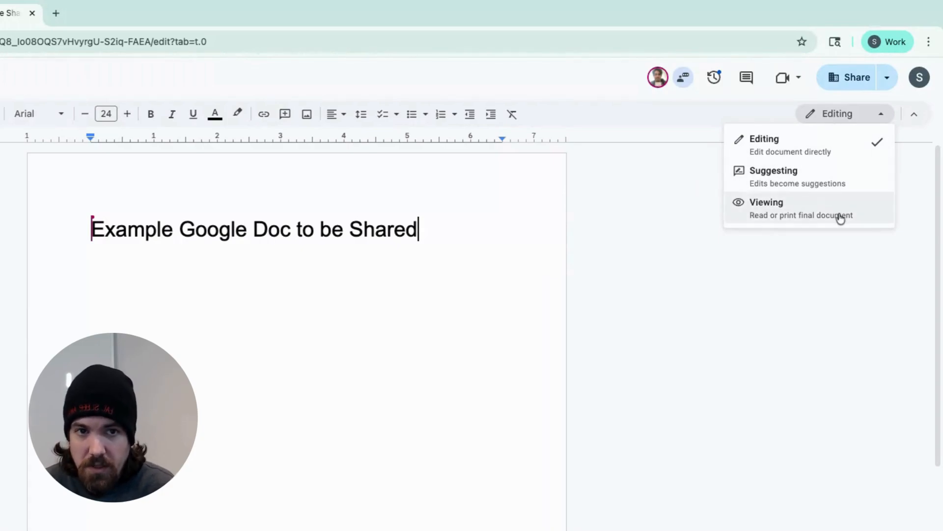
click(649, 232)
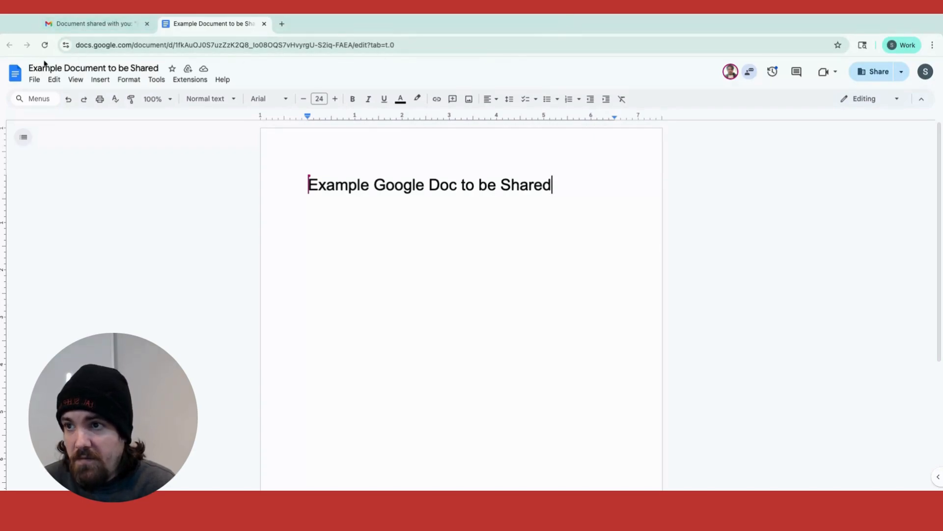
- Reload the shared document in the recipient's browser and examine which working modes are offered to a commenter
click(44, 45)
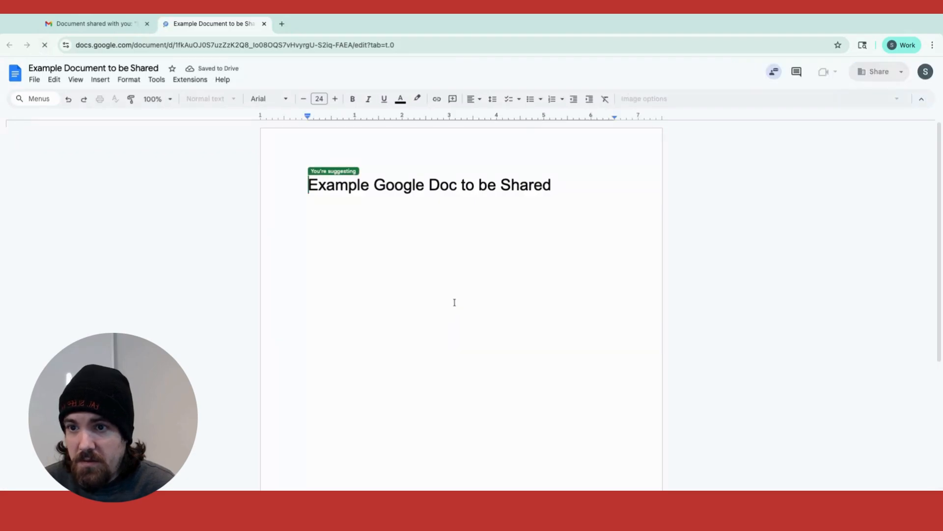
click(500, 187)
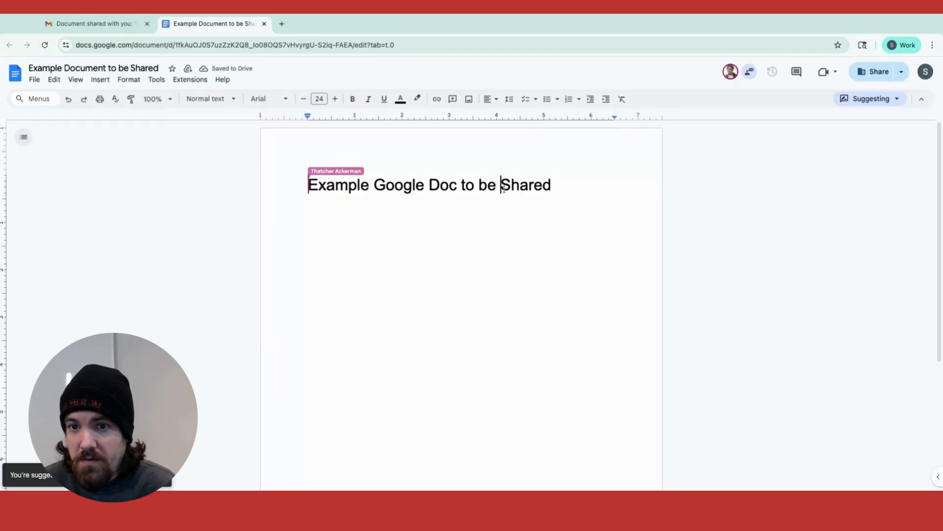
click(565, 191)
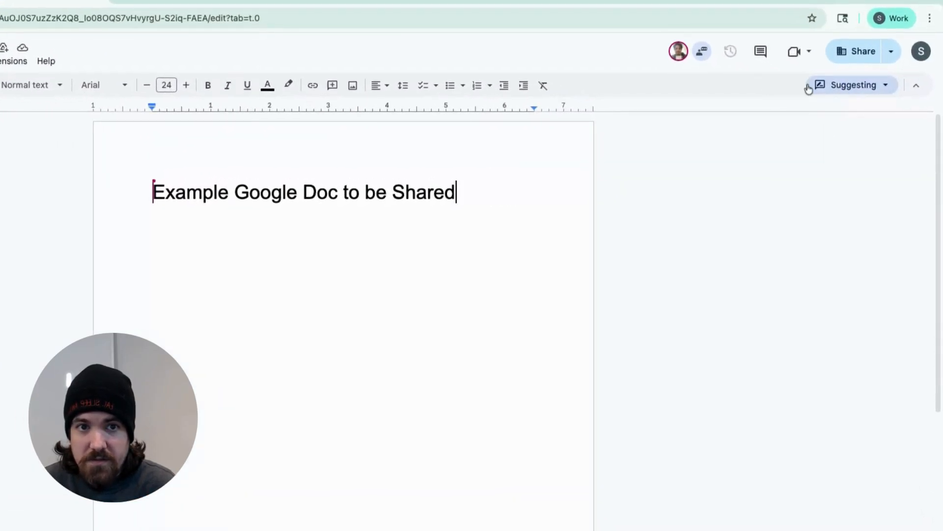
click(849, 86)
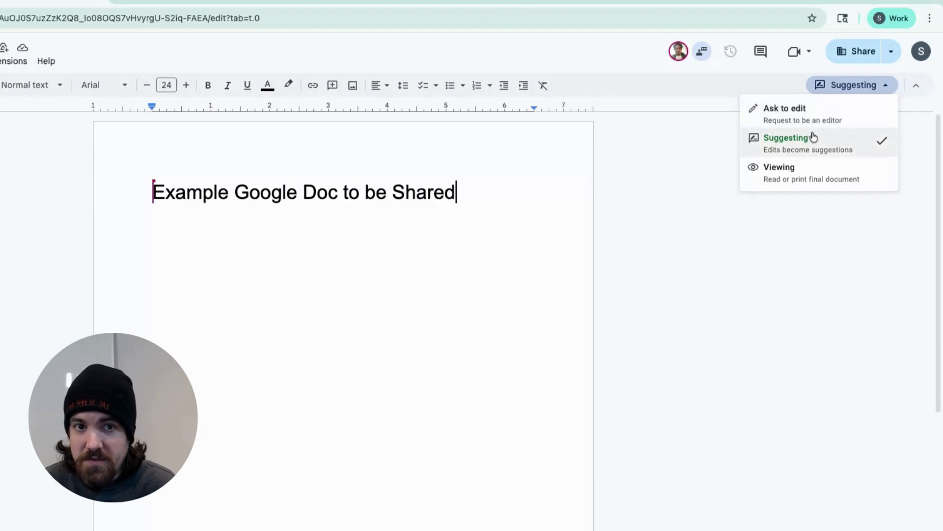
click(508, 198)
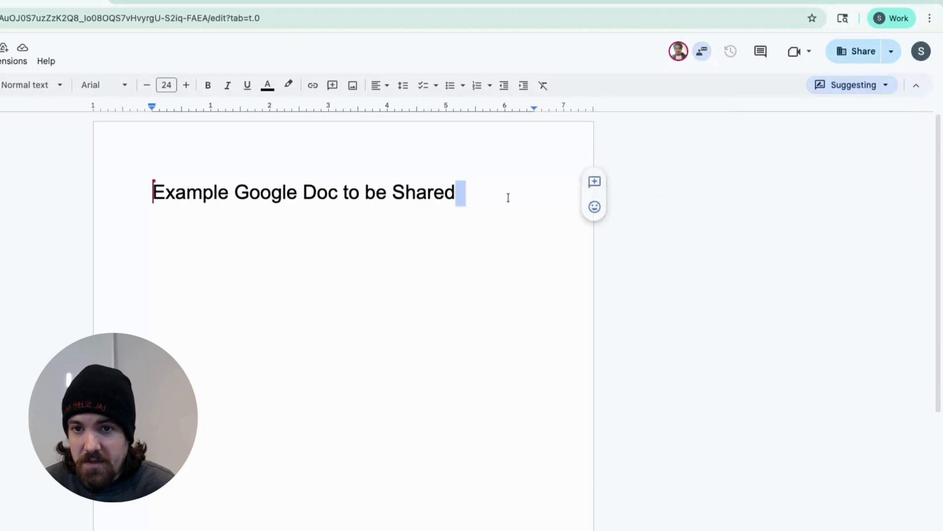
- Suggest adding "for Practice" after "Shared" at the end of the text line
click(490, 198)
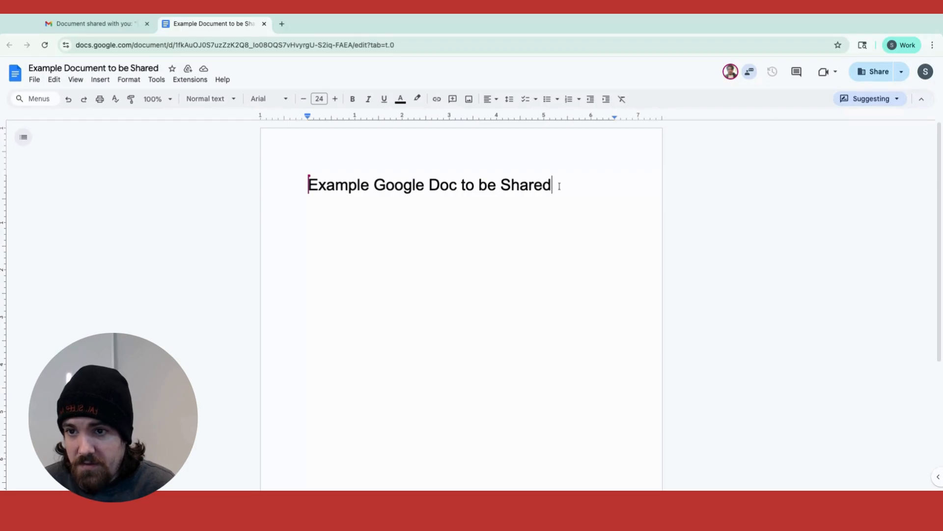
key(shift+Left)
key(shift+Left)
key(shift+Left)
key(shift+Left)
key(shift+Left)
key(shift+Left)
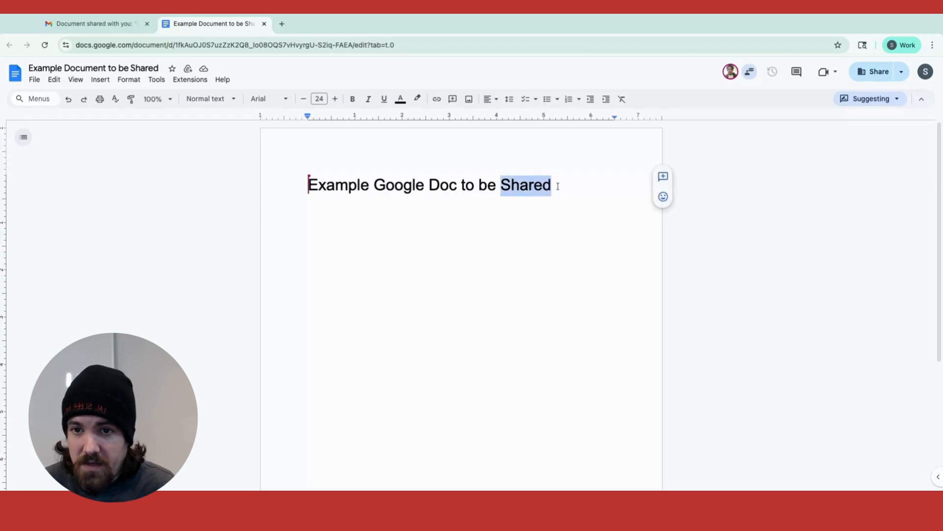
click(567, 191)
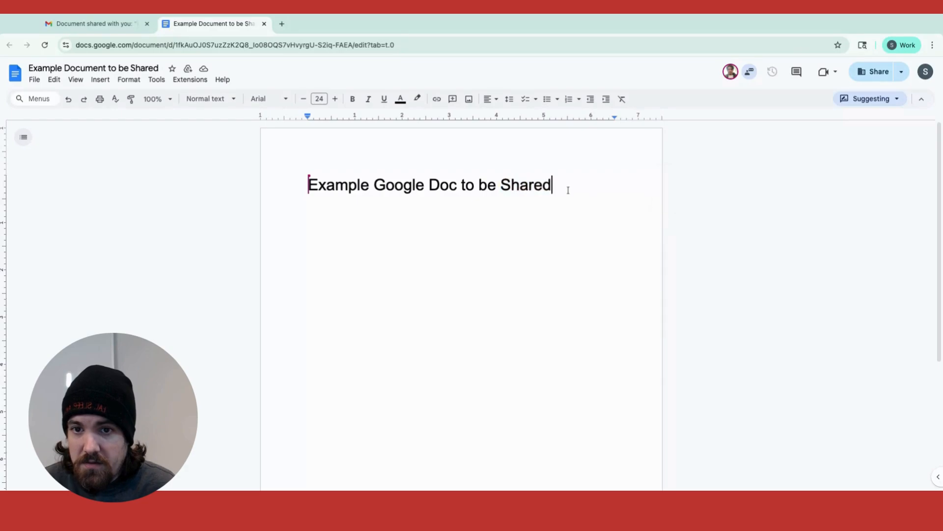
text(for )
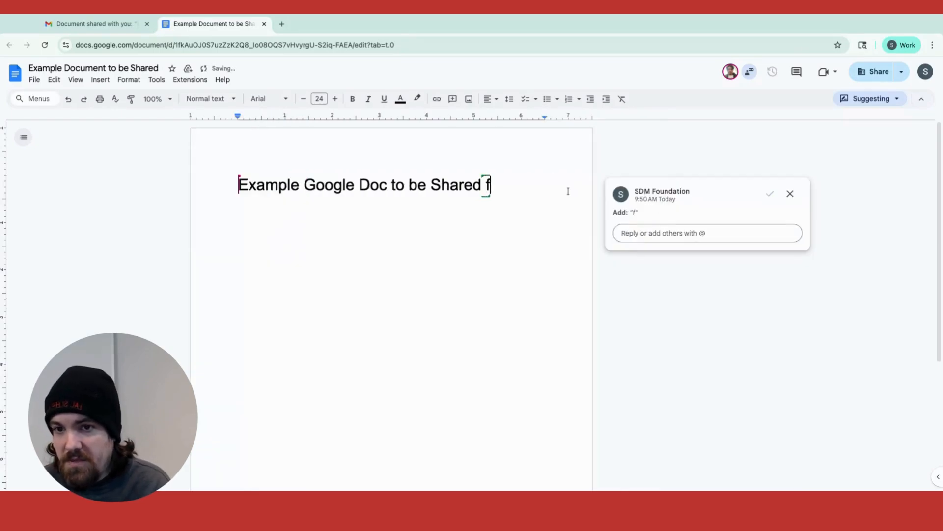
text(Practice)
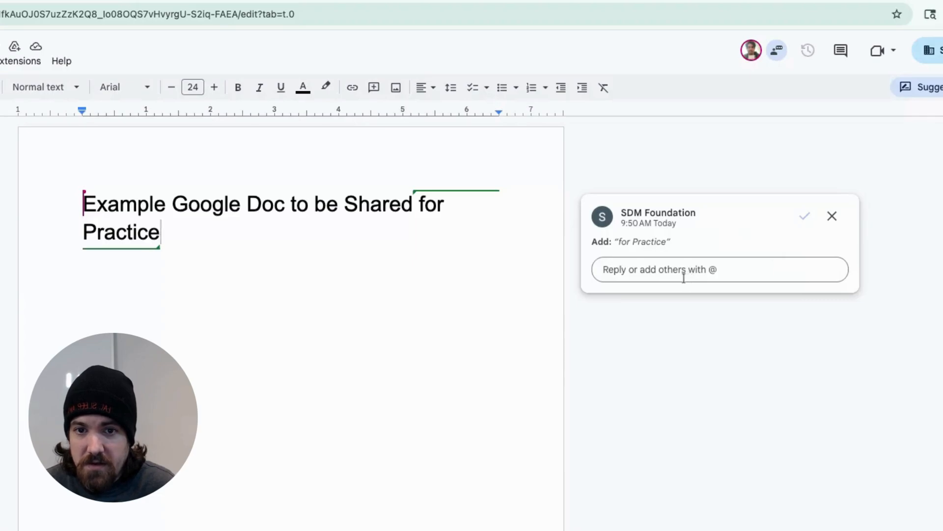
- Reply "check this out" to the "for Practice" suggestion, mentioning the document owner, and leave the suggestion thread
click(675, 274)
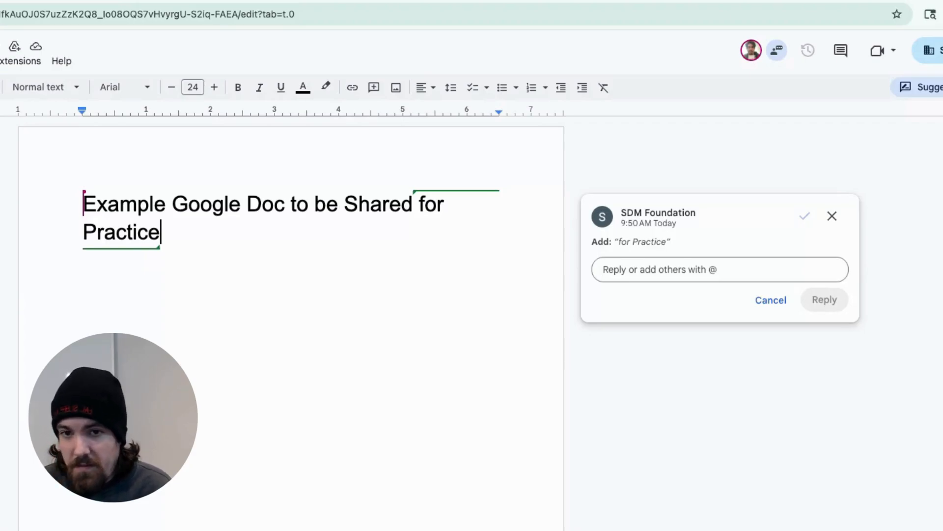
text(check t)
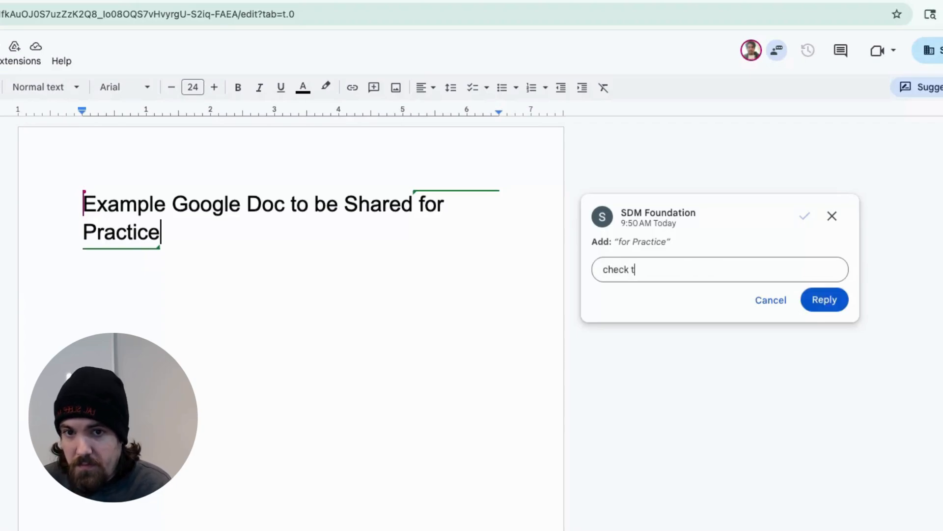
text(his out @that)
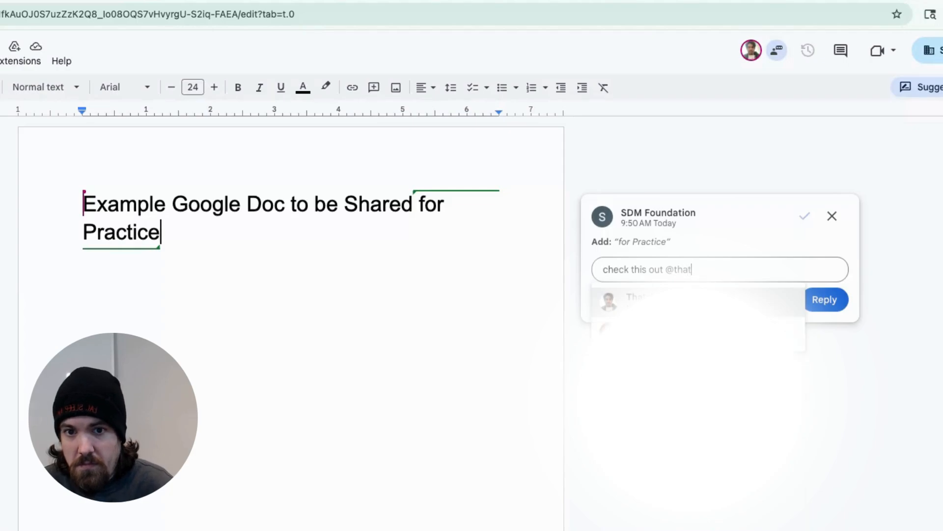
key(Return)
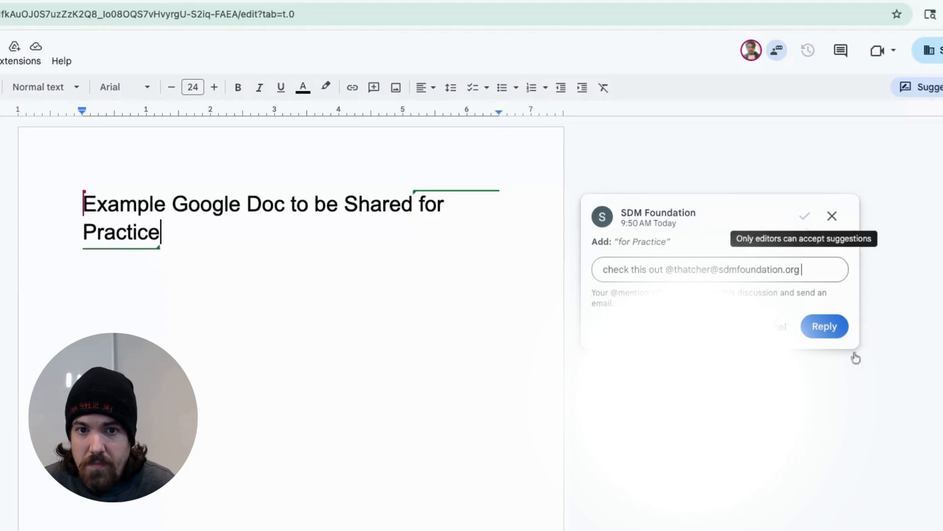
click(827, 331)
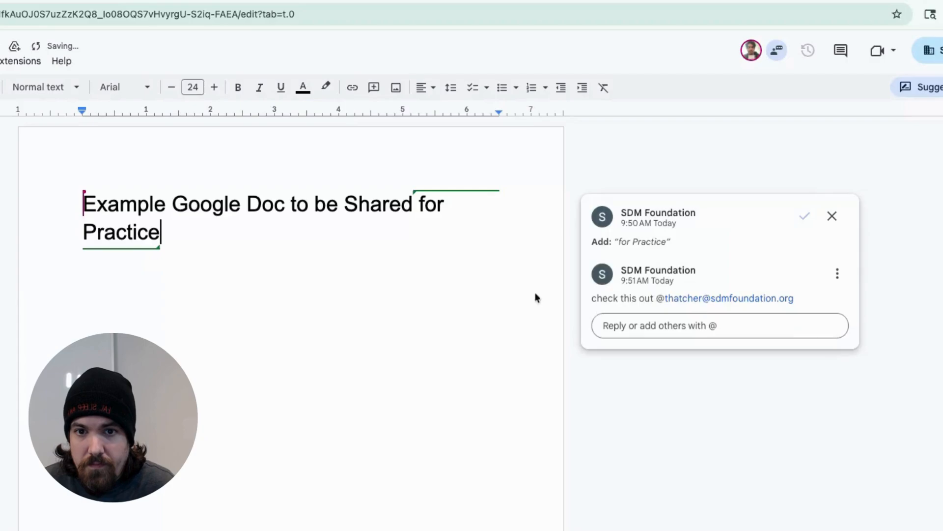
click(778, 483)
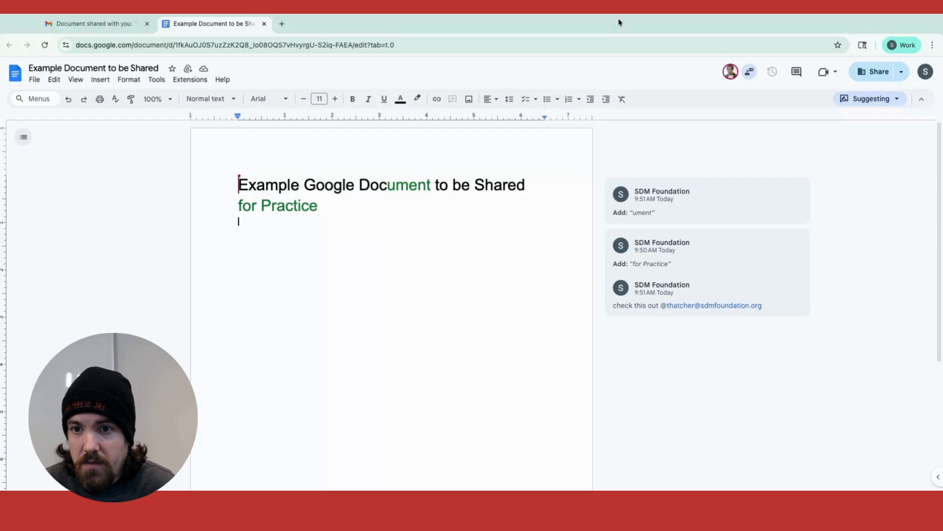
- Reload the shared document and examine how its text behaves for a viewer, selecting the word "Google" and the whole line
click(45, 45)
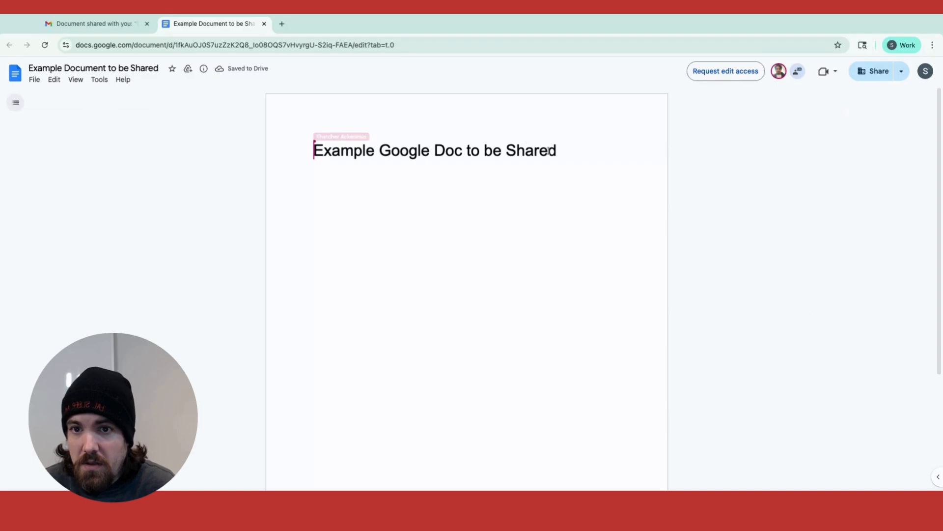
double_click(565, 148)
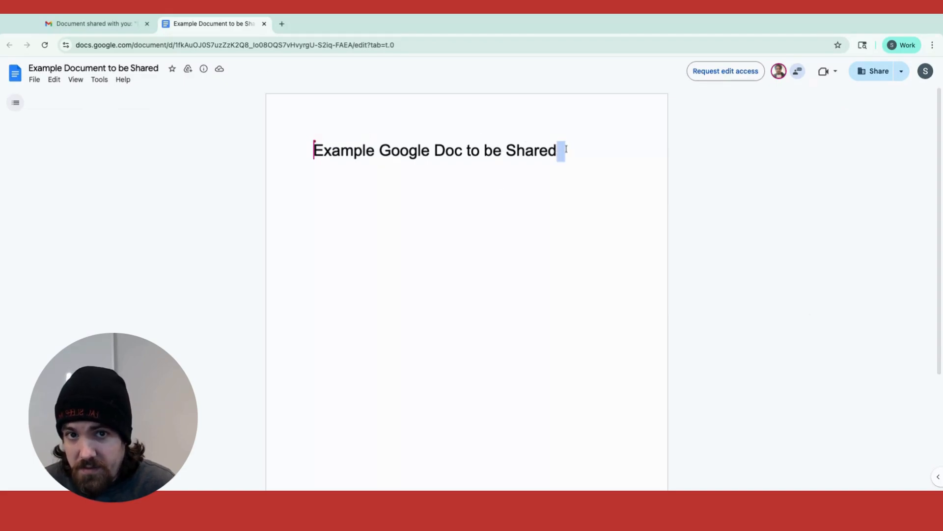
click(564, 150)
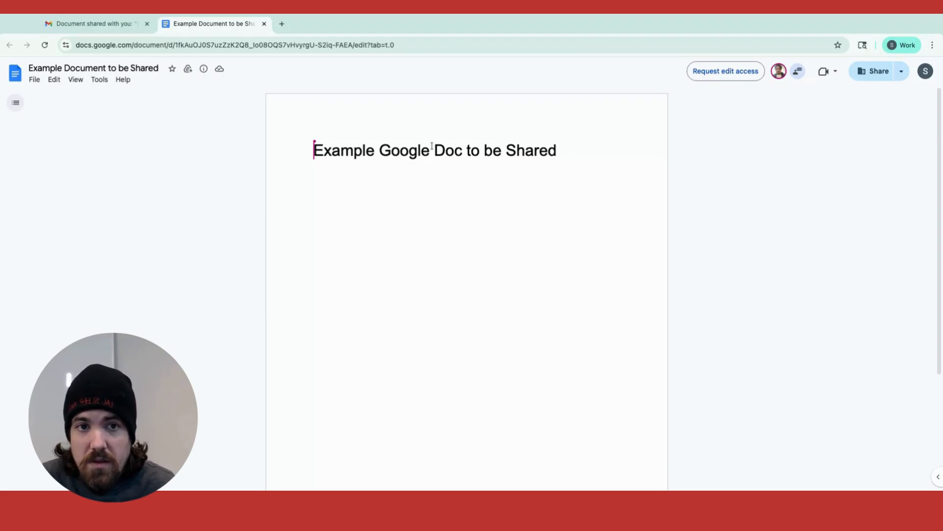
mouse_move(318, 150)
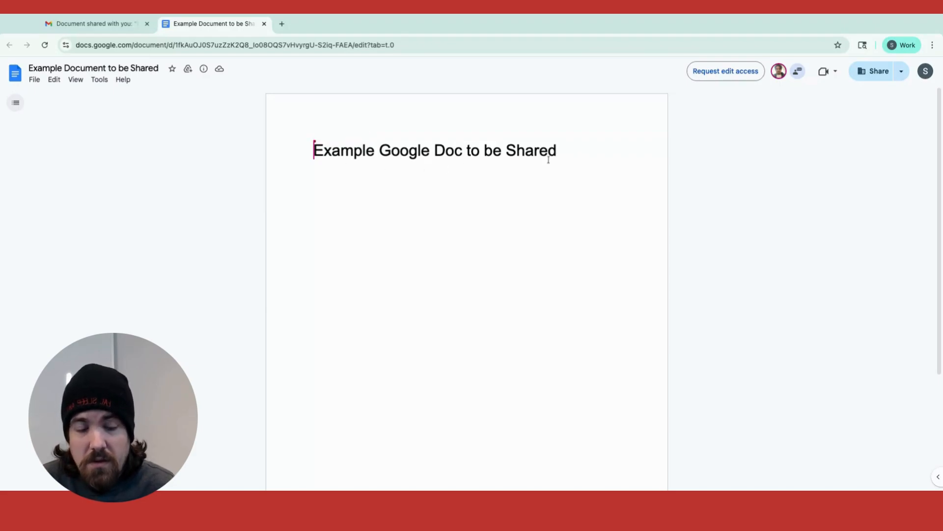
triple_click(403, 151)
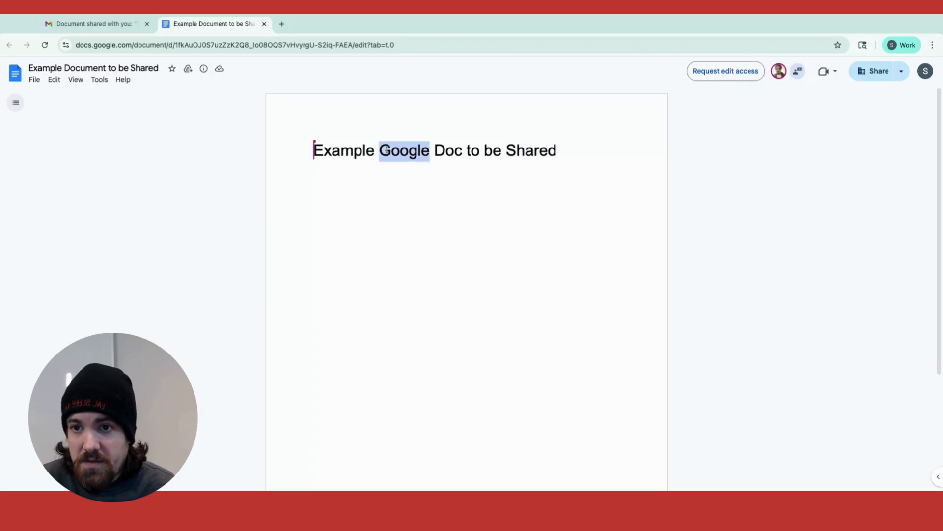
click(565, 152)
triple_click(535, 151)
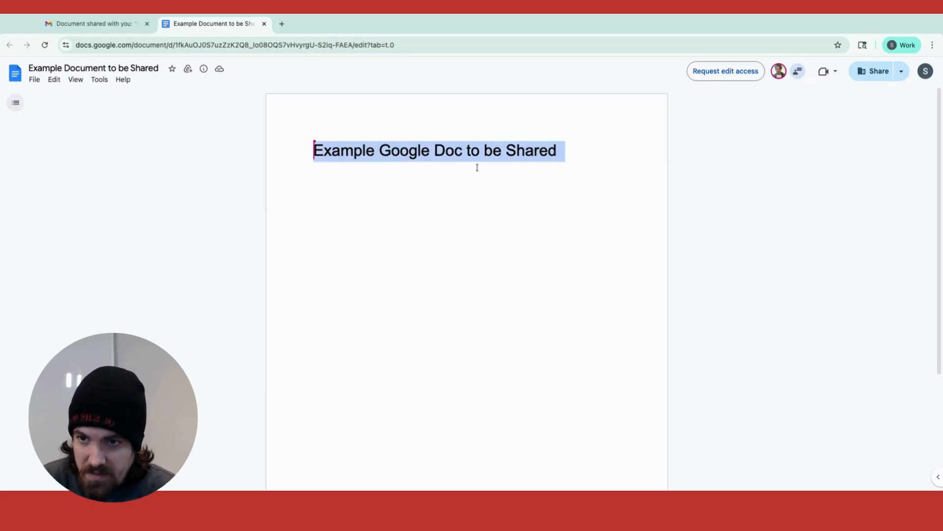
- Examine as a viewer whether the text line can be edited at its end, after "Shared"
click(554, 162)
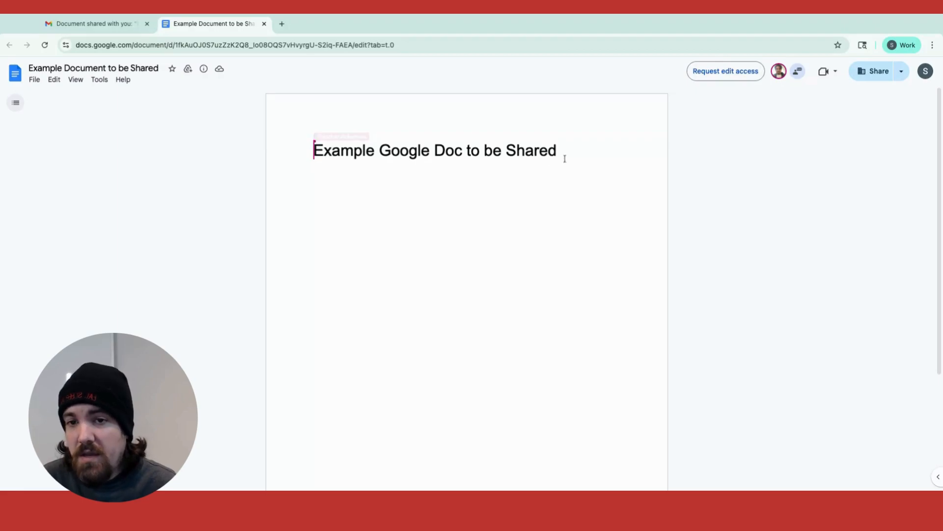
triple_click(565, 155)
click(597, 154)
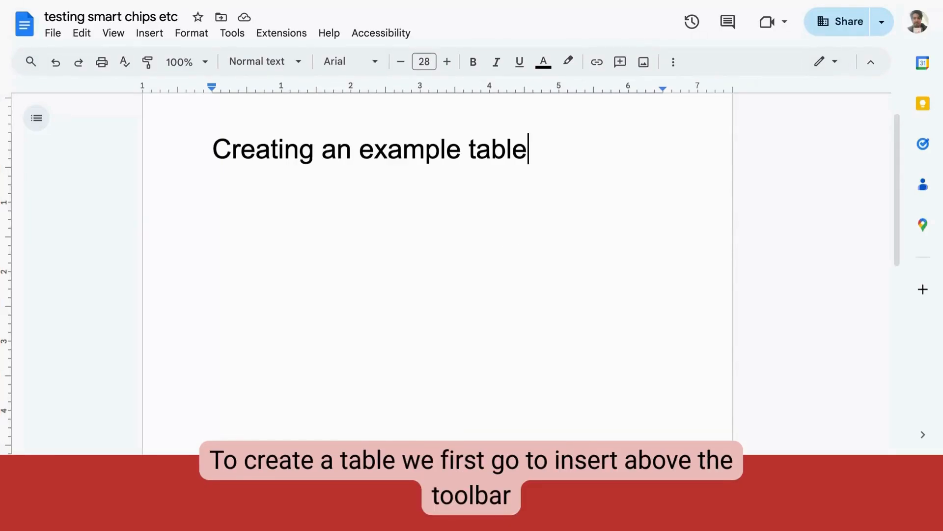
- Insert a table with 4 columns and 3 rows below the "Creating an example table" heading
click(149, 35)
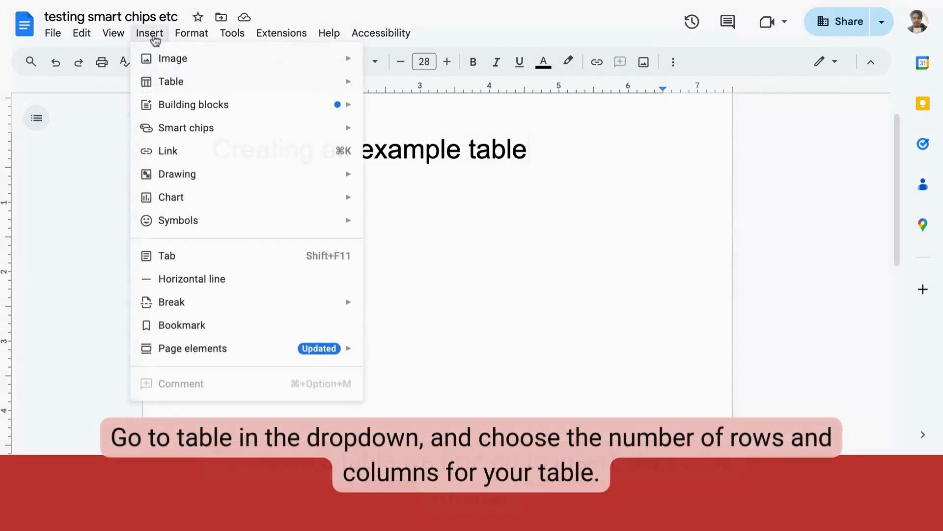
mouse_move(187, 84)
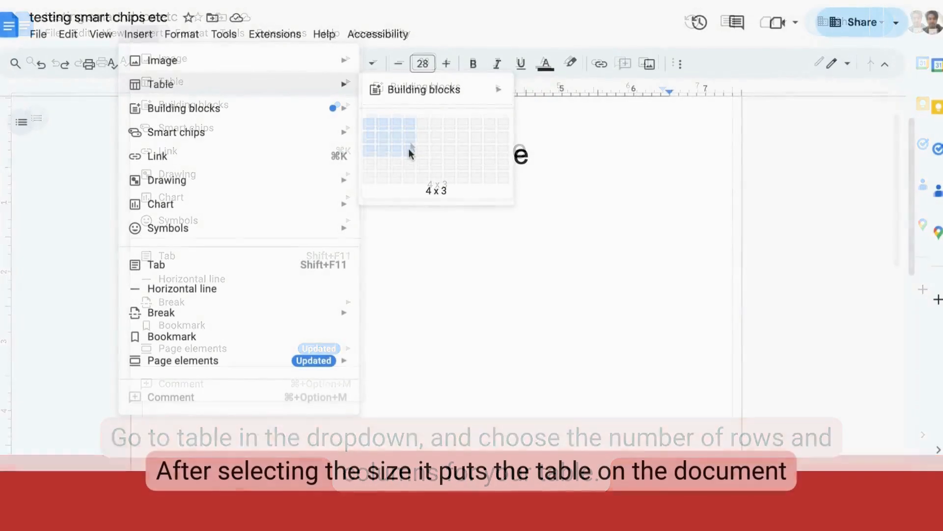
click(409, 149)
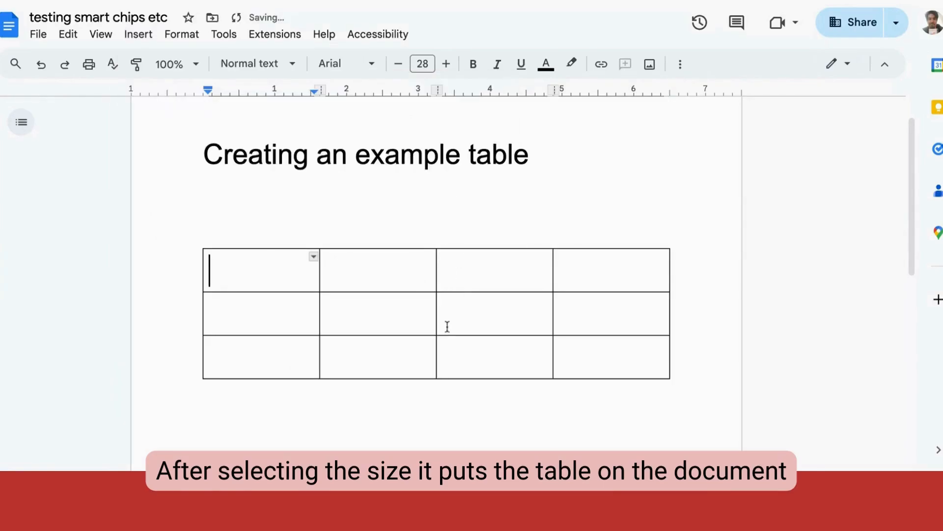
- Fill the first column of the table with 1, 2 and 3, one number per row
text(1)
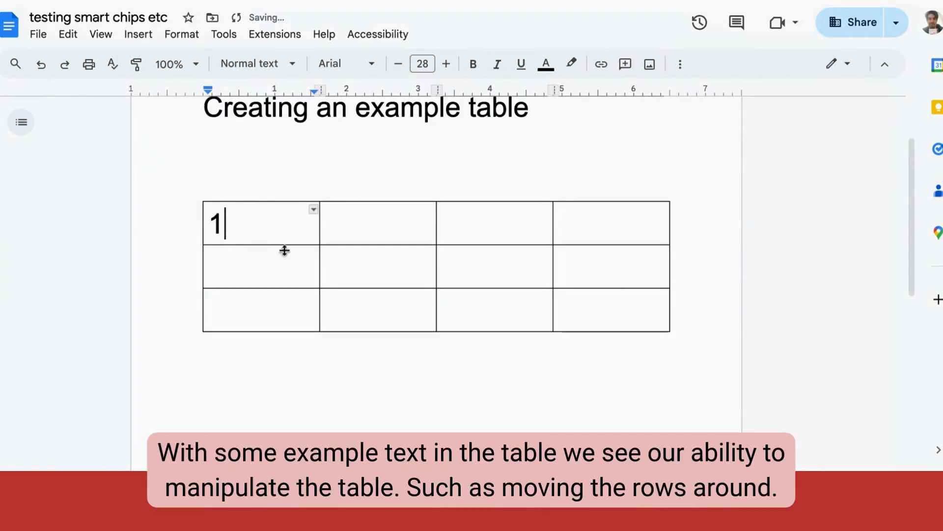
click(283, 271)
text(2)
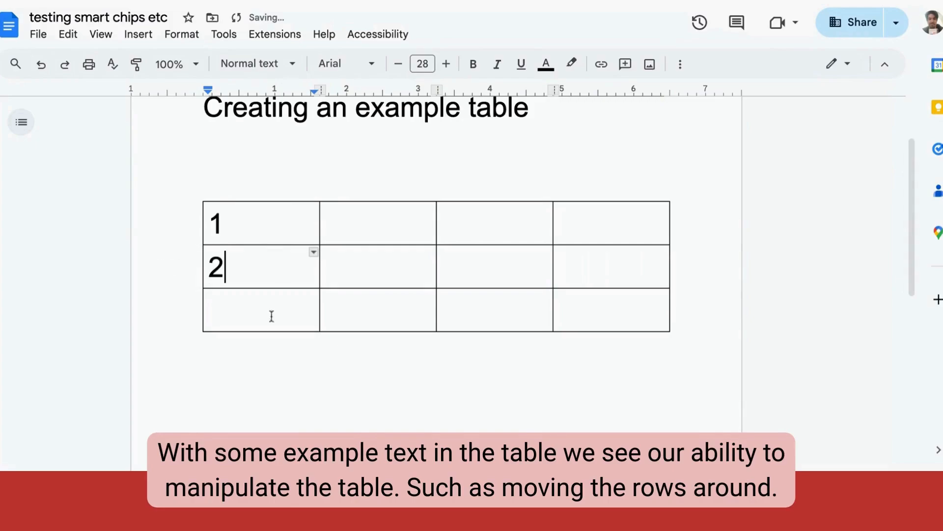
click(270, 312)
text(3)
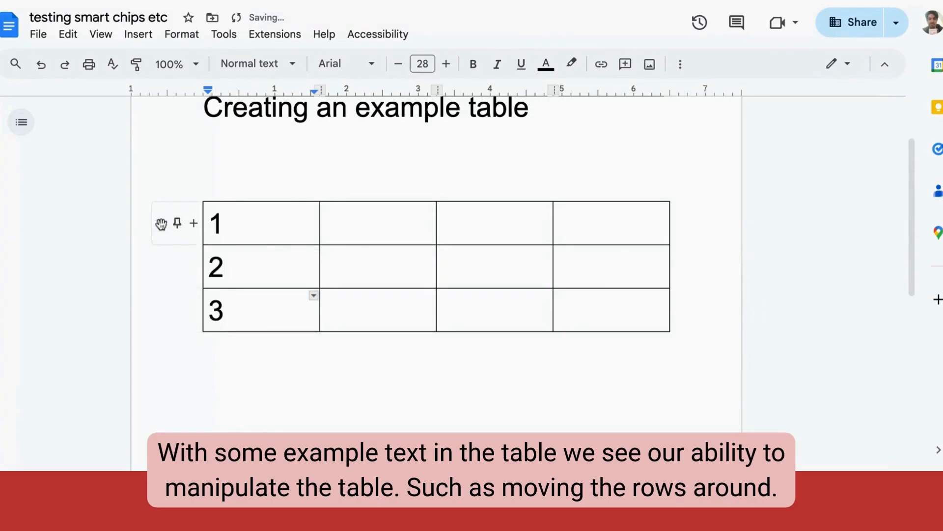
- Reorder the table rows to read 3, 2, 1, and add an empty row below the 3 row
drag(160, 223, 155, 277)
drag(160, 315, 160, 217)
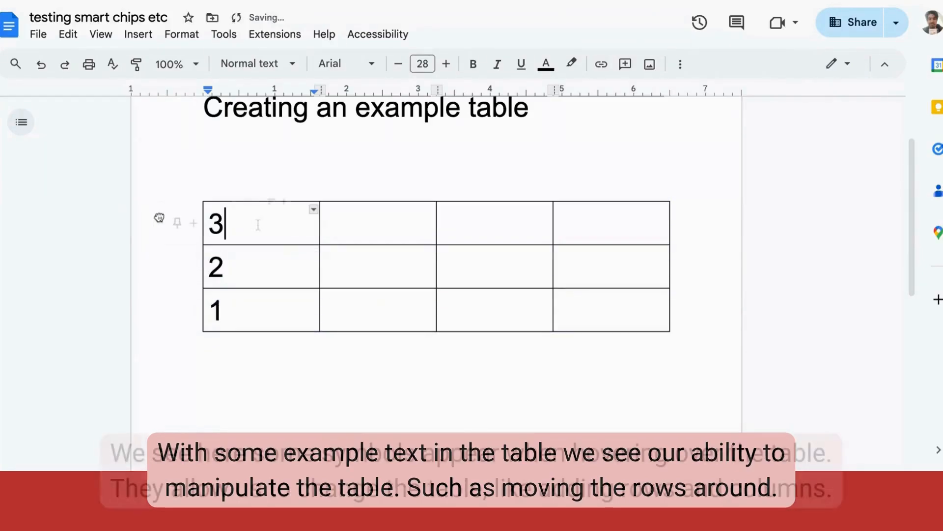
click(193, 224)
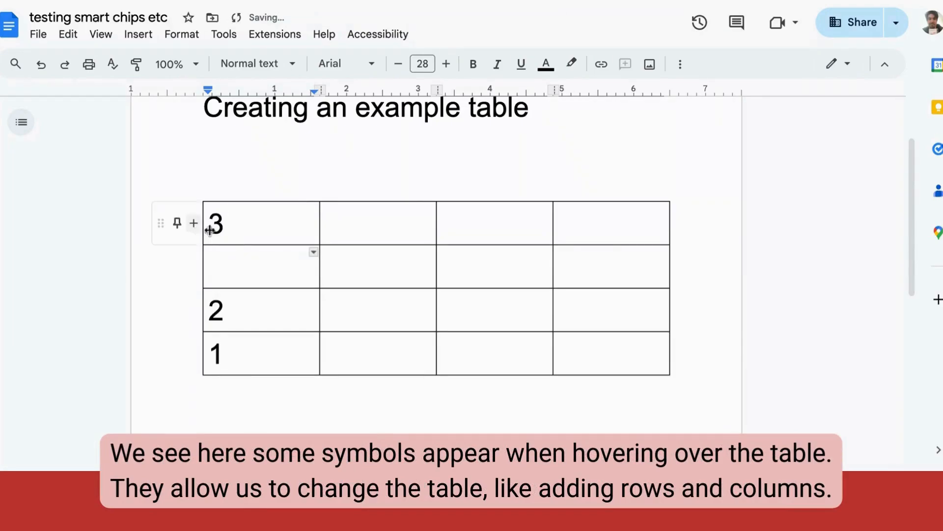
- Select all borders of the empty first cell in the top row and make them dotted
mouse_move(274, 235)
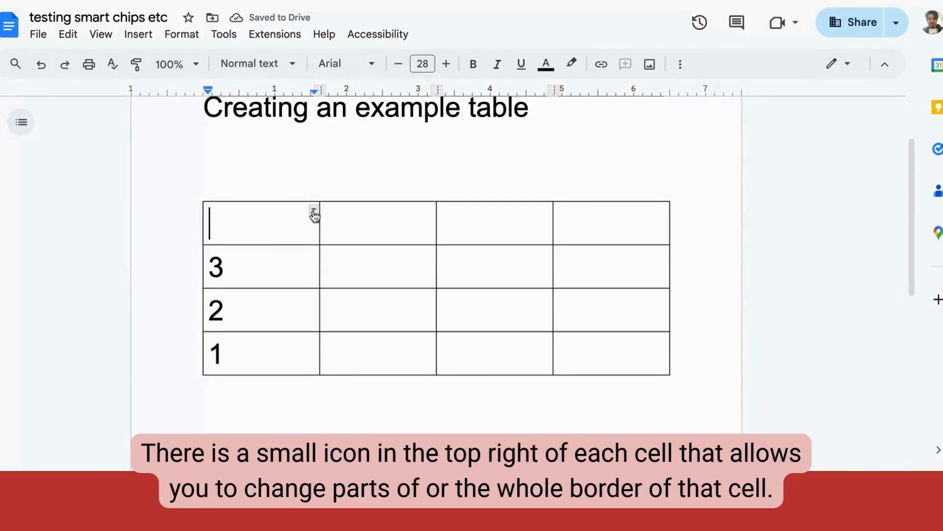
click(314, 212)
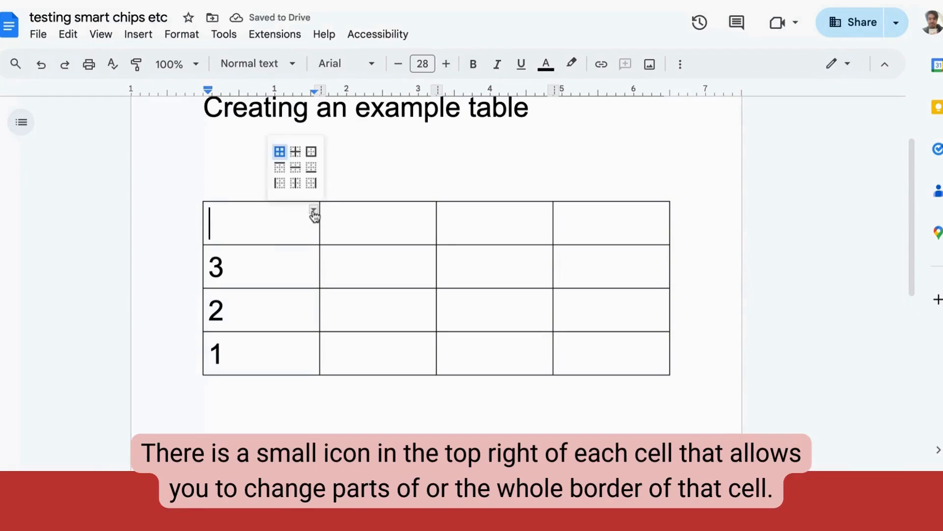
click(280, 153)
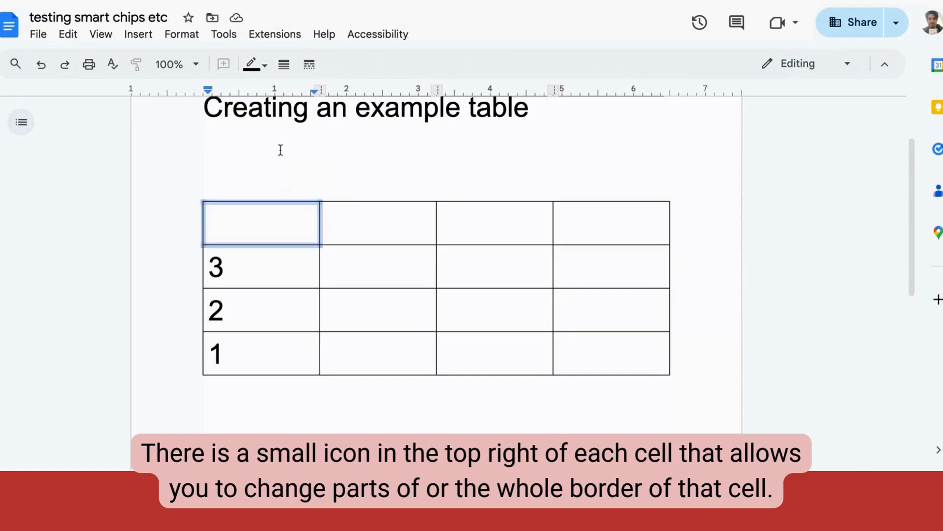
click(311, 71)
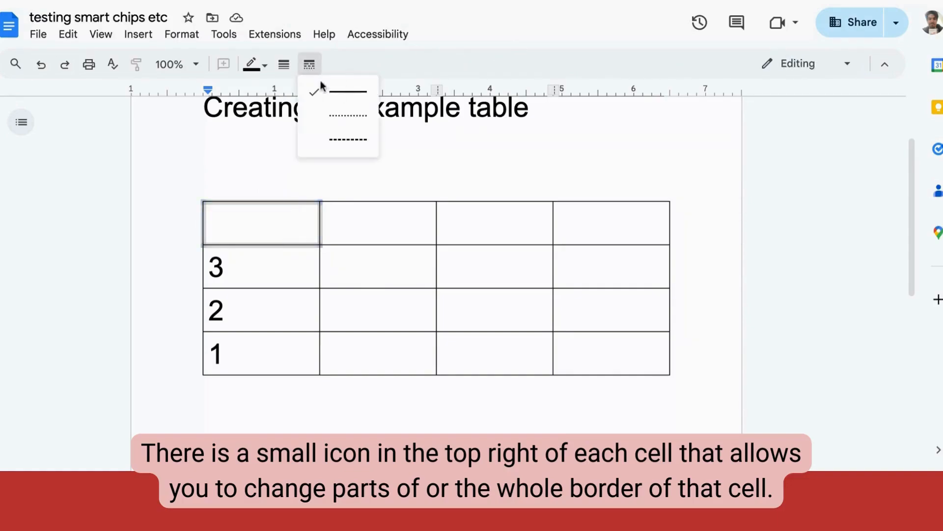
click(349, 124)
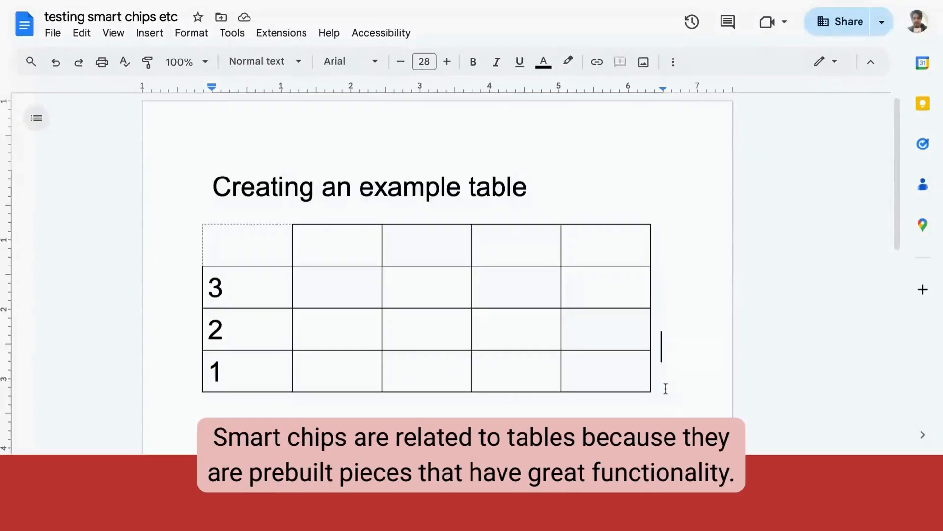
- Set the font size of the whole table to 18
drag(665, 387, 581, 354)
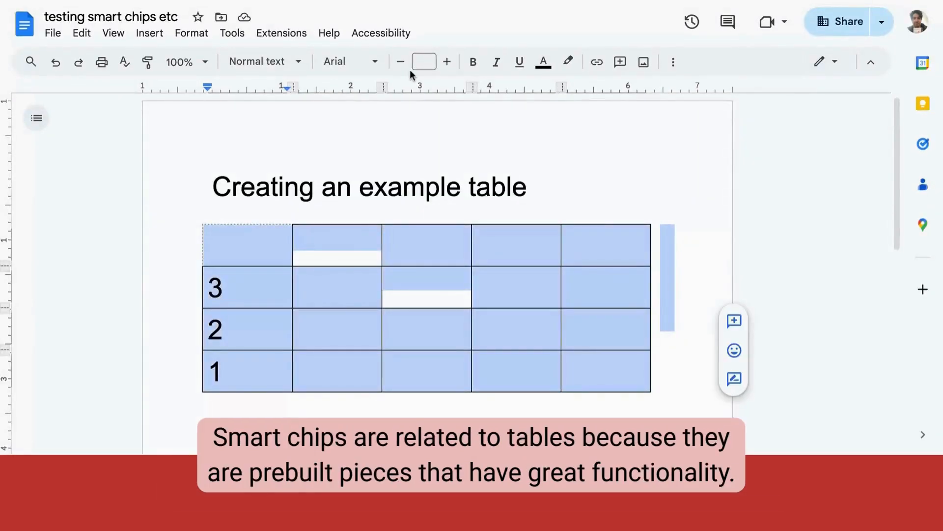
click(421, 62)
click(425, 226)
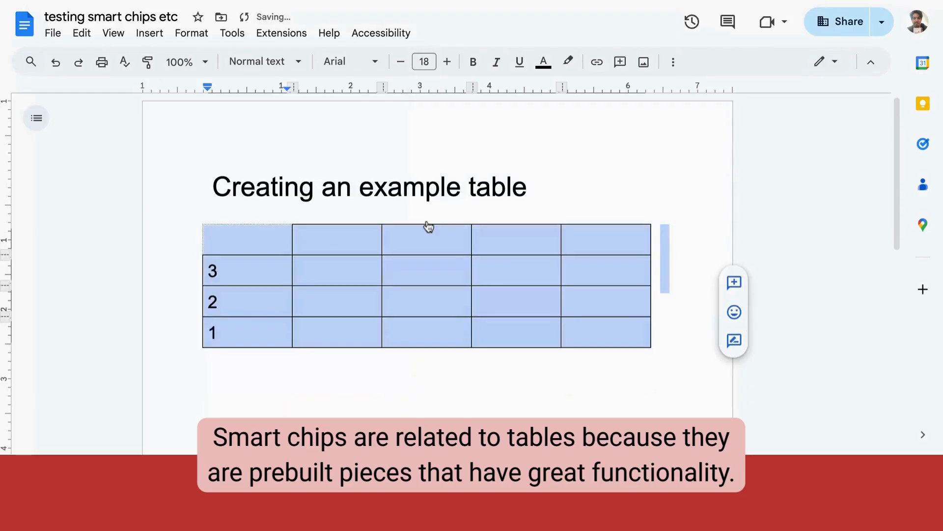
click(601, 191)
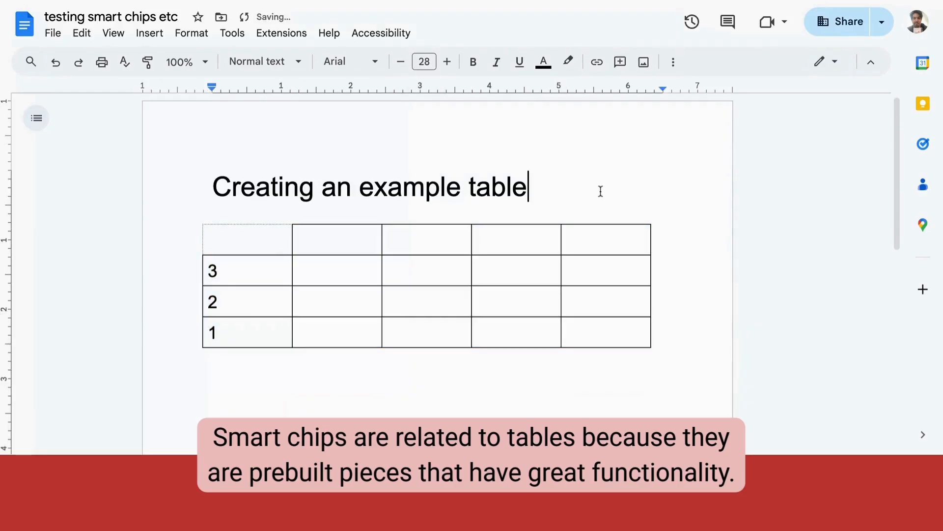
- Insert a Date smart chip for Sep 9, 2025 in the second cell of the table's top row
click(320, 245)
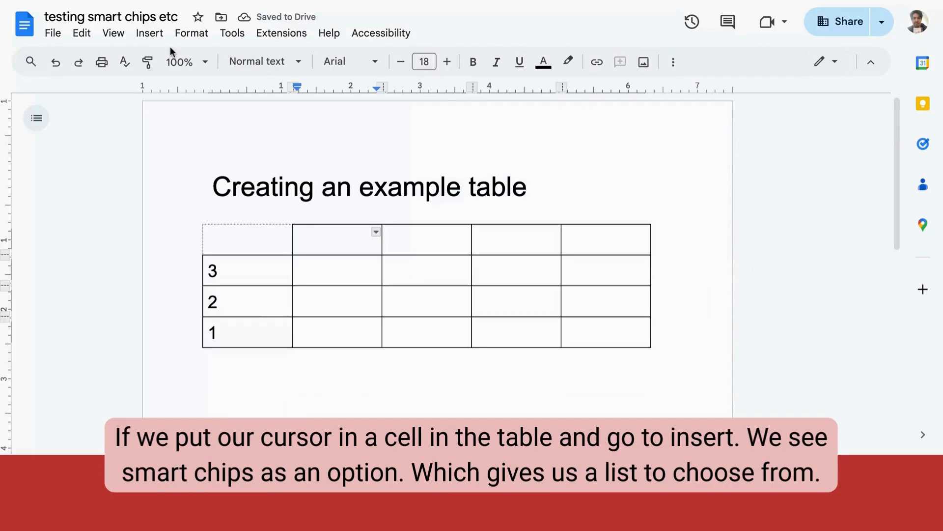
click(157, 38)
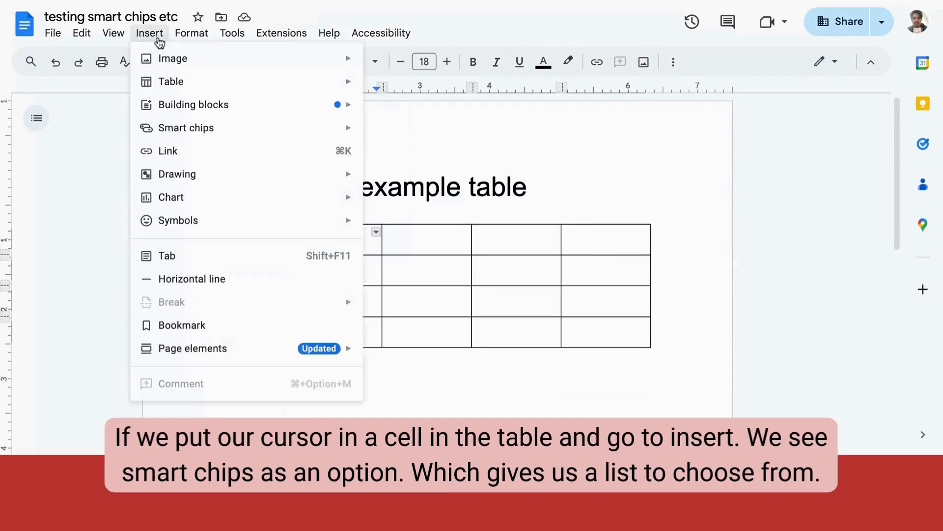
mouse_move(197, 135)
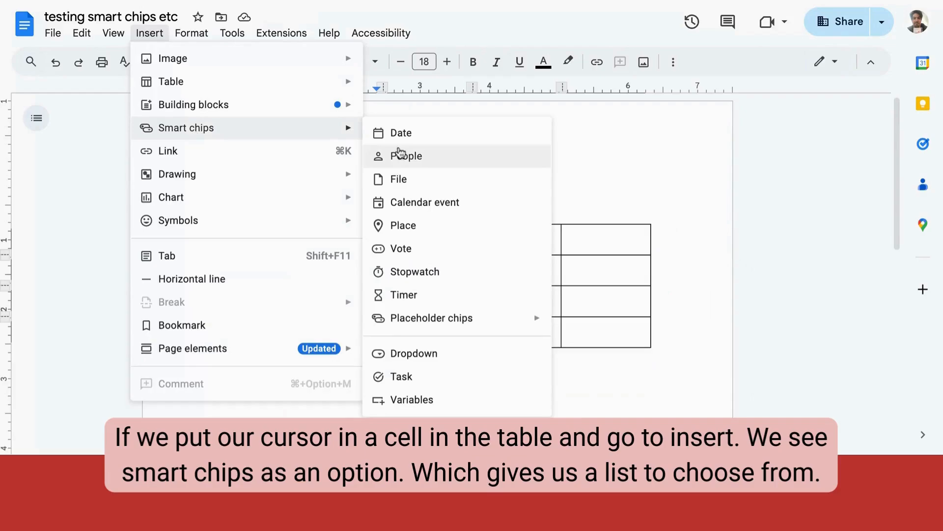
click(428, 137)
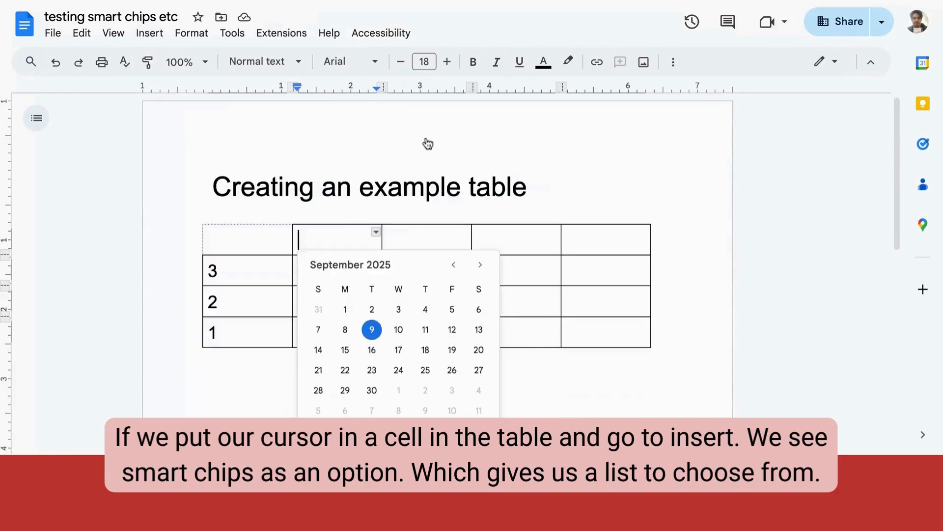
scroll(582, 337, down, 2)
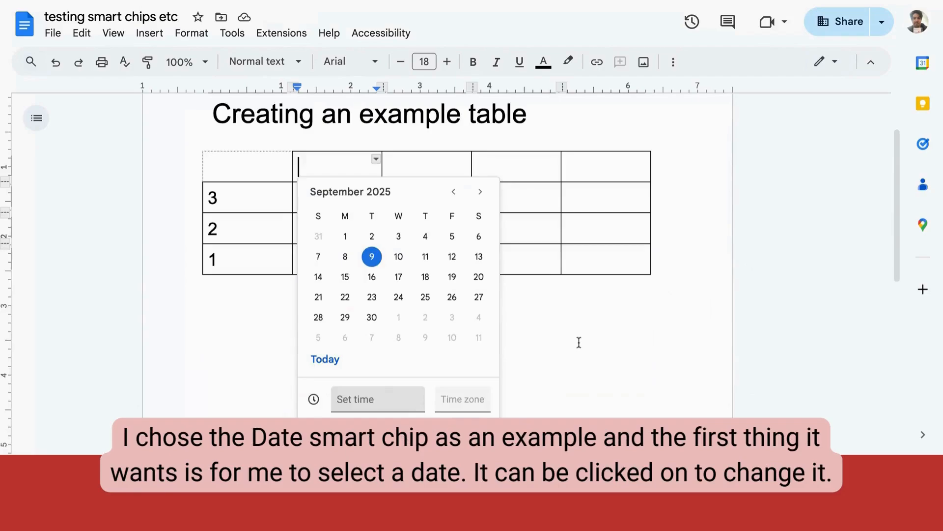
click(464, 433)
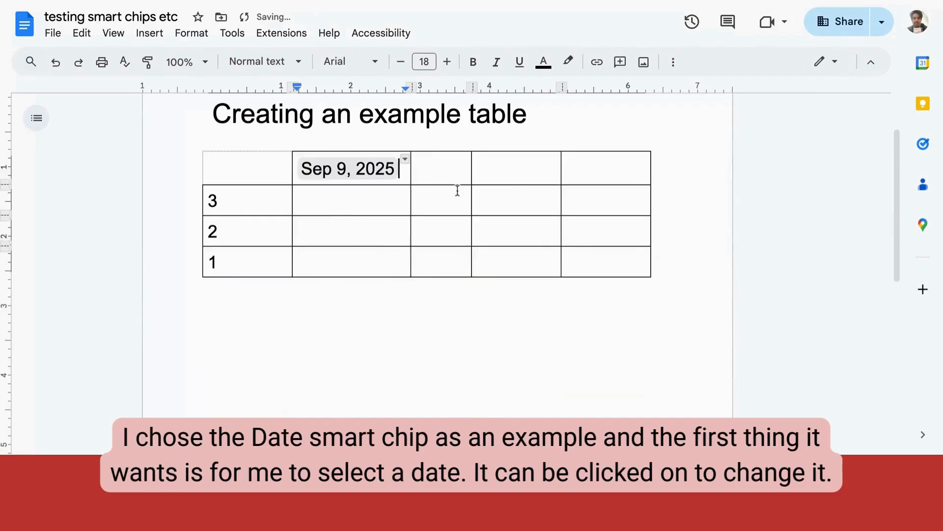
- Widen the table's third column and add a thumbs-up vote chip to the last cell of the top row
drag(473, 166, 602, 168)
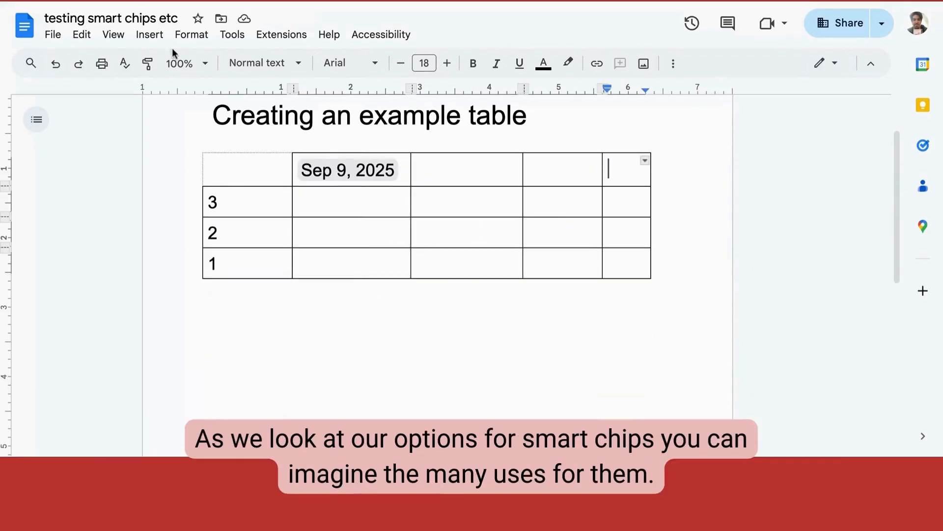
click(157, 37)
mouse_move(334, 140)
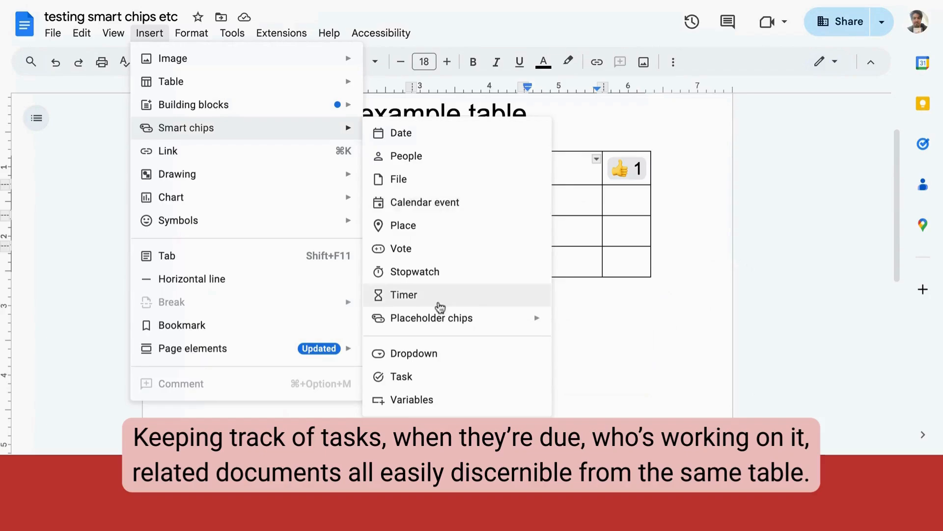
mouse_move(439, 319)
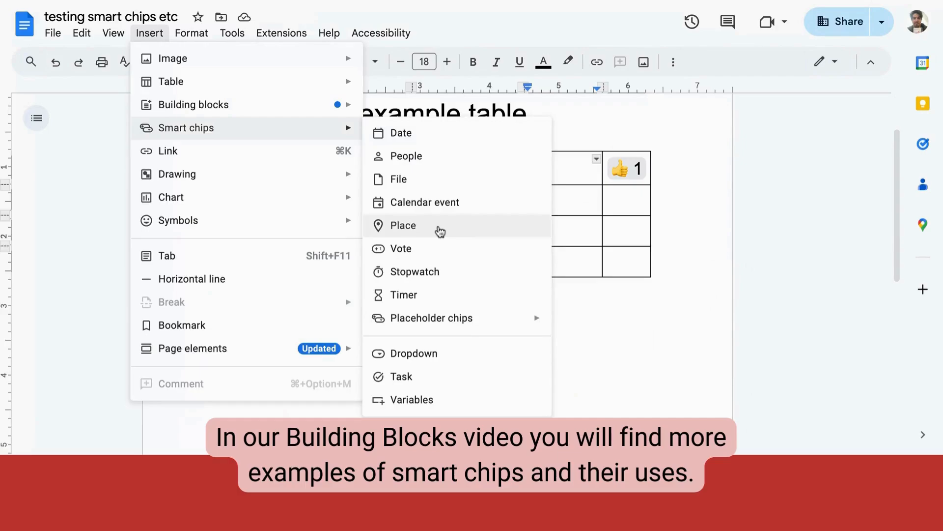
key(Escape)
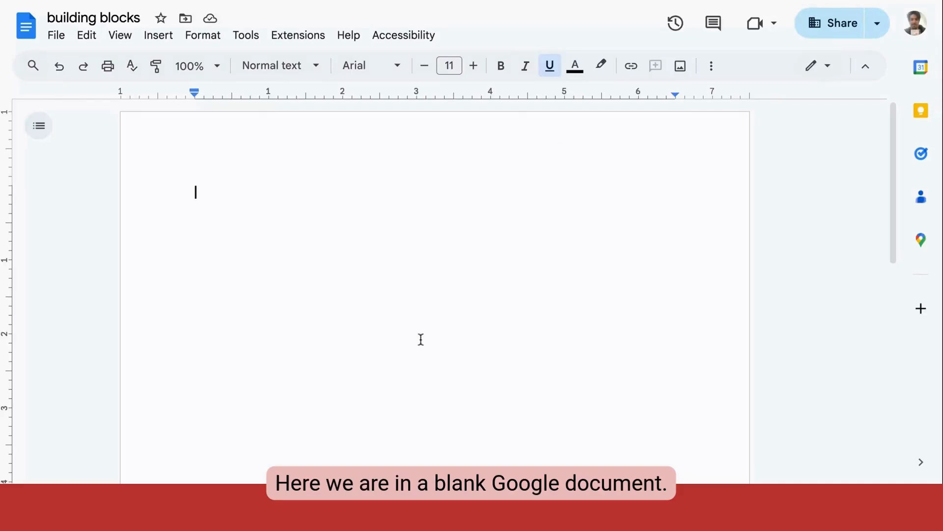
- Open the full collection of building blocks in the blank document and examine its categories, previewing the Task tracker and Email draft
click(158, 35)
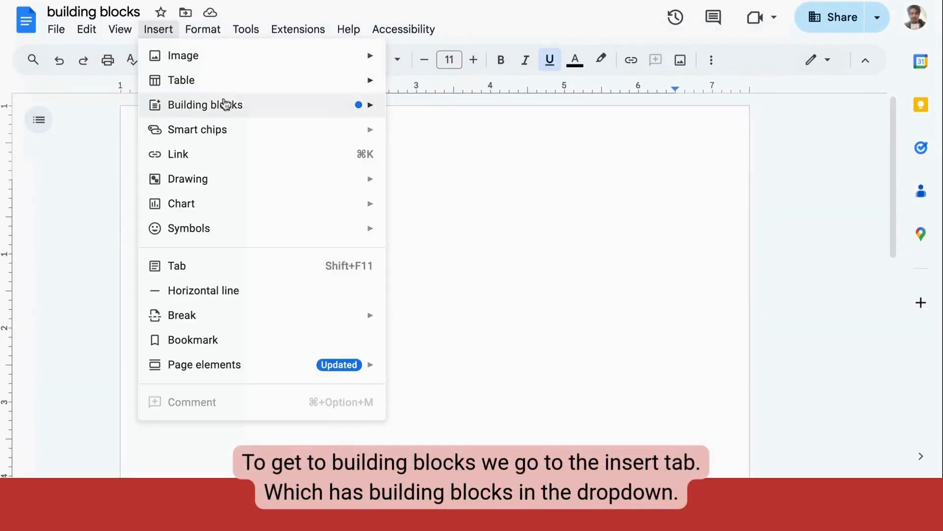
mouse_move(239, 114)
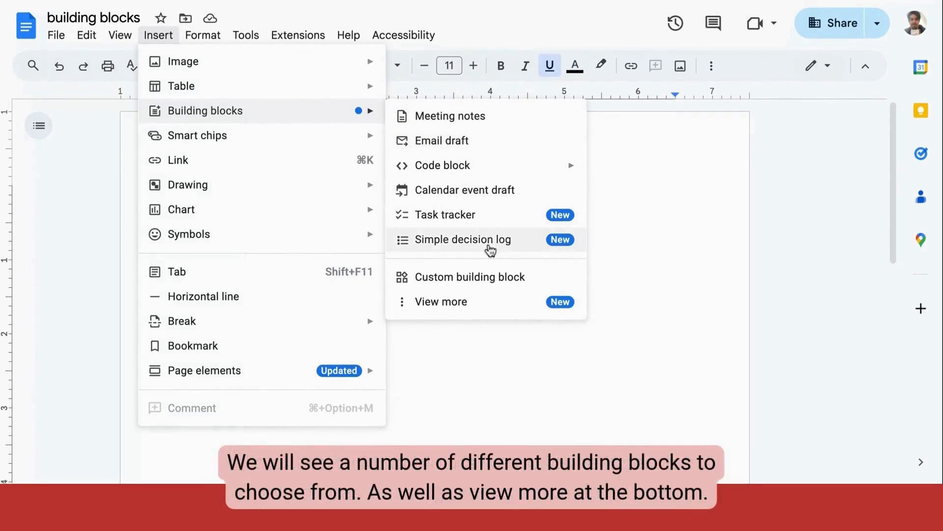
click(485, 308)
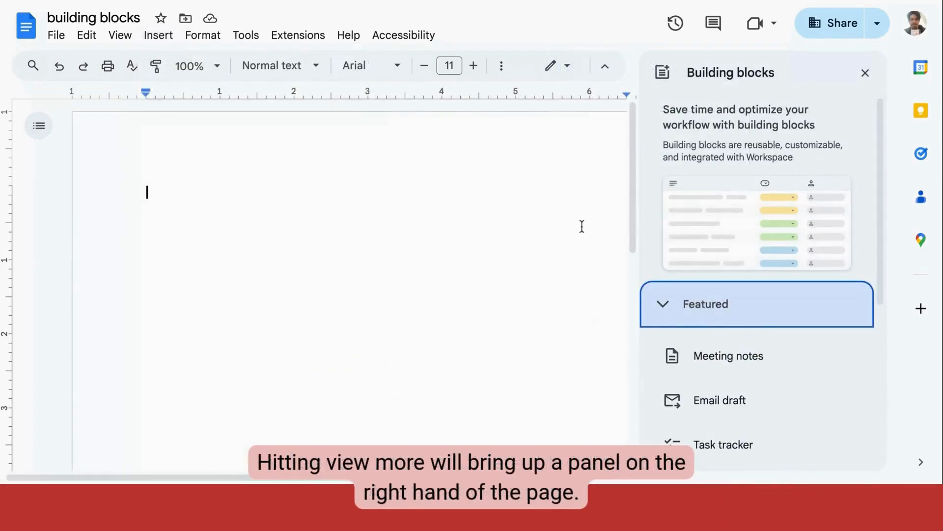
scroll(742, 214, down, 4)
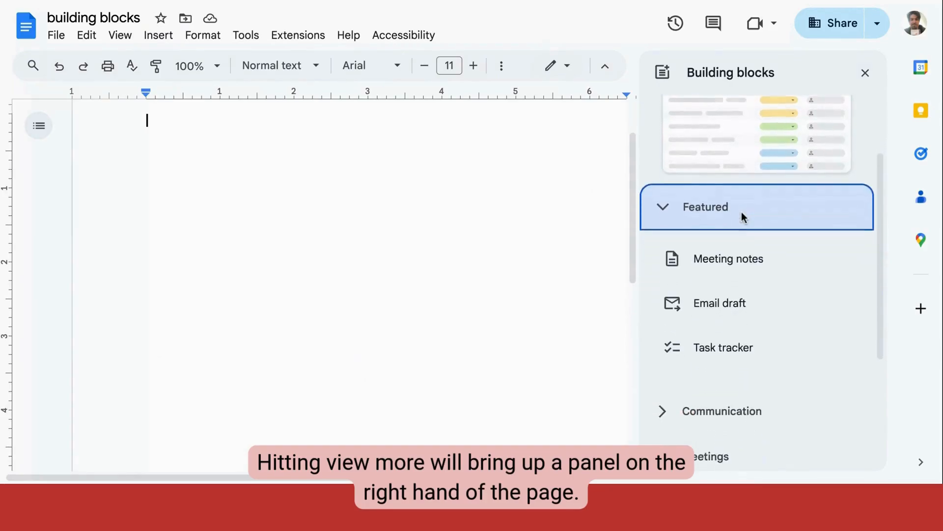
scroll(742, 216, down, 3)
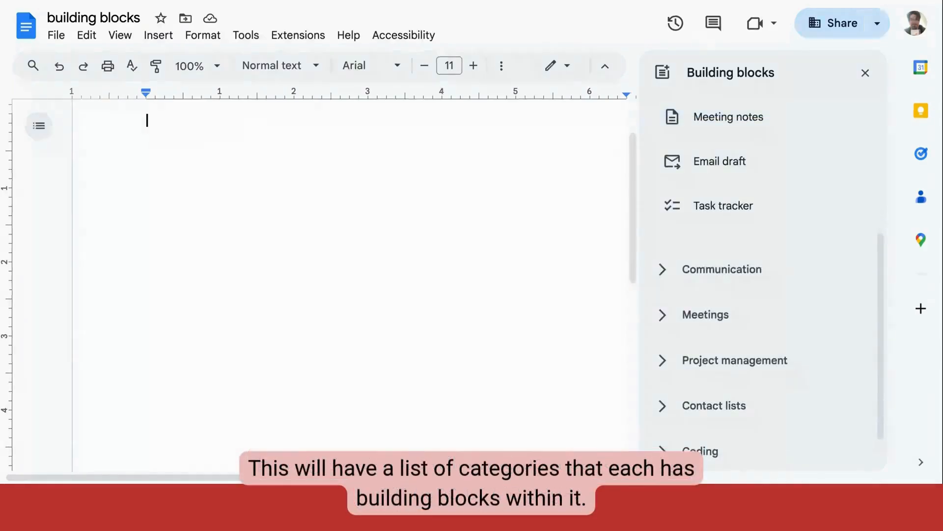
scroll(739, 226, down, 1)
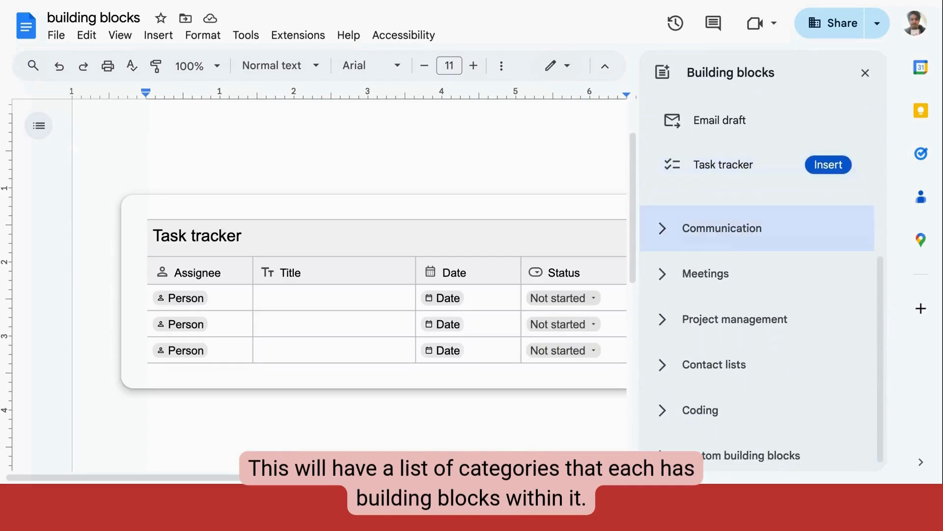
scroll(735, 128, up, 2)
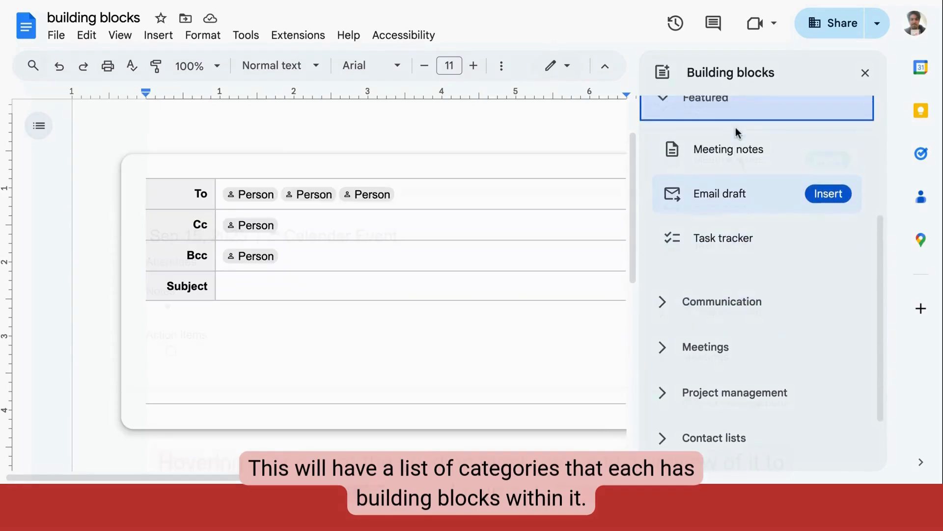
- Examine the Communication, Meetings, Project management and Custom building blocks categories, previewing Poll, Meeting notes, Task tracker and Product roadmap
scroll(735, 253, down, 3)
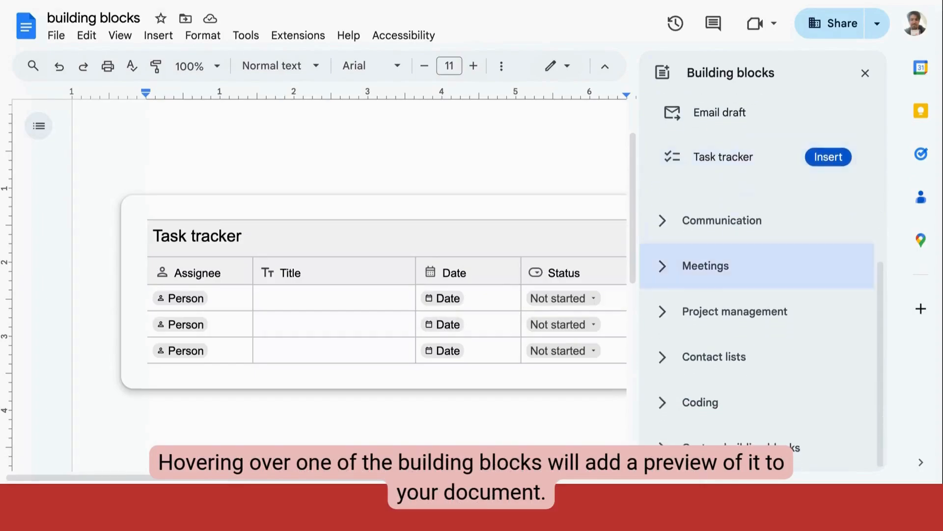
click(723, 178)
mouse_move(713, 214)
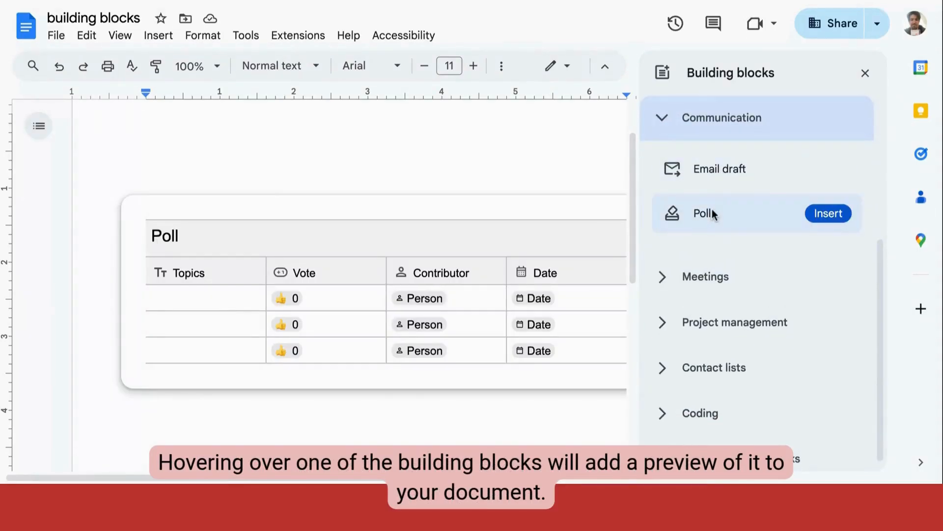
scroll(711, 208, down, 2)
click(712, 215)
mouse_move(727, 255)
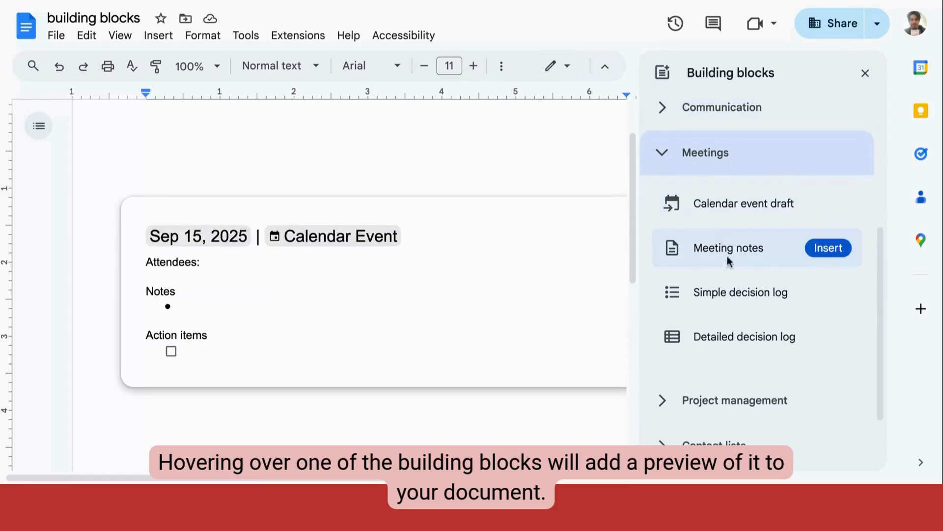
scroll(735, 331, down, 2)
click(676, 327)
mouse_move(716, 184)
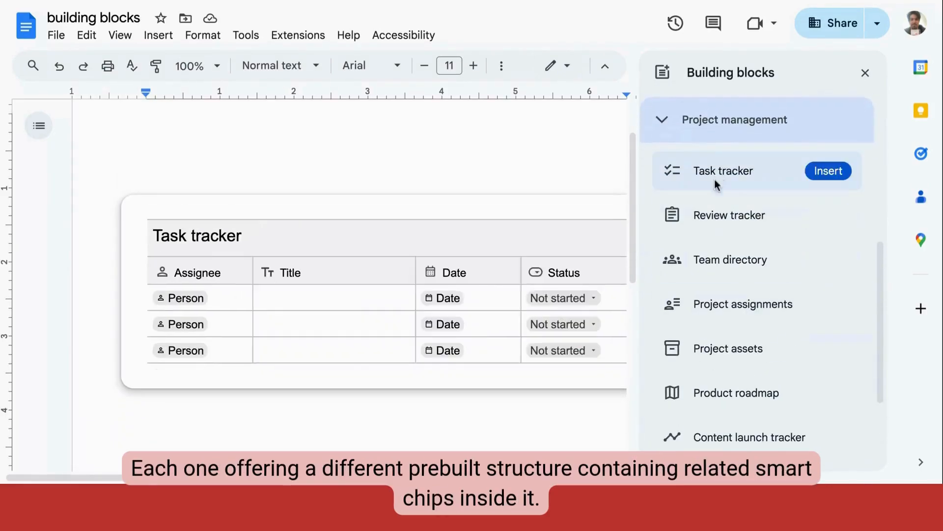
mouse_move(746, 392)
scroll(746, 392, down, 1)
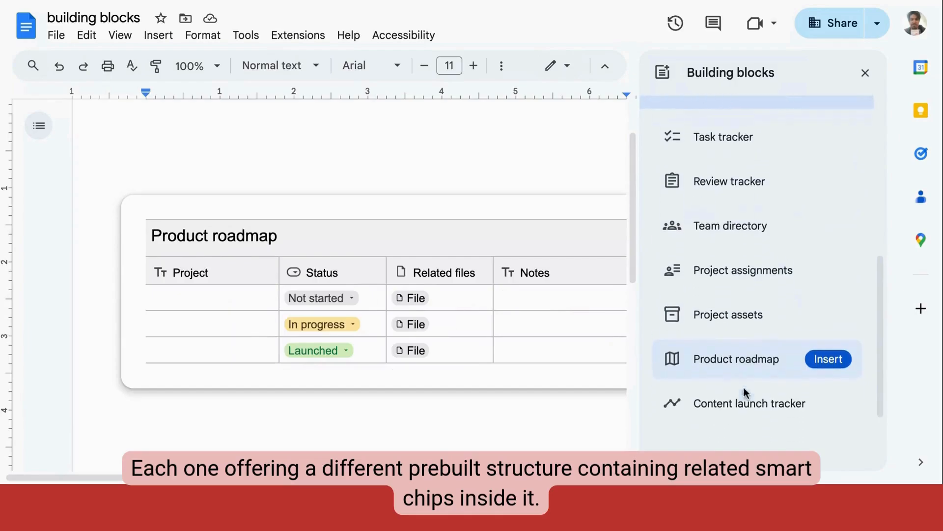
scroll(740, 364, down, 2)
click(665, 364)
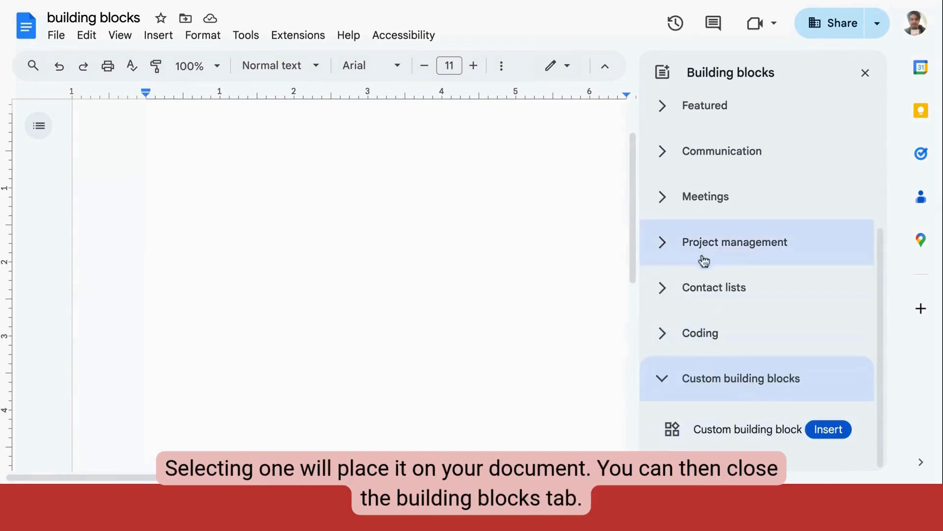
- Insert the Contacts building block from the Contact lists category and close the building blocks collection
click(668, 295)
mouse_move(715, 340)
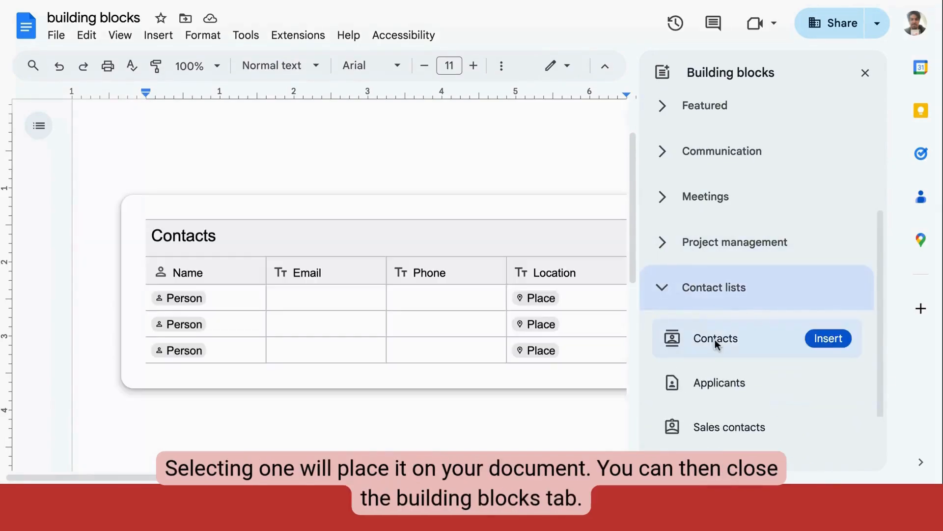
click(835, 339)
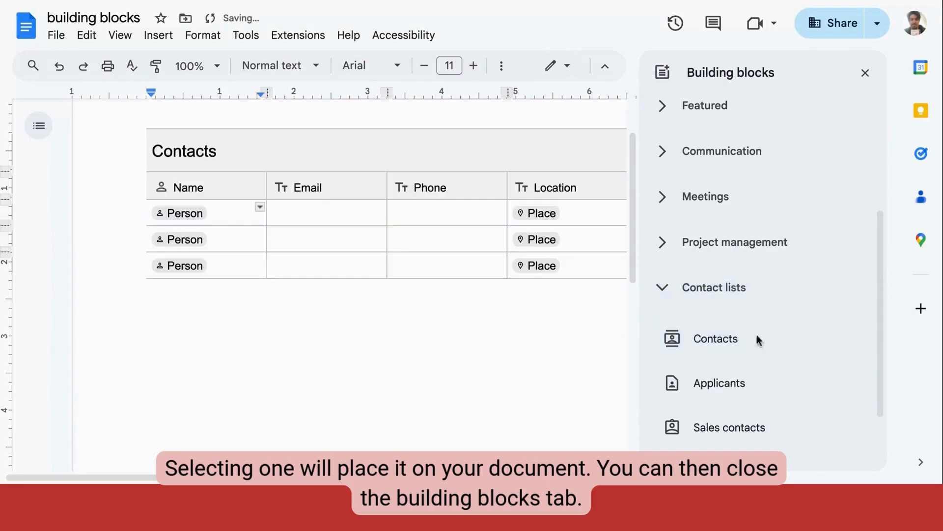
click(866, 77)
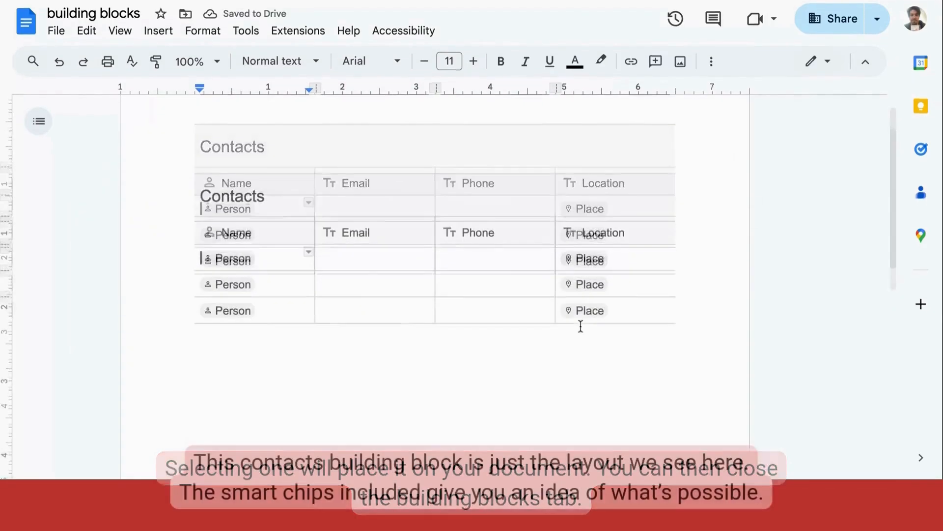
- Set the first row's Place chip in the Contacts table to SDM Foundation, Inc and preview its location card
click(578, 332)
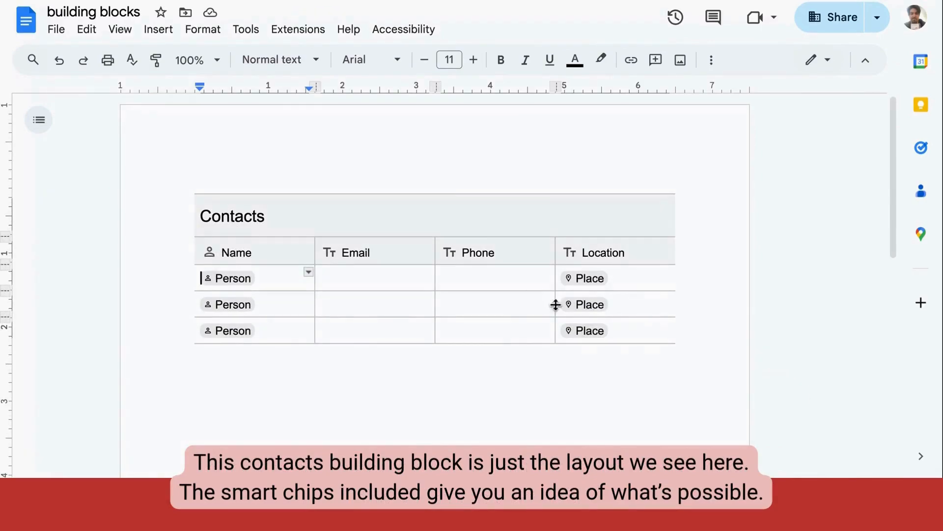
mouse_move(596, 283)
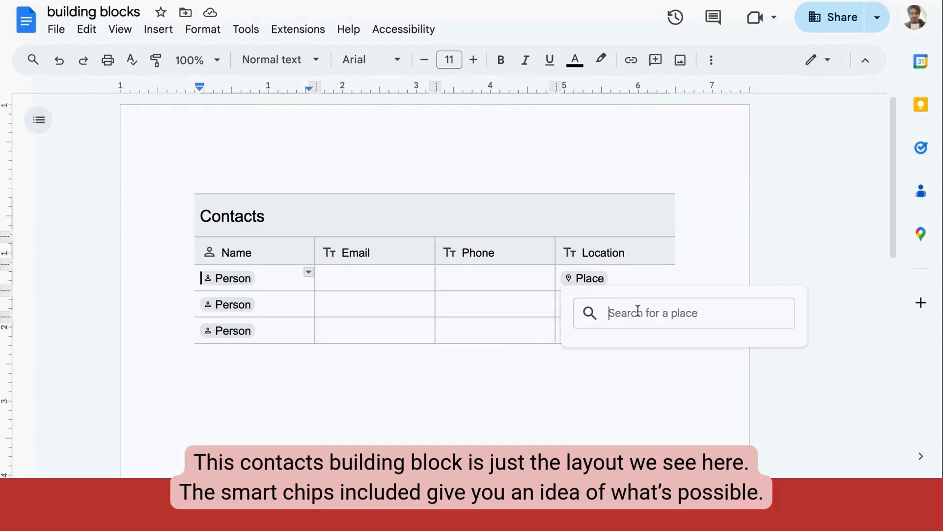
text(sdm)
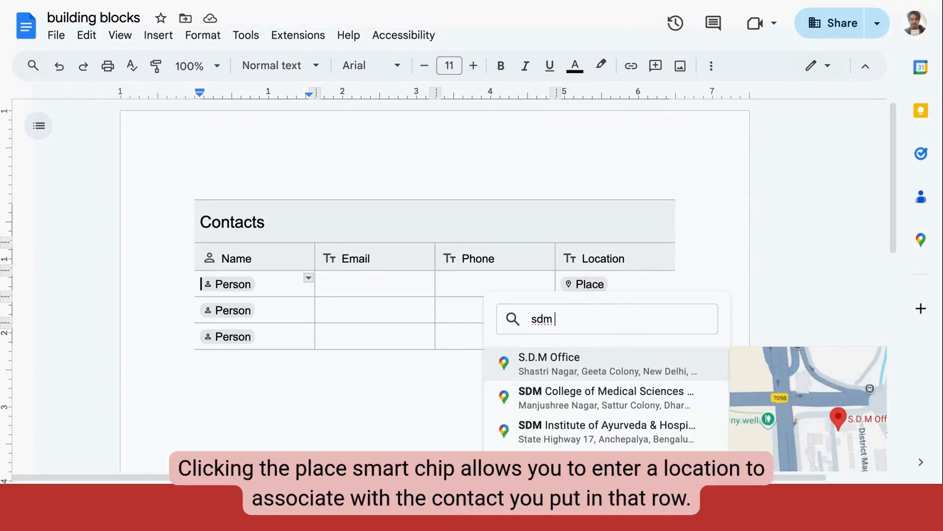
text( foun)
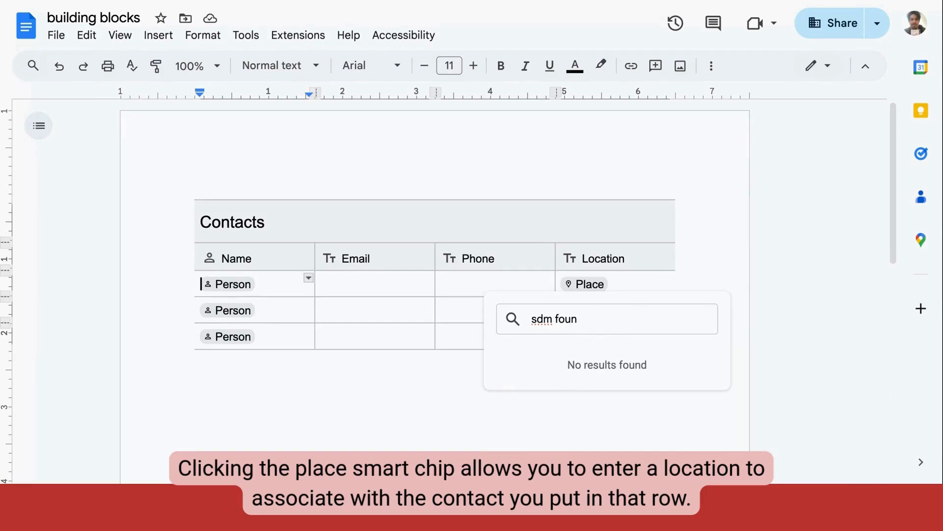
text(dation)
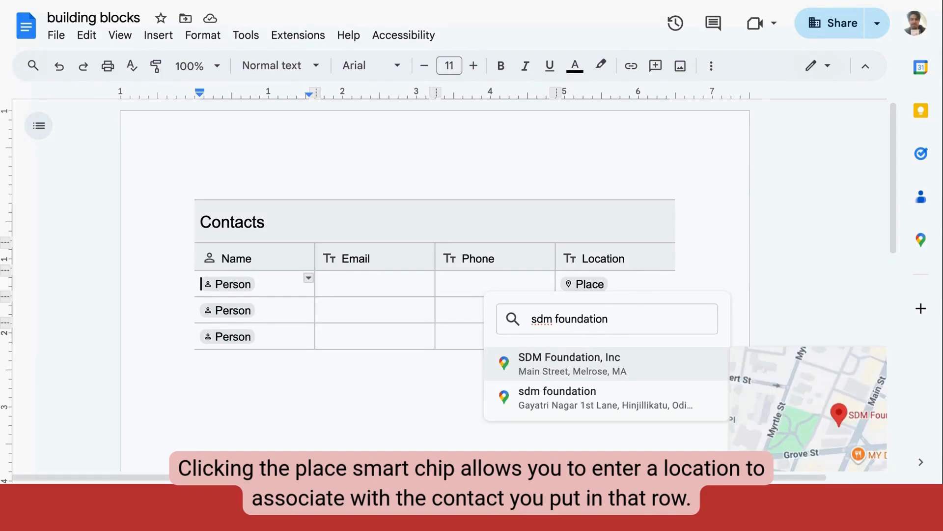
click(604, 371)
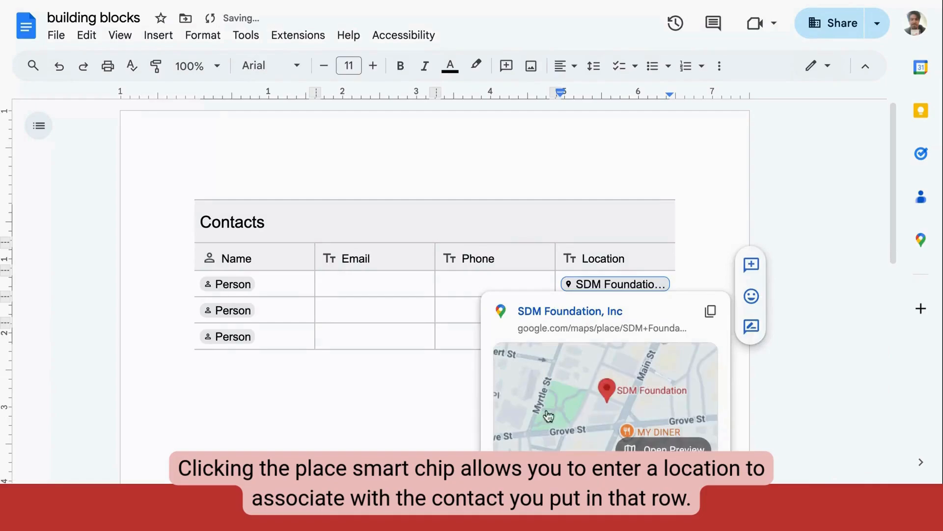
click(411, 381)
mouse_move(605, 287)
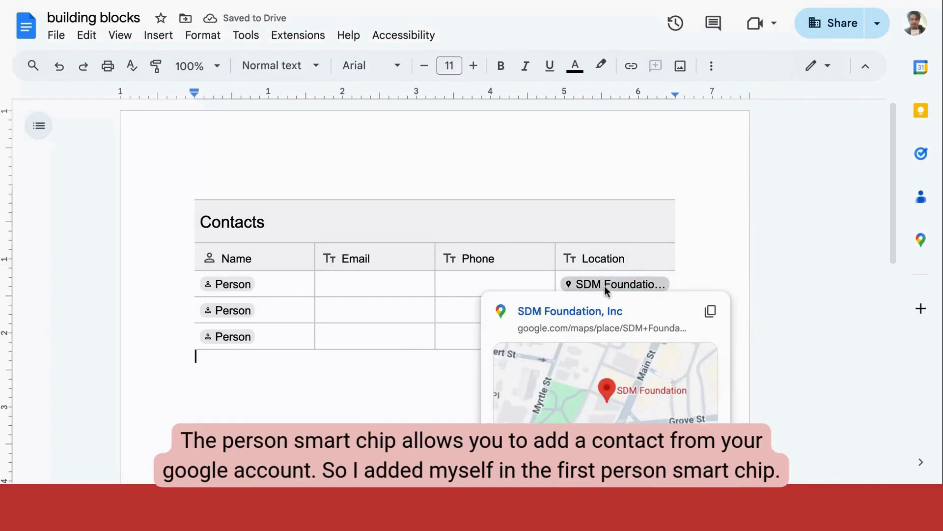
- Fill the first Person chip in the Contacts table with the account owner's own contact and preview its card
click(246, 285)
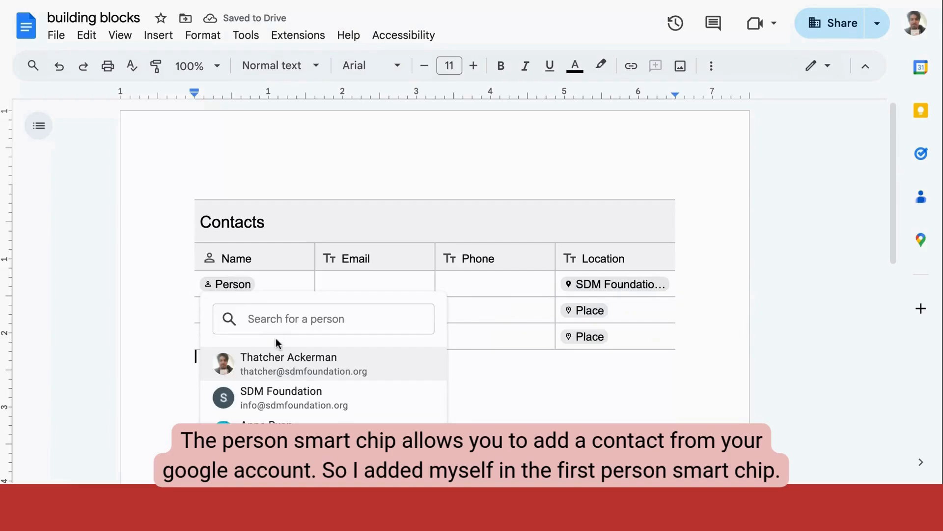
click(286, 363)
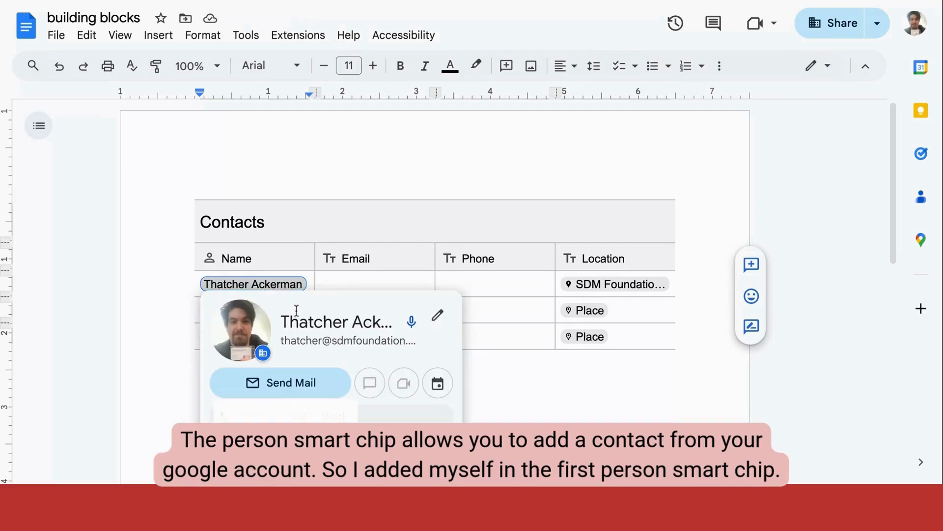
click(352, 279)
mouse_move(282, 283)
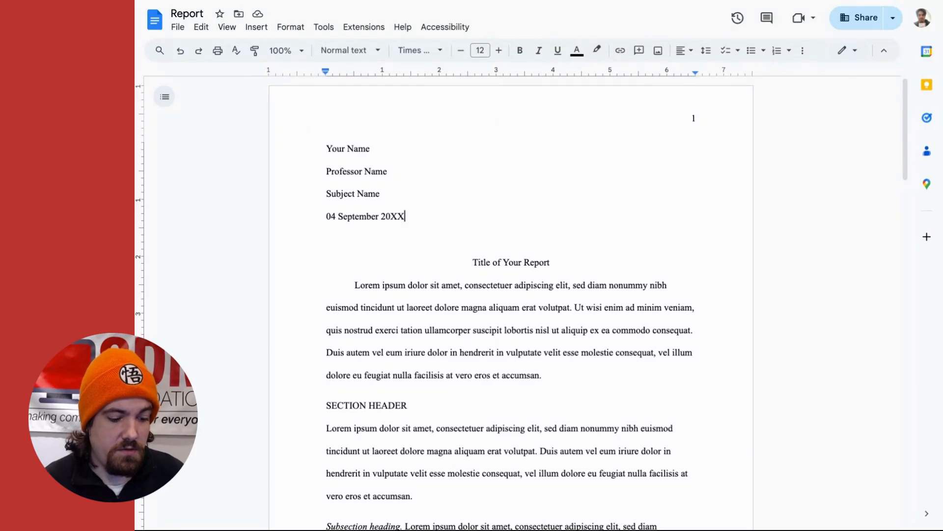
- View the Report document's word count, and open the link editor at the date line without adding a link
key(ctrl+shift+c)
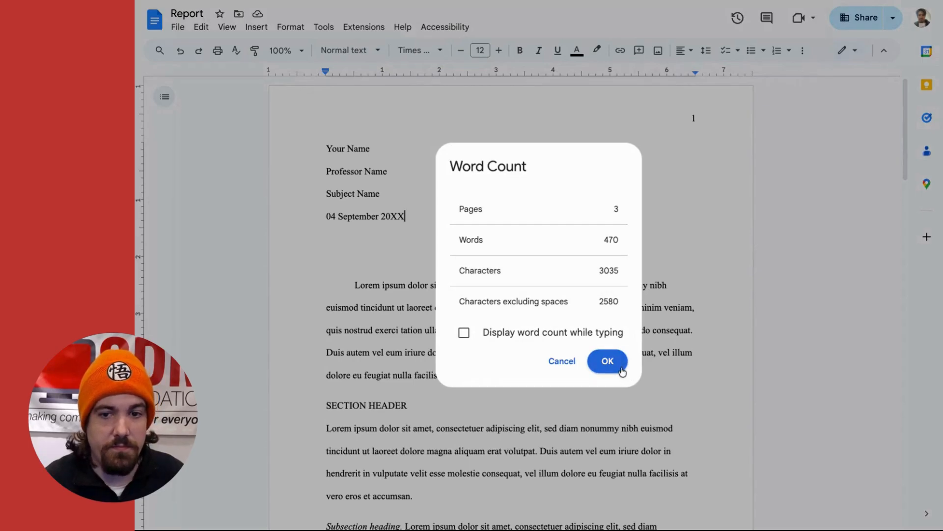
click(607, 361)
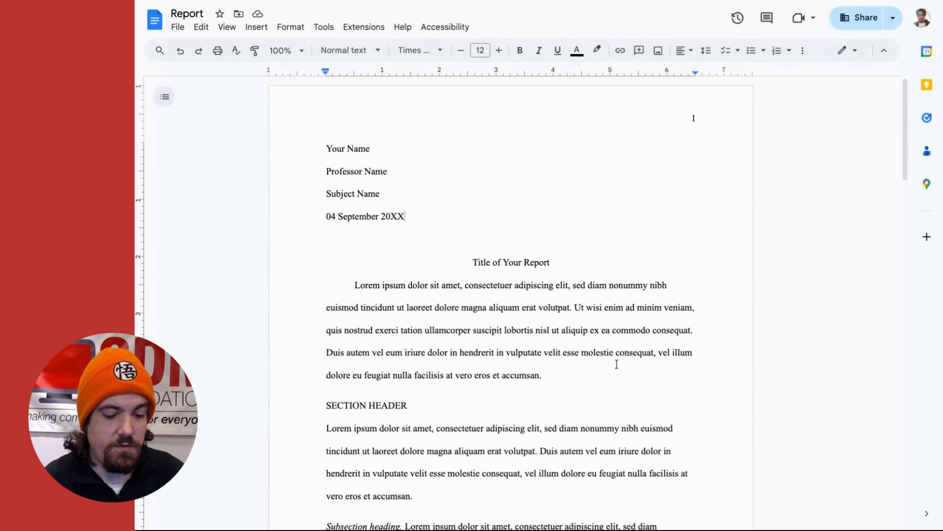
key(ctrl+k)
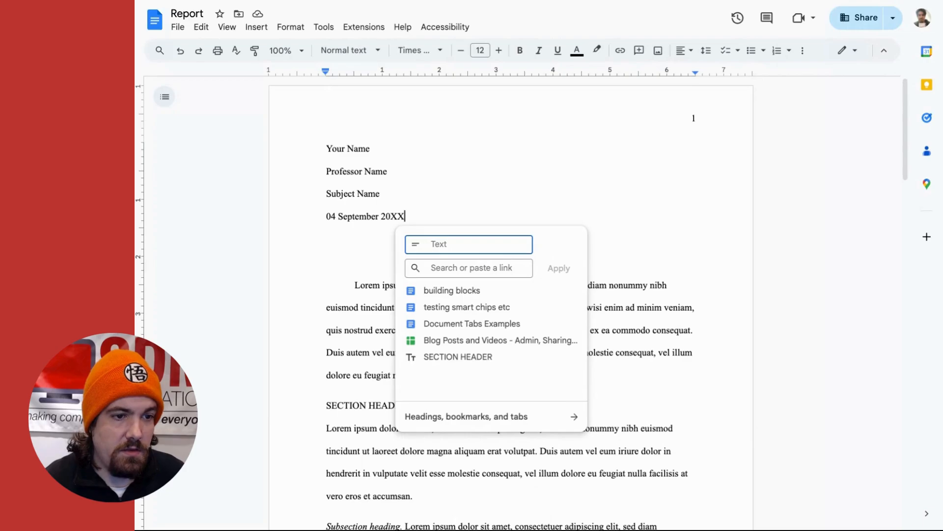
click(555, 187)
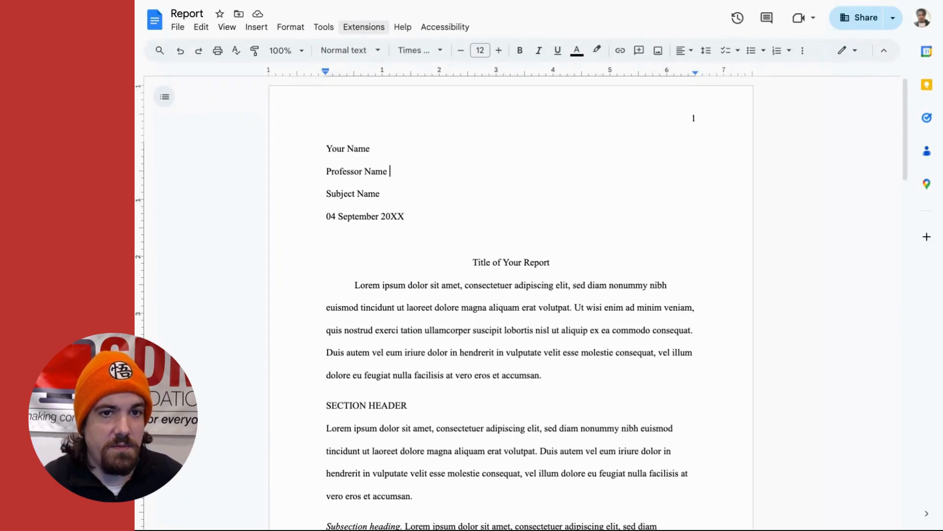
- View the extensions available for the Report document without launching any
click(356, 30)
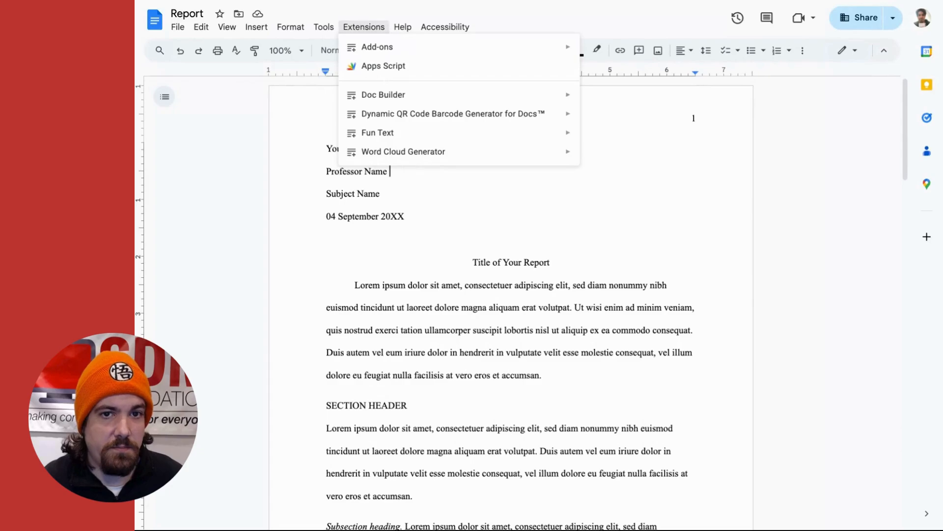
click(591, 215)
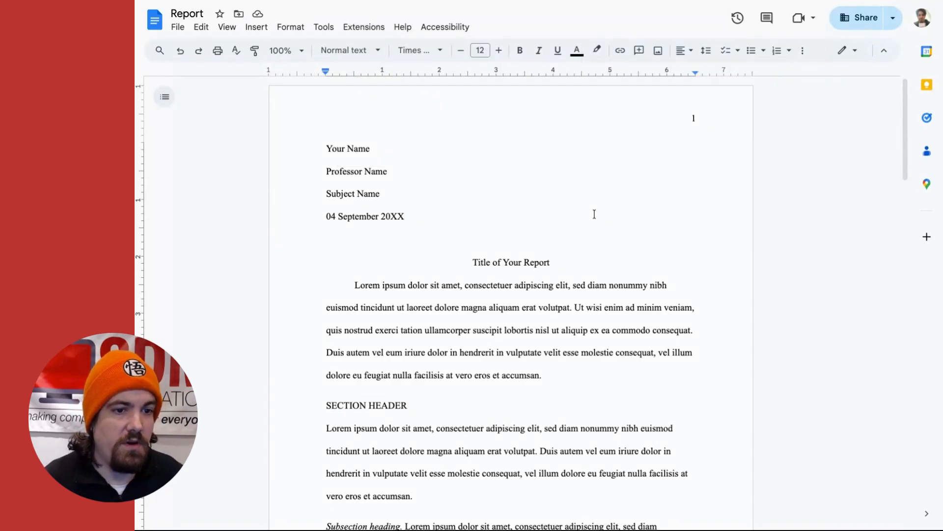